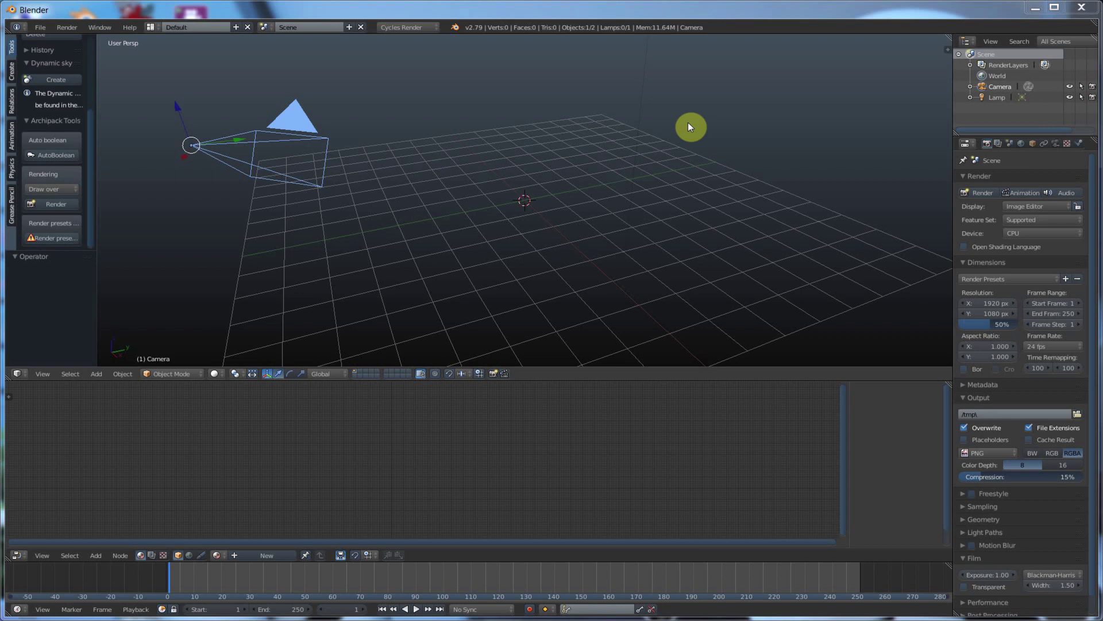
Add a mesh cylinder to the scene with a radius of 0.2 and a depth of 6
click(12, 71)
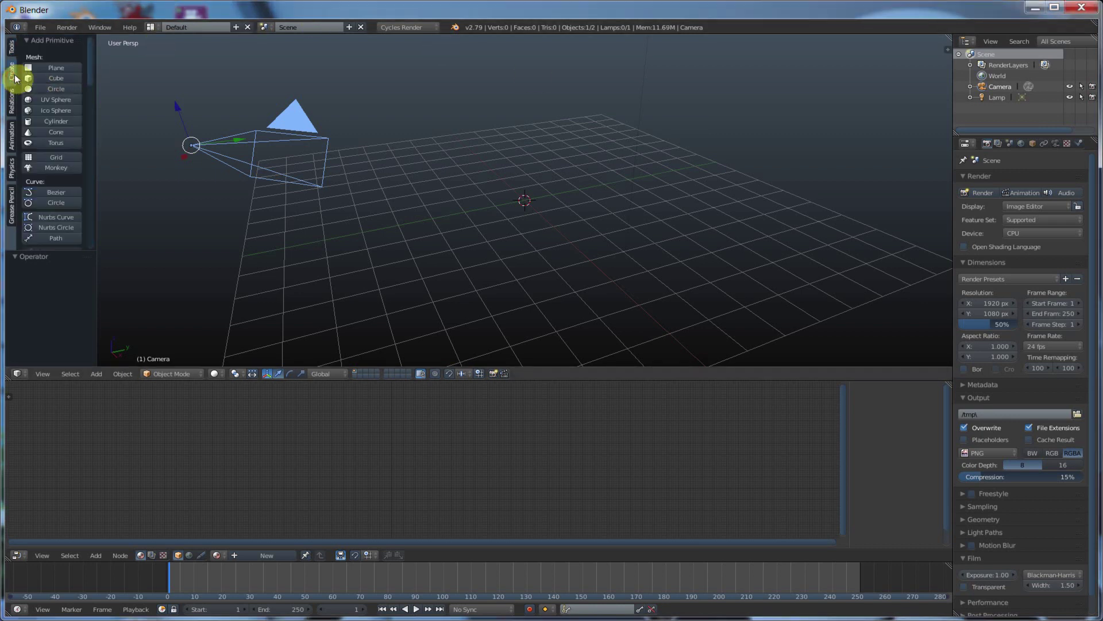
click(53, 123)
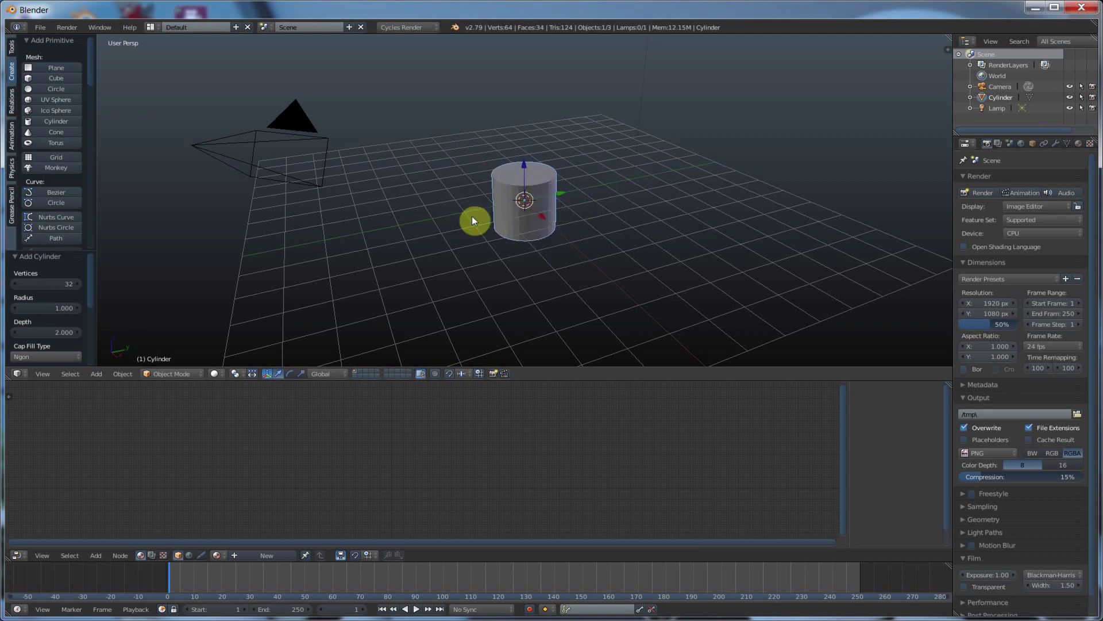
click(26, 306)
key(BackSpace)
text(.2)
key(Return)
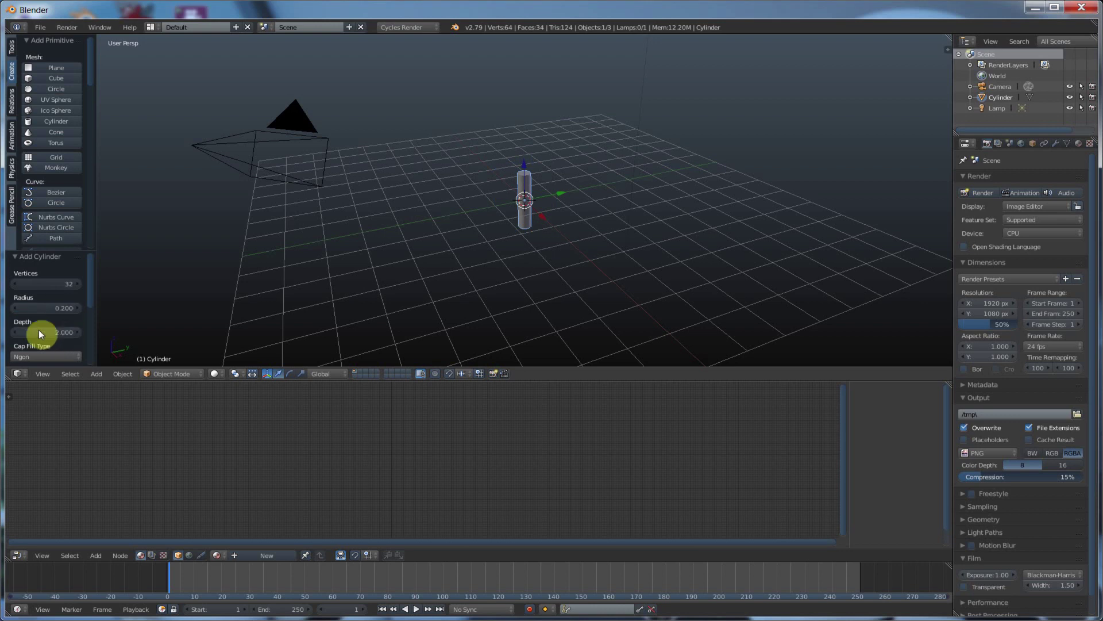
click(64, 333)
text(6)
key(Return)
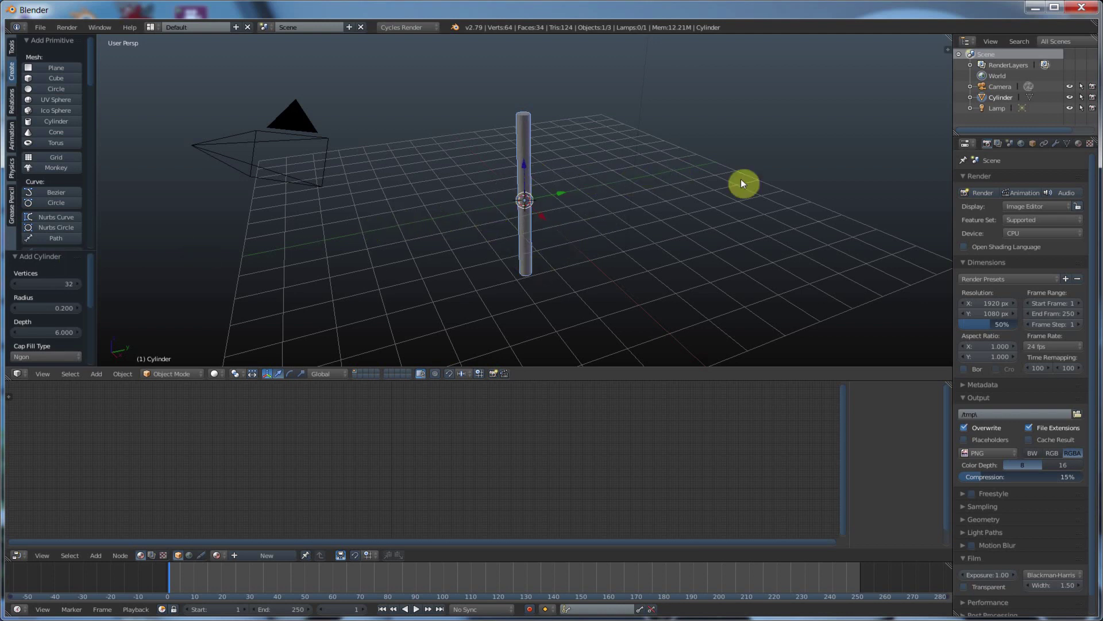
Rotate the cylinder 90° about the X axis so it lies horizontally
click(946, 50)
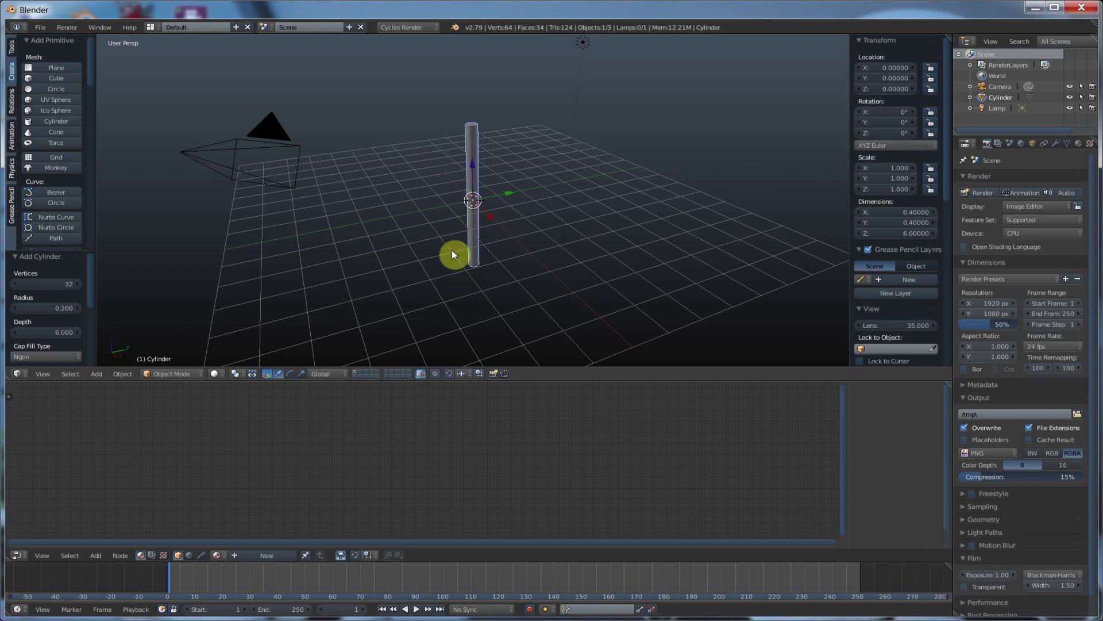
click(890, 112)
text(90)
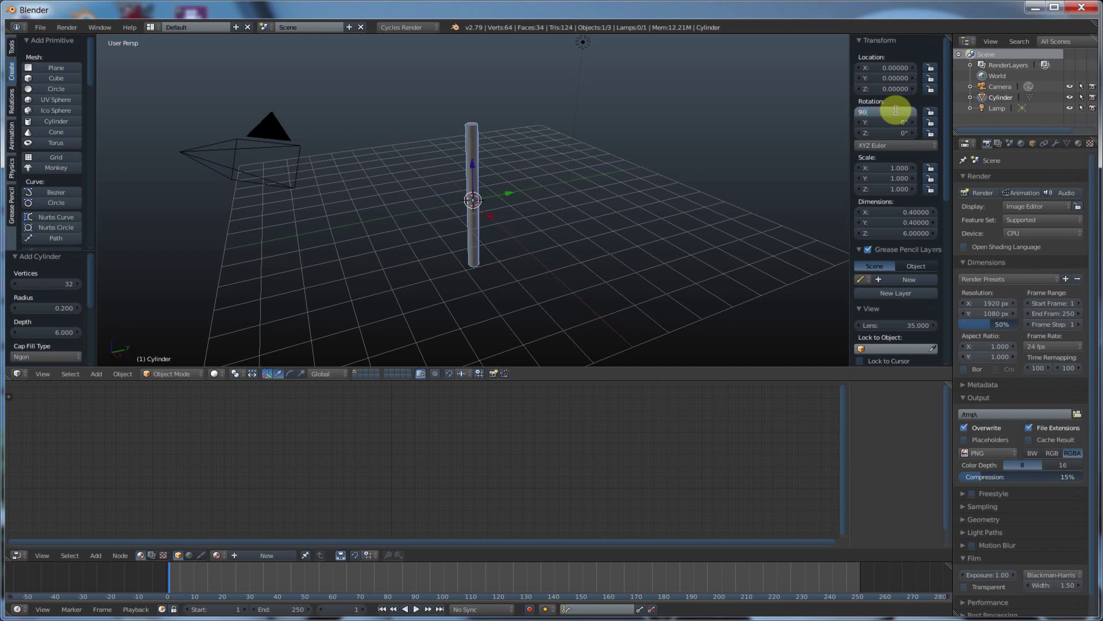
key(Return)
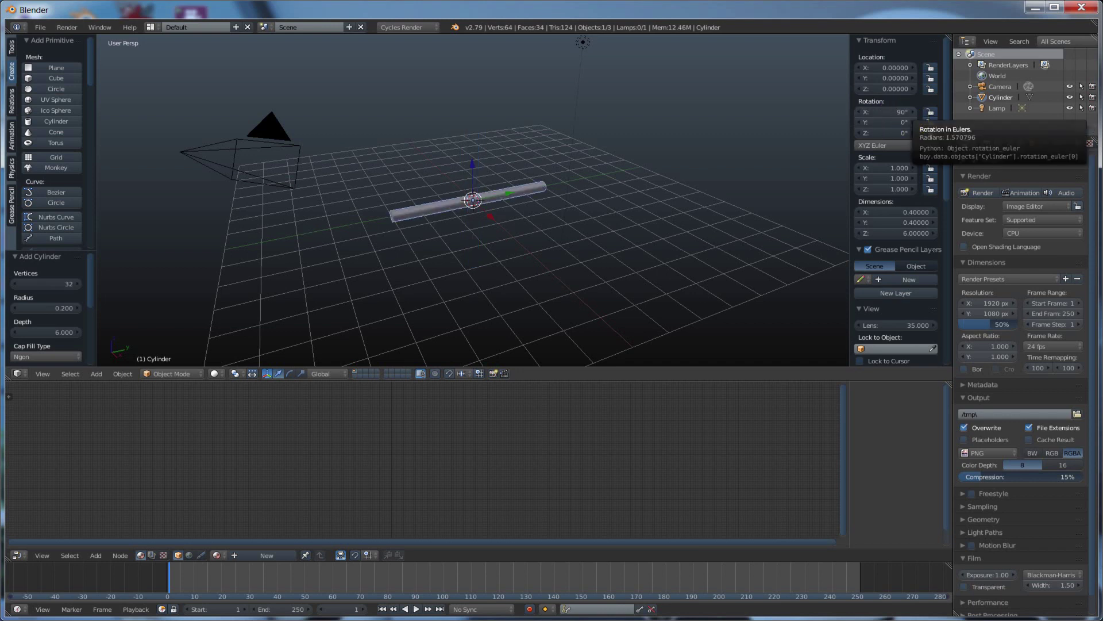
mouse_move(911, 113)
mouse_down()
mouse_move(864, 113)
mouse_move(904, 113)
mouse_up()
click(904, 113)
text(90)
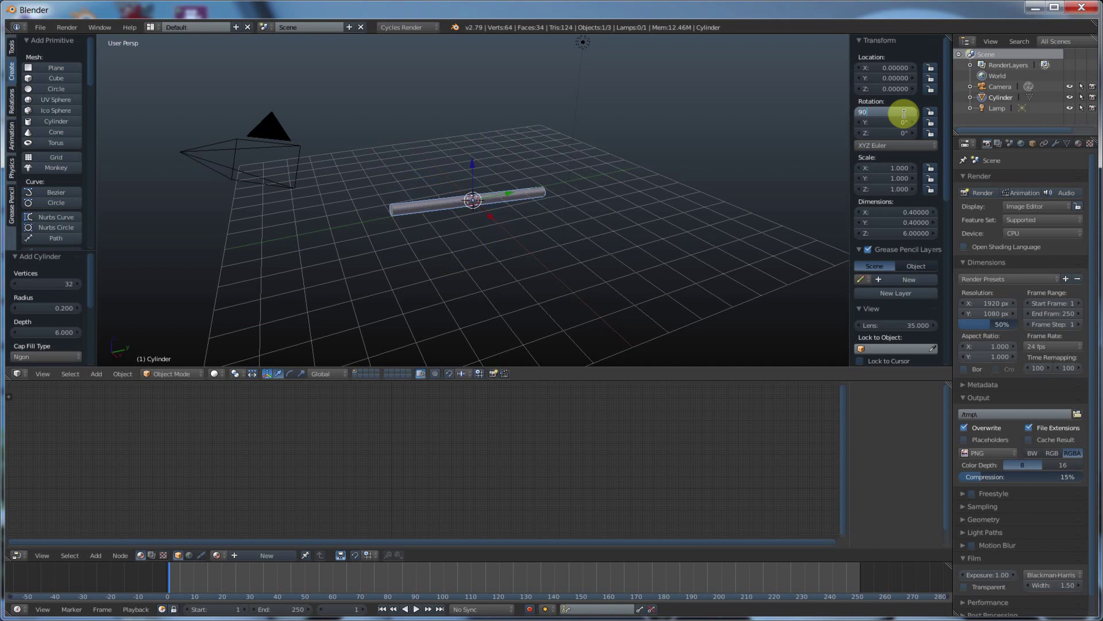
key(Return)
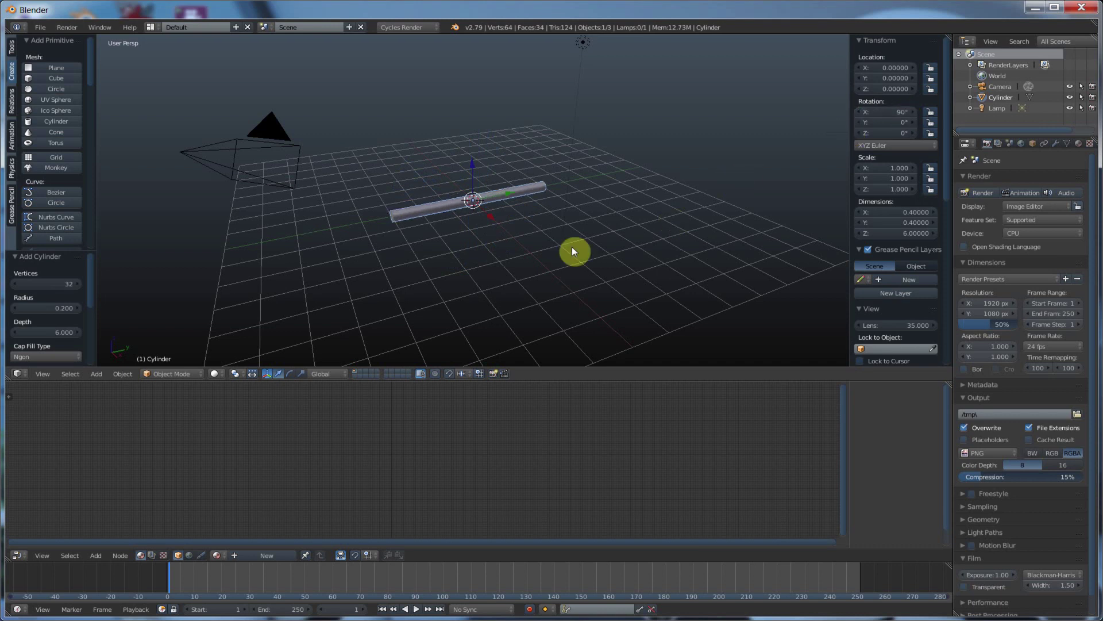
Put the cylinder into Edit Mode, seen closely with one end cap facing the viewer
scroll(571, 248, up, 5)
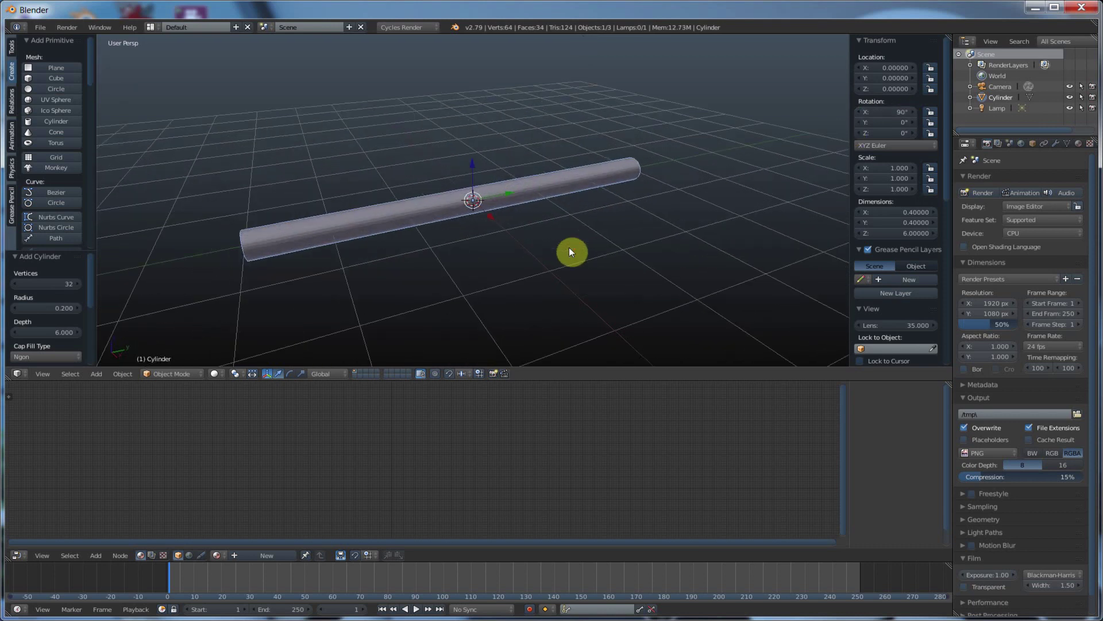
scroll(595, 233, up, 1)
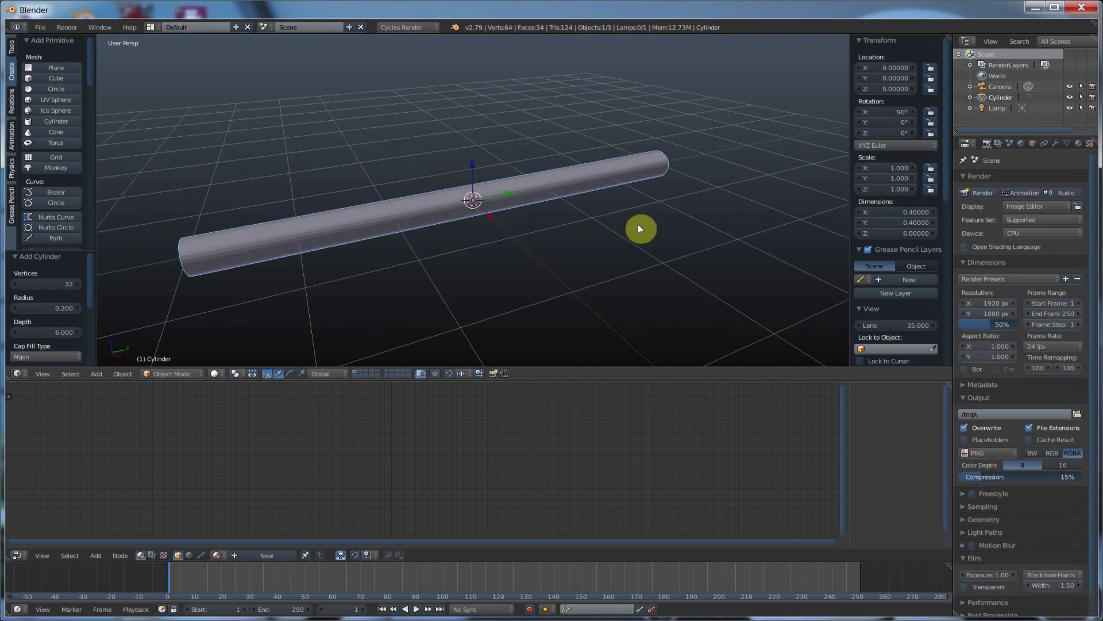
middle_drag(638, 229, 563, 233)
key(KP_4)
key(KP_4)
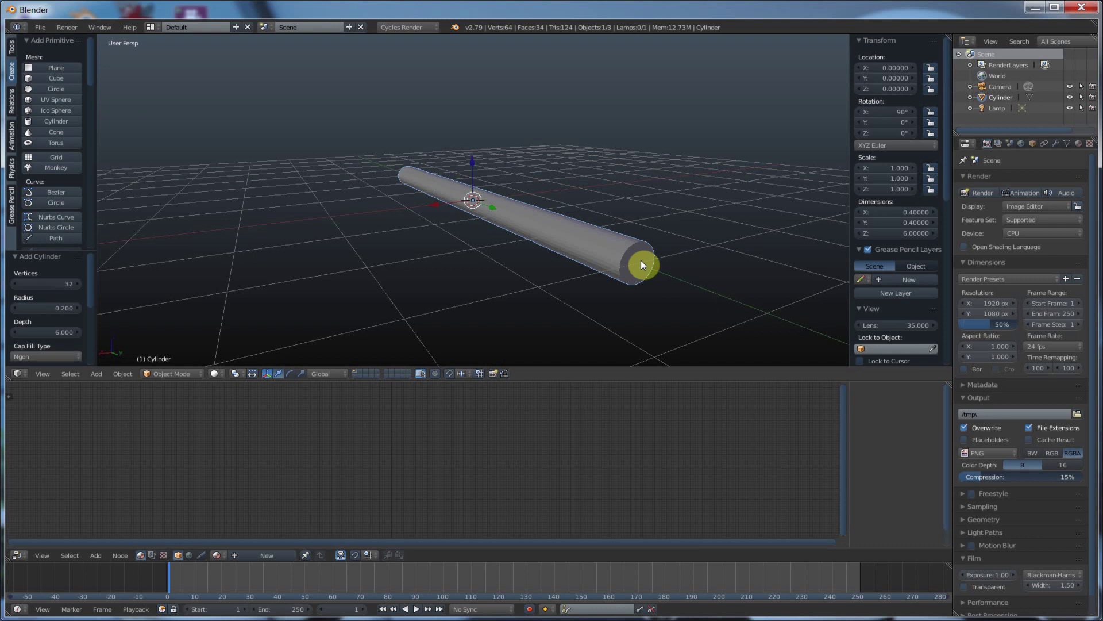
click(171, 374)
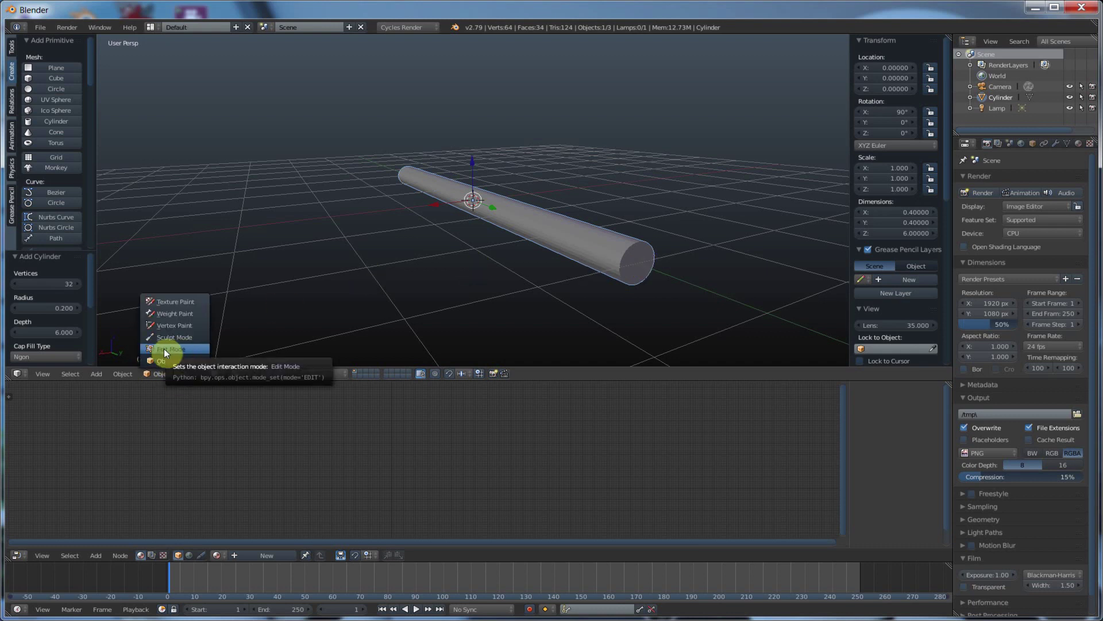
click(163, 348)
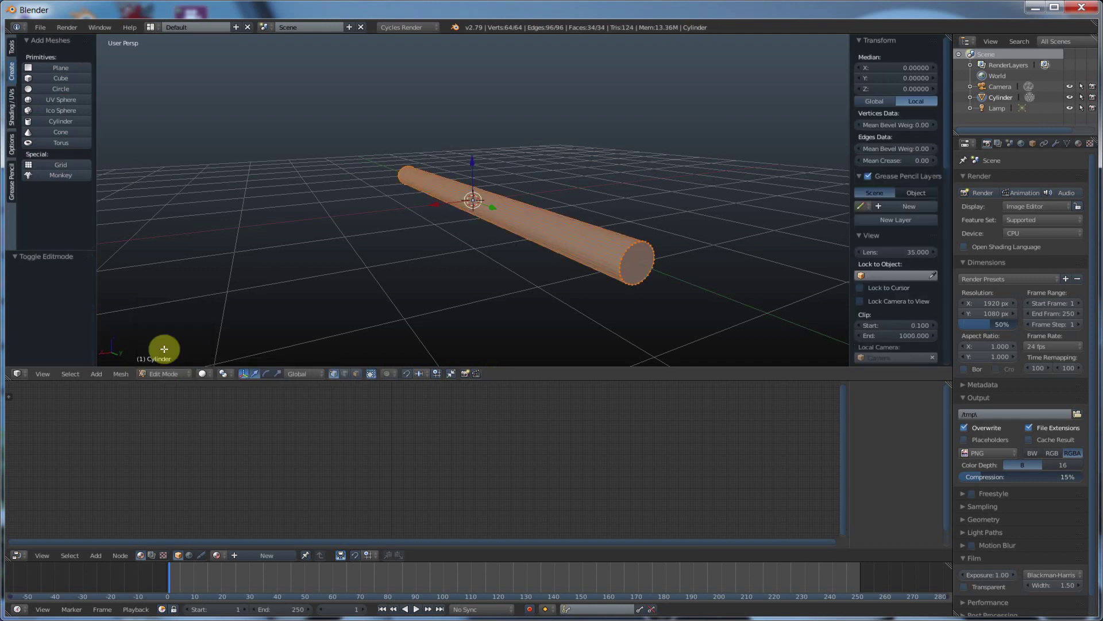
Toggle the cylinder repeatedly between Object Mode and Edit Mode, finishing in Edit Mode
key(Tab)
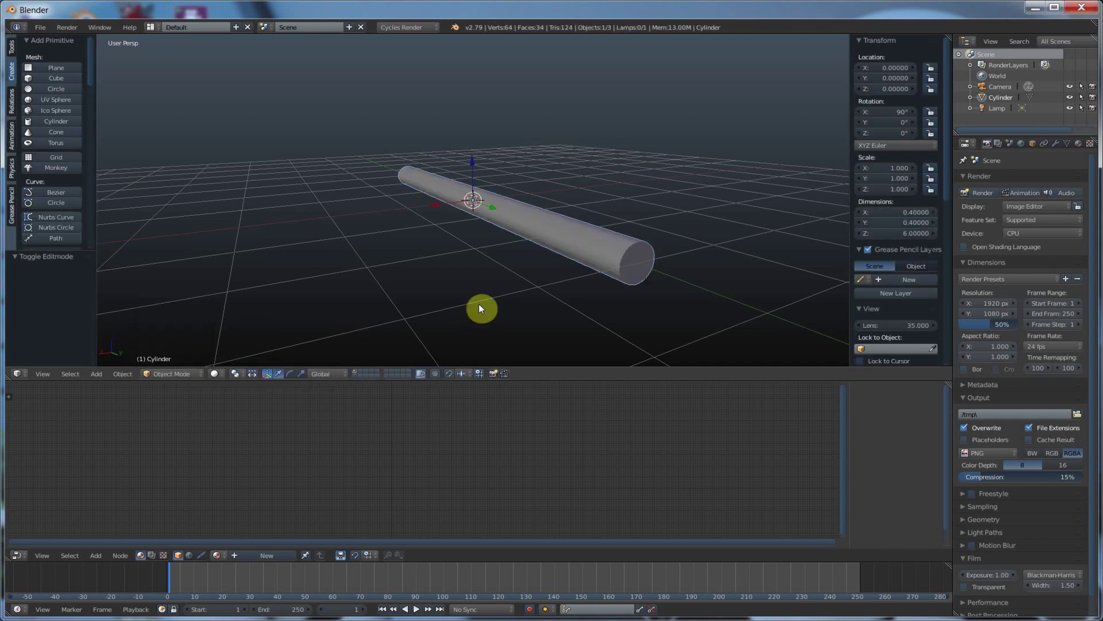
key(Tab)
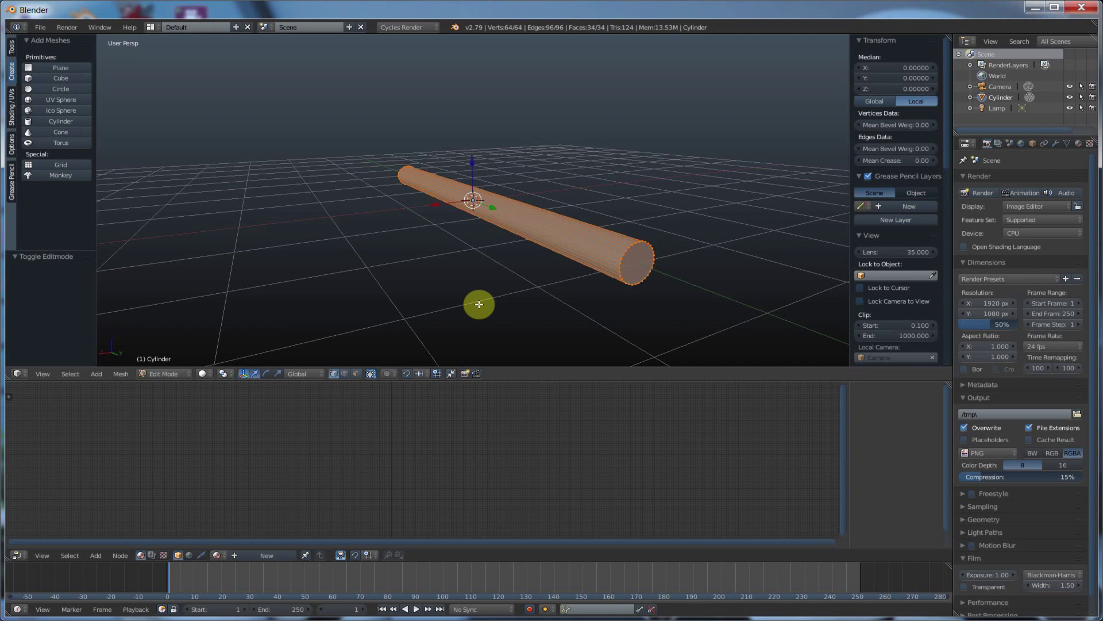
key(Tab)
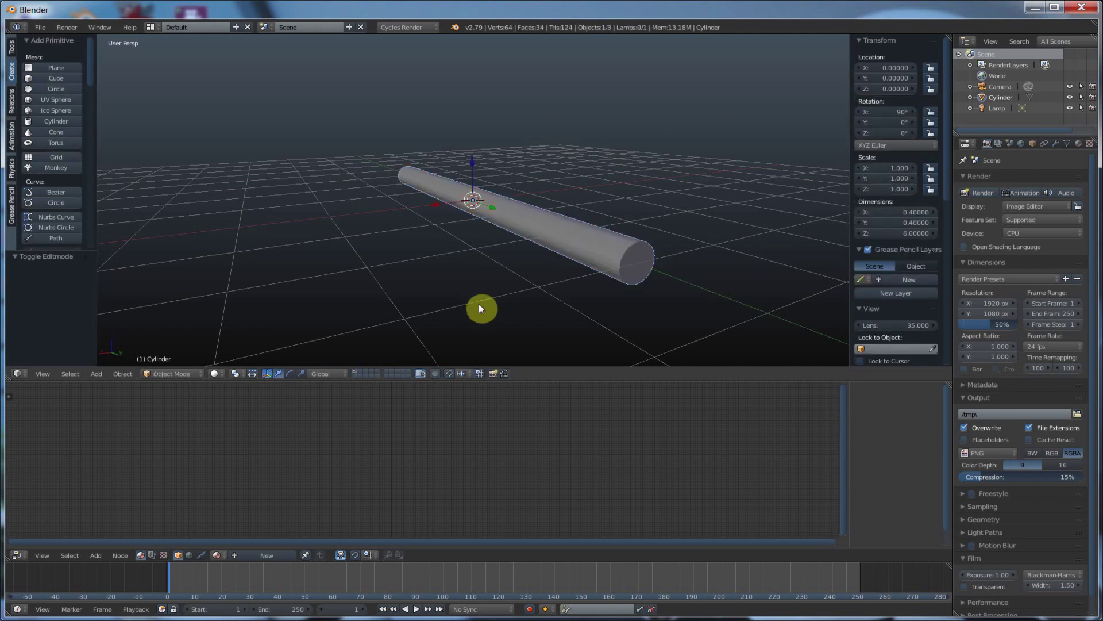
key(Tab)
key(Tab)
key(Tab)
key(Tab)
key(Tab)
key(Tab)
key(Tab)
key(Tab)
key(Tab)
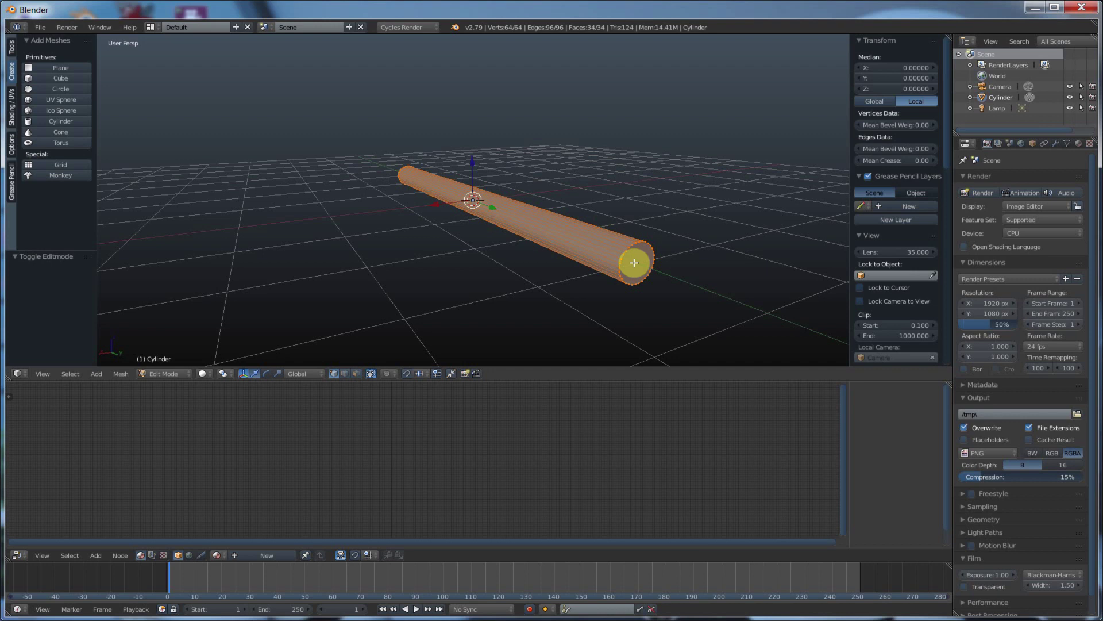
Using face selection, extrude the cylinder's near end cap outward by about 0.7
key(ctrl+Tab)
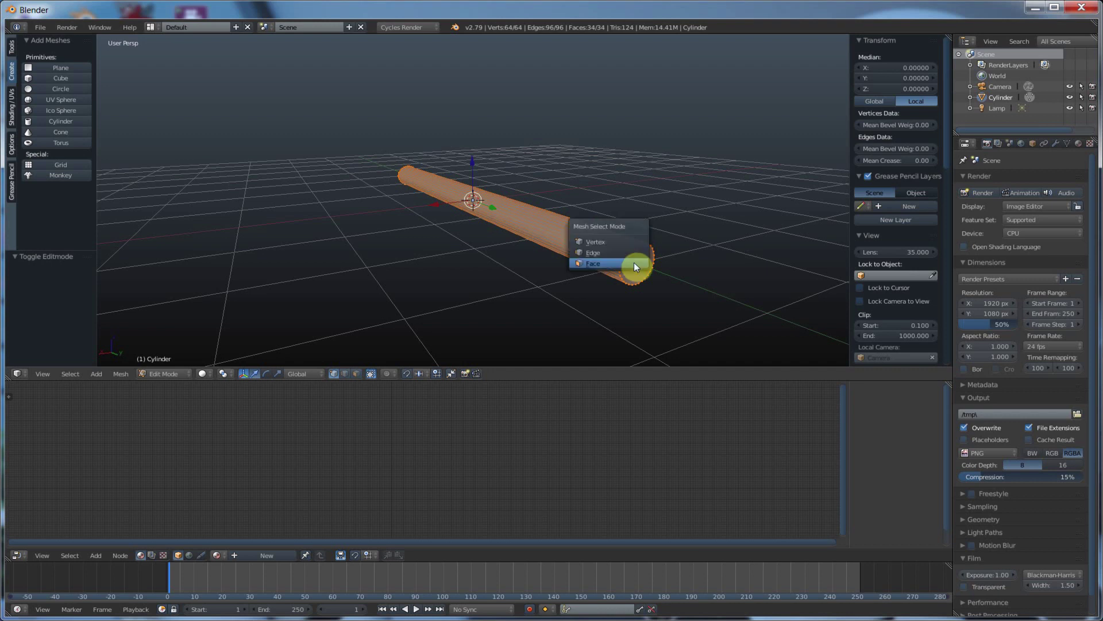
click(591, 263)
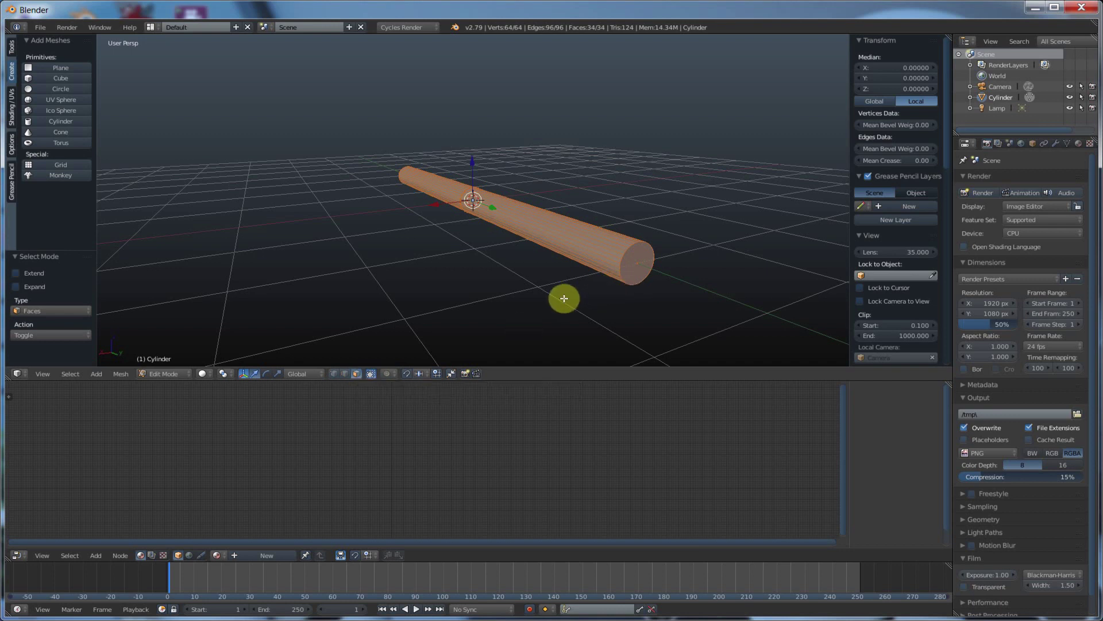
right_click(638, 264)
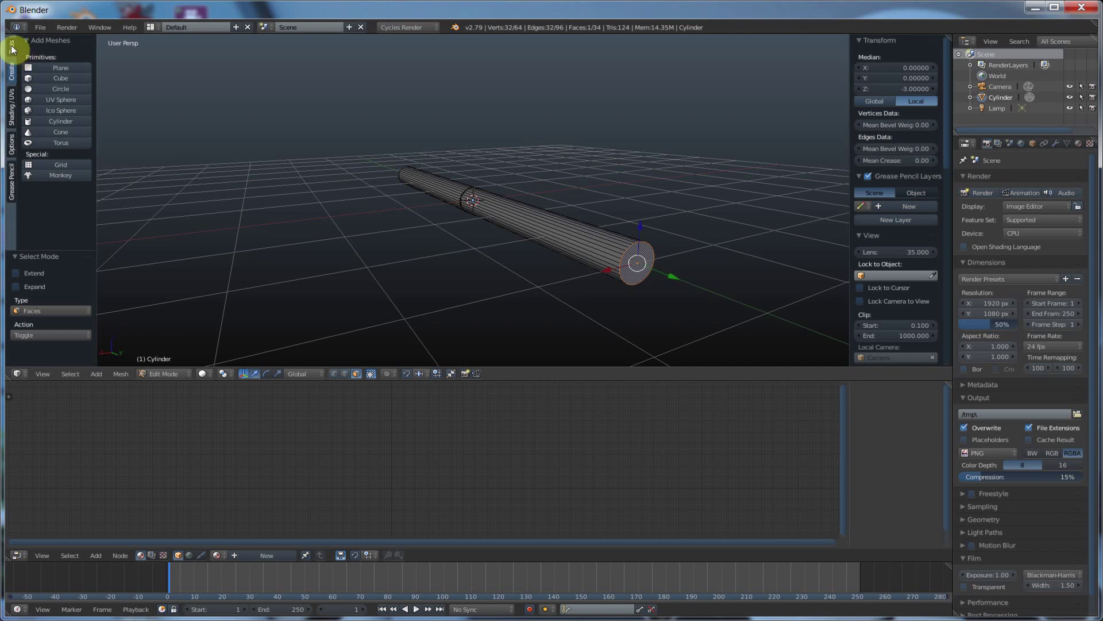
click(12, 49)
scroll(50, 123, down, 1)
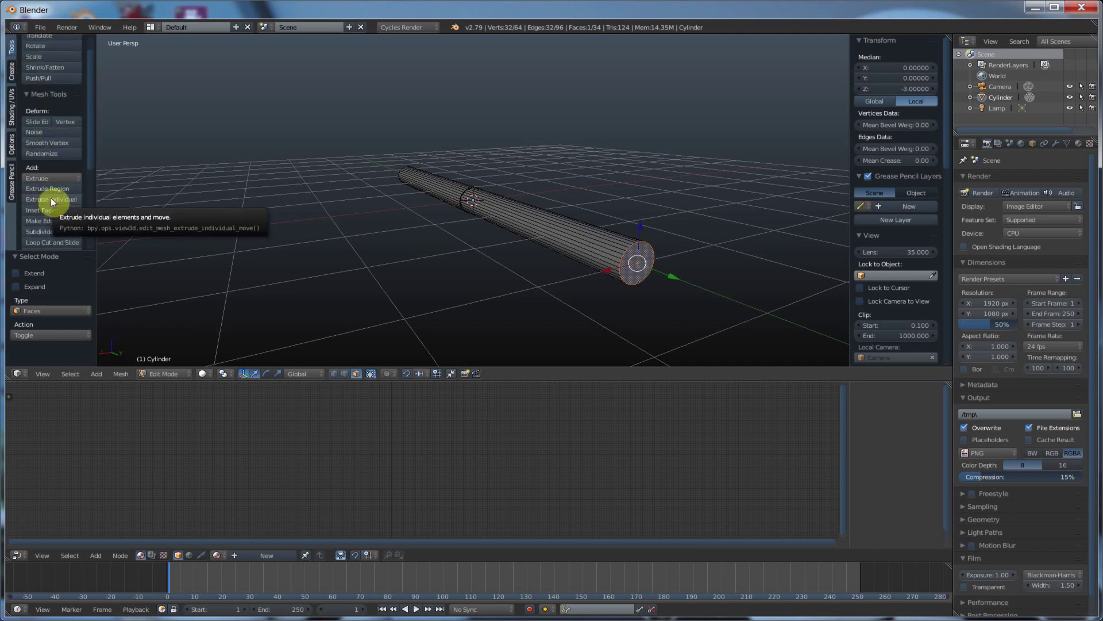
scroll(46, 198, up, 1)
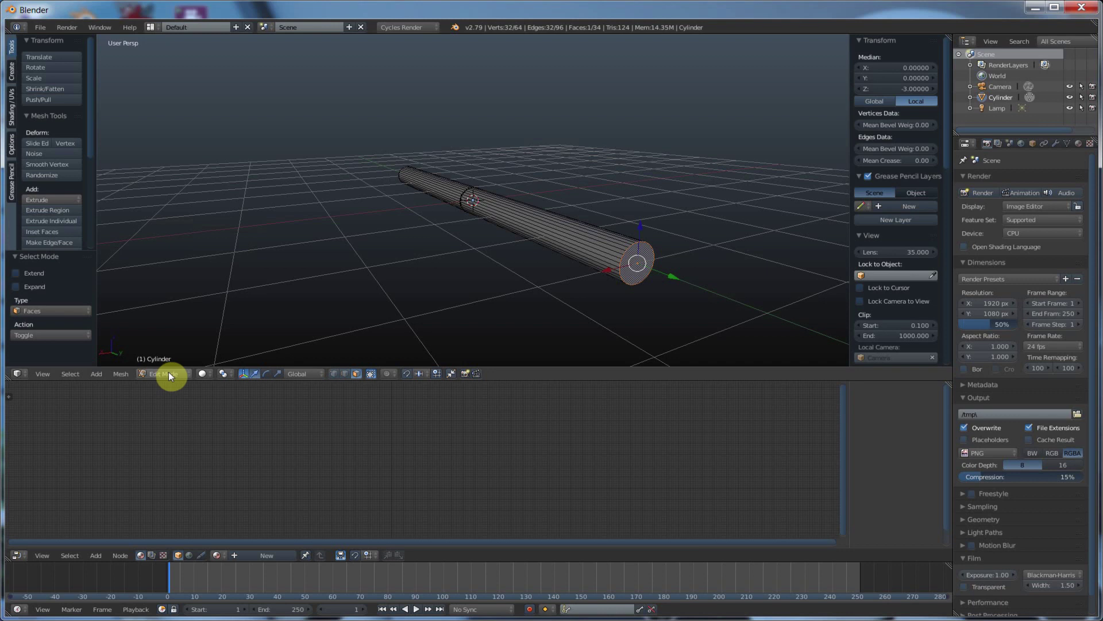
click(57, 221)
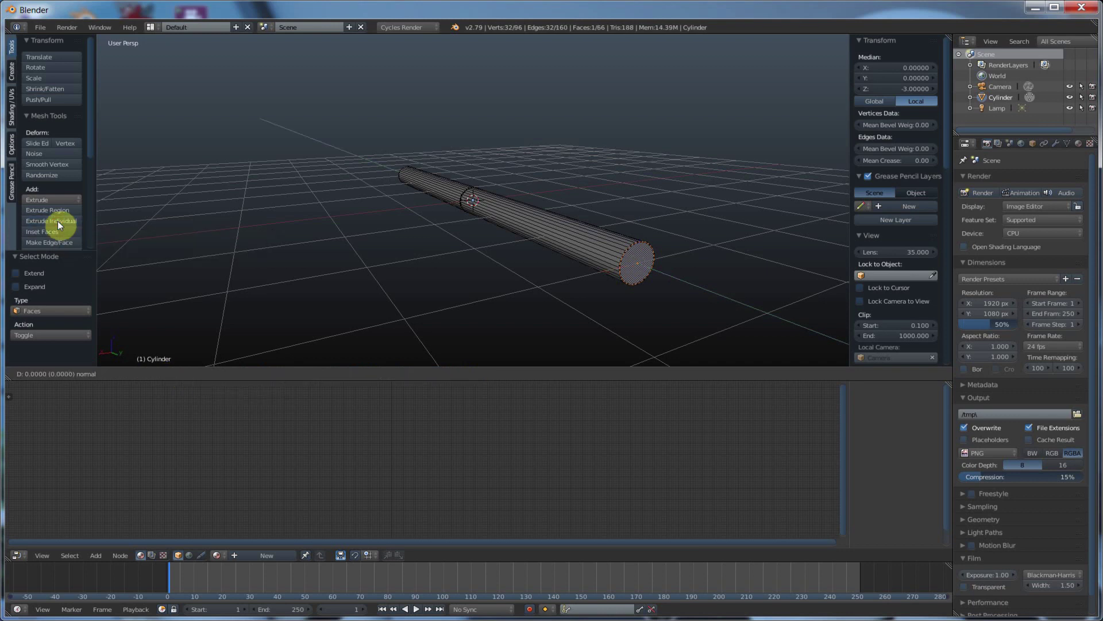
click(138, 257)
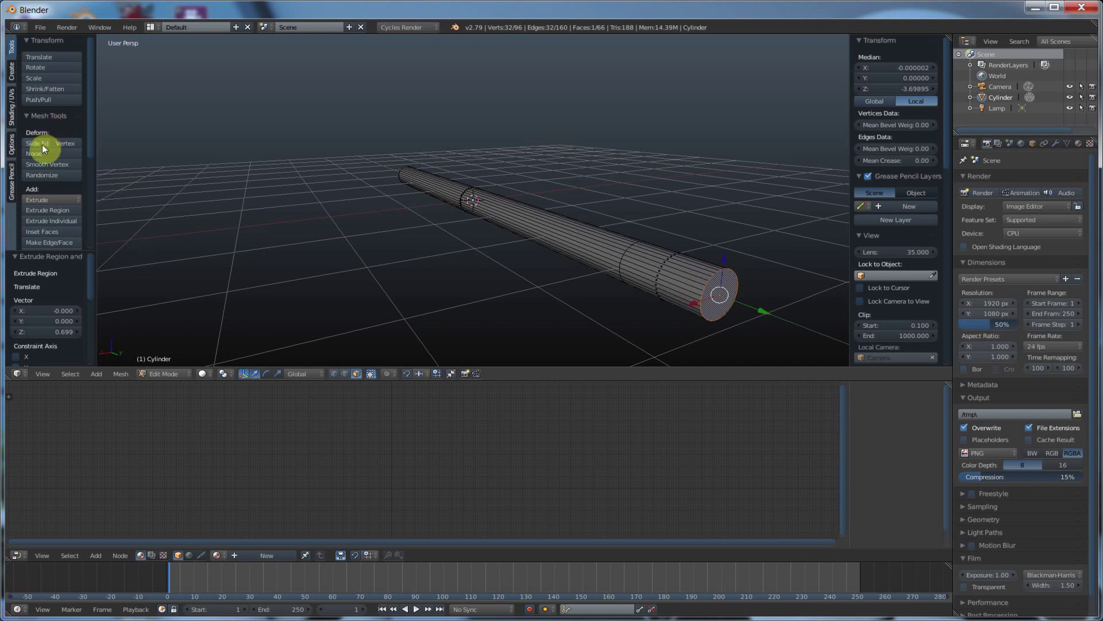
Scale the extruded end face down to about 0.097 to form a pointed pencil tip, and clear the selection
click(40, 80)
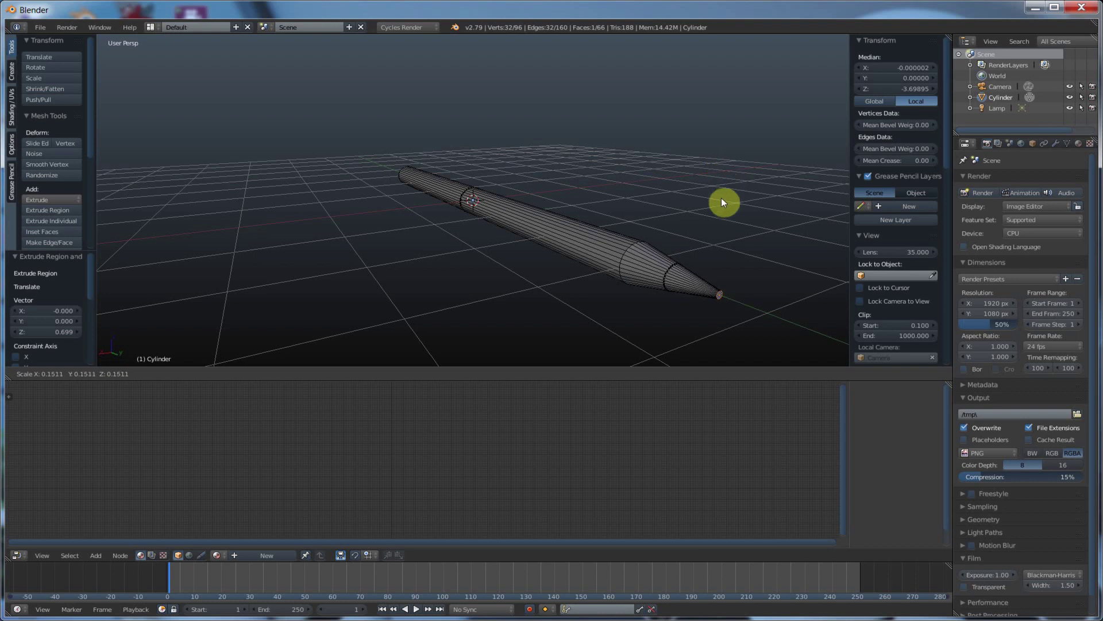
click(712, 229)
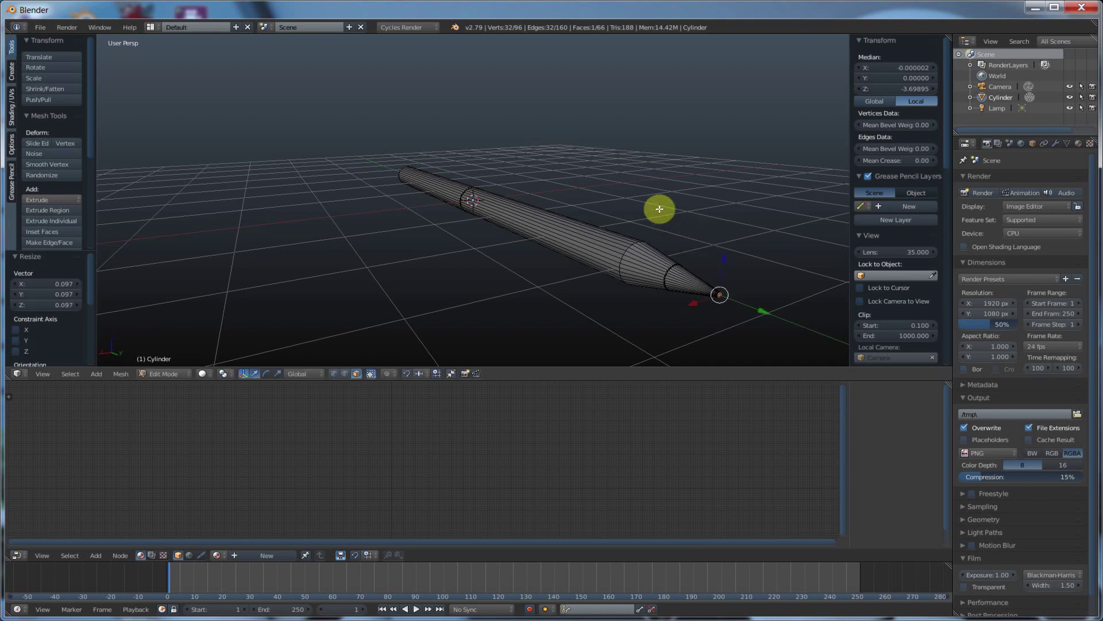
key(a)
mouse_move(652, 209)
middle_down()
mouse_move(697, 209)
mouse_move(663, 214)
middle_up()
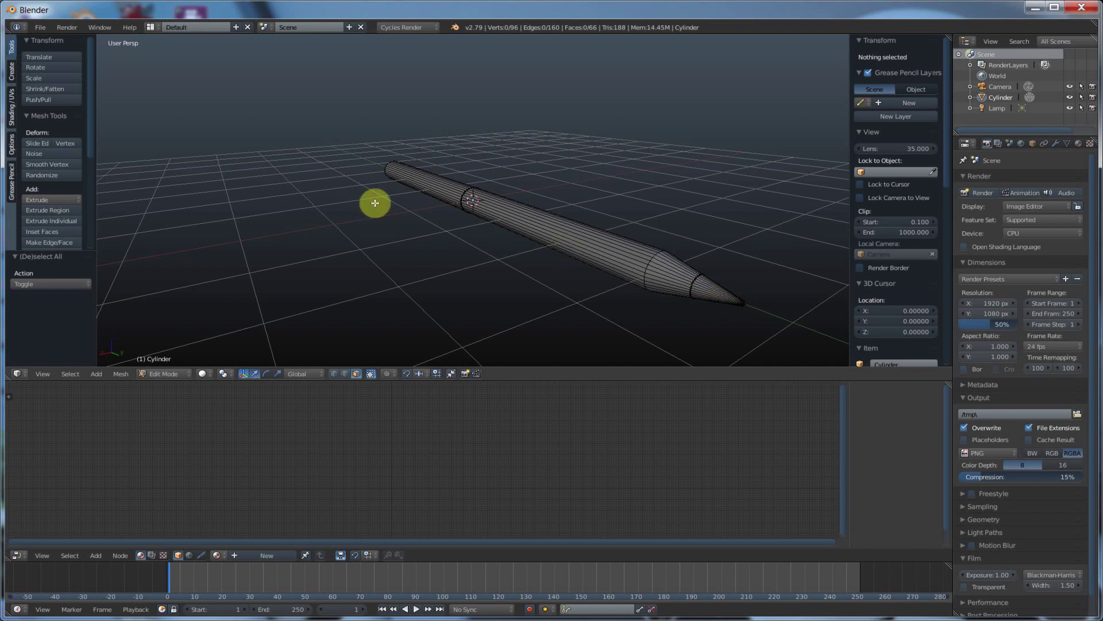
Add a single loop cut around the tapered tip section and slide it close to the point
scroll(82, 189, down, 3)
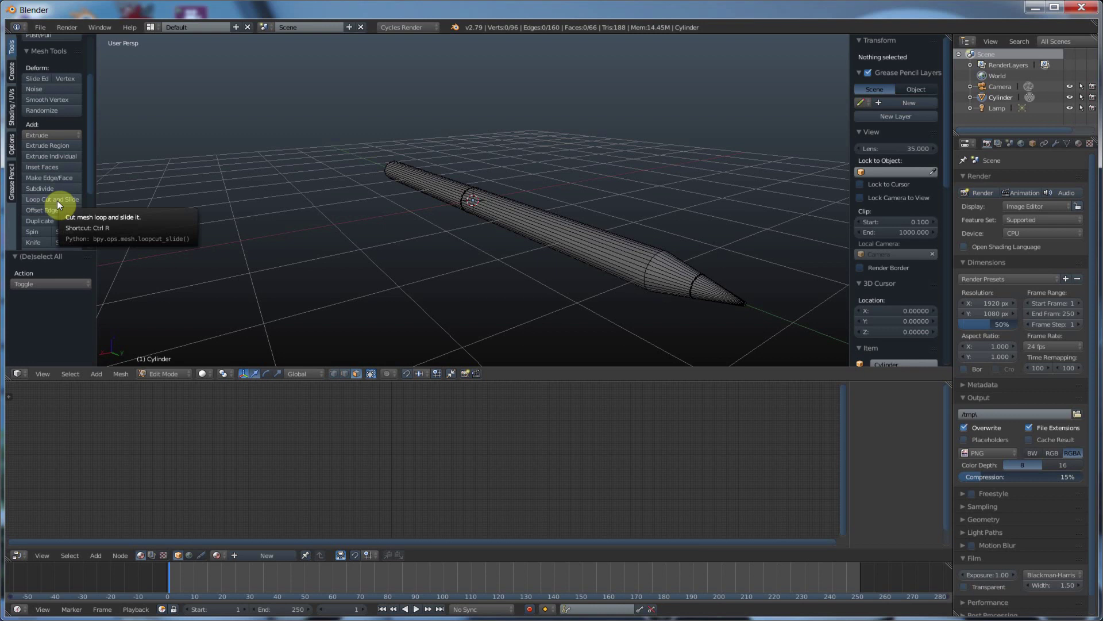
click(57, 200)
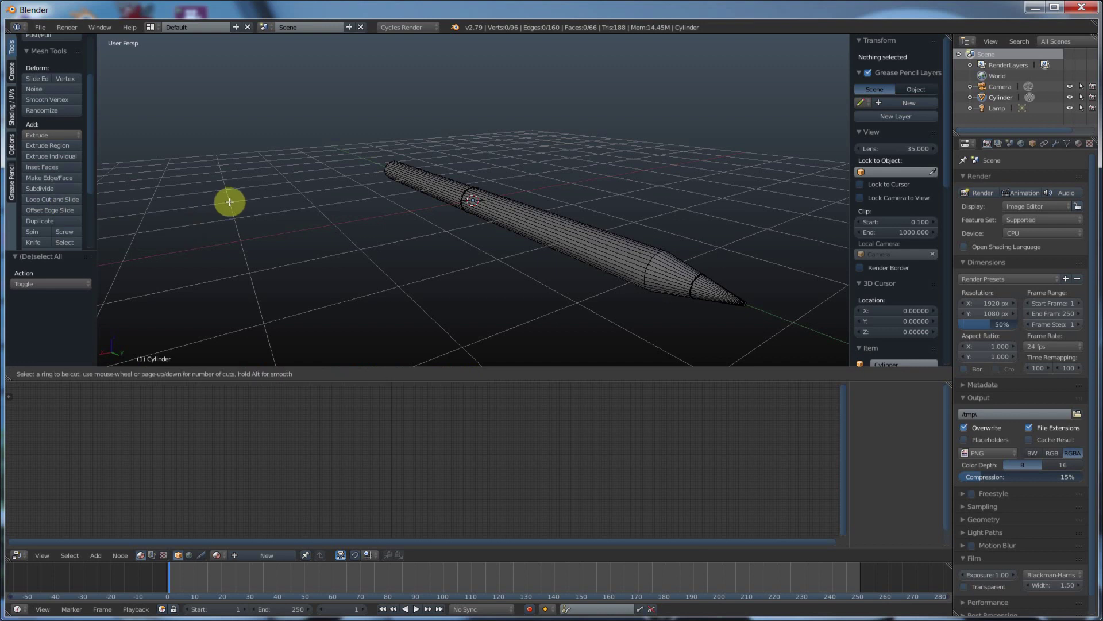
click(695, 282)
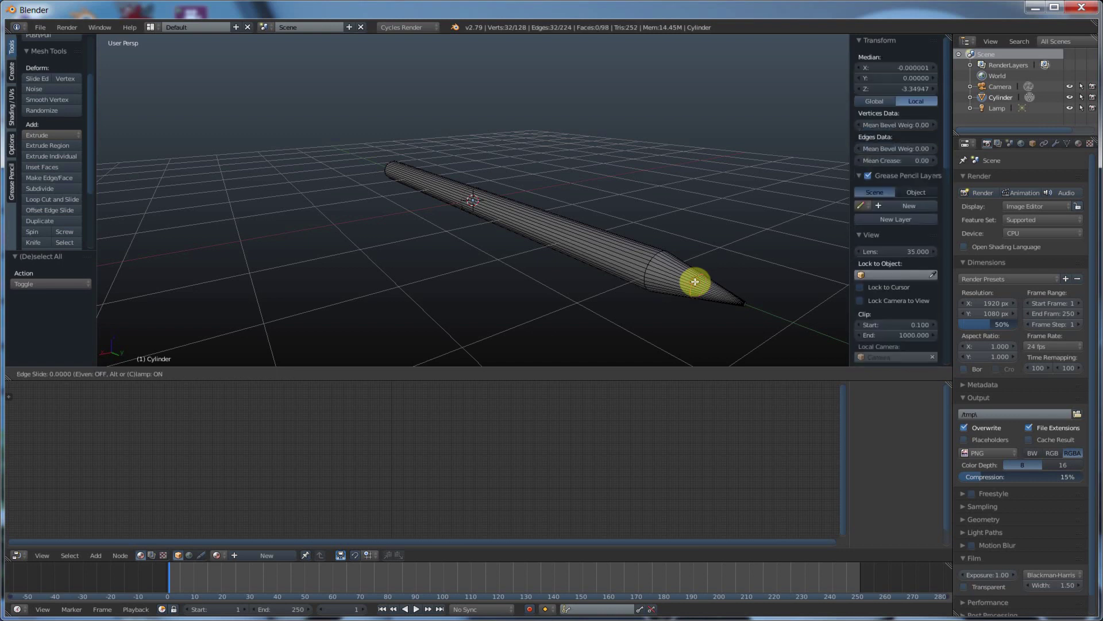
click(723, 304)
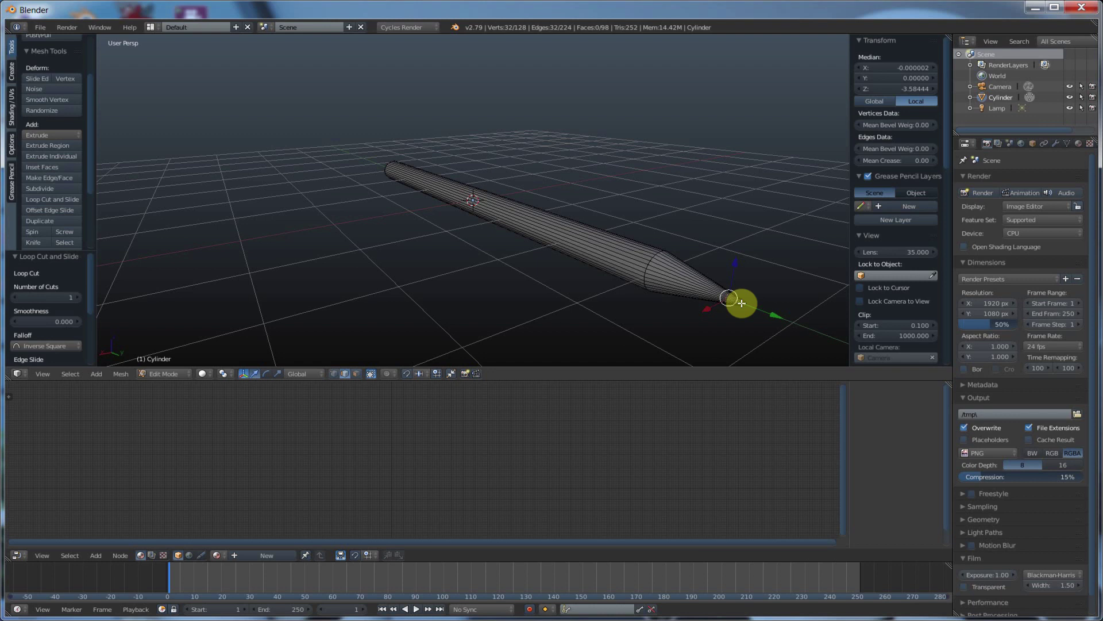
Deselect the new edge loop and switch the mesh selection mode to faces
key(a)
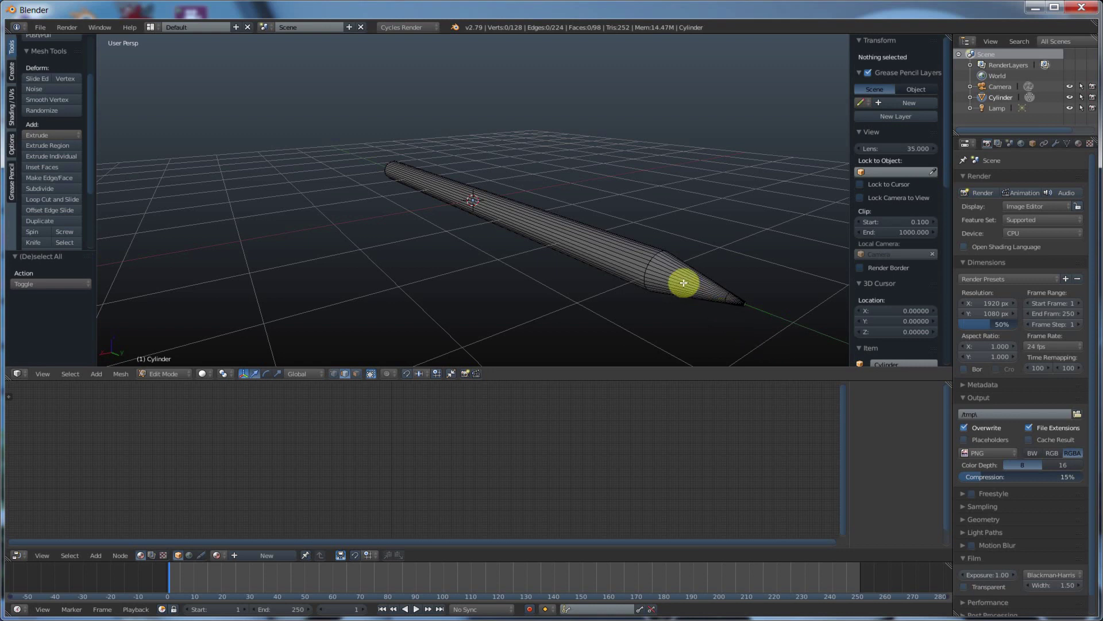
key(ctrl+Tab)
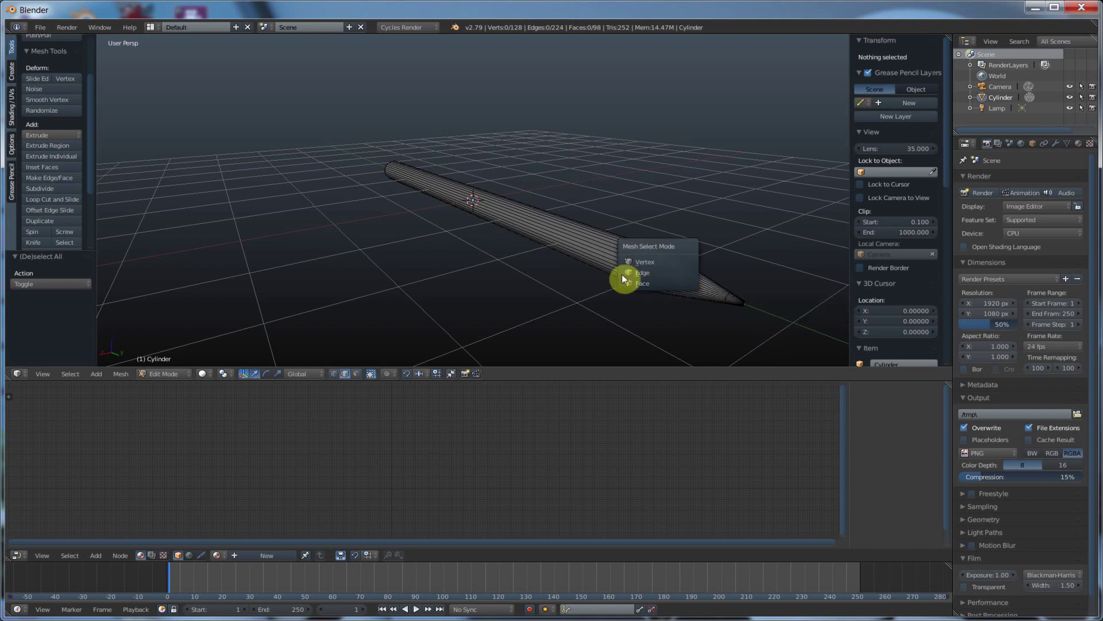
click(654, 284)
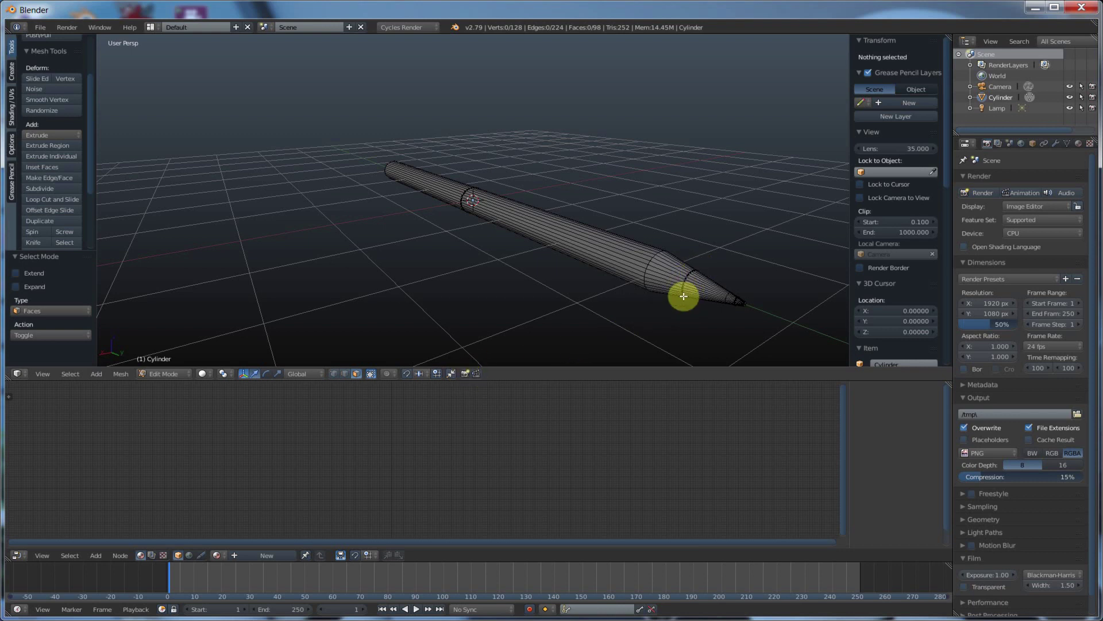
Turn off limiting selection to visible geometry and select the ring of faces around the tapered wood section
click(372, 374)
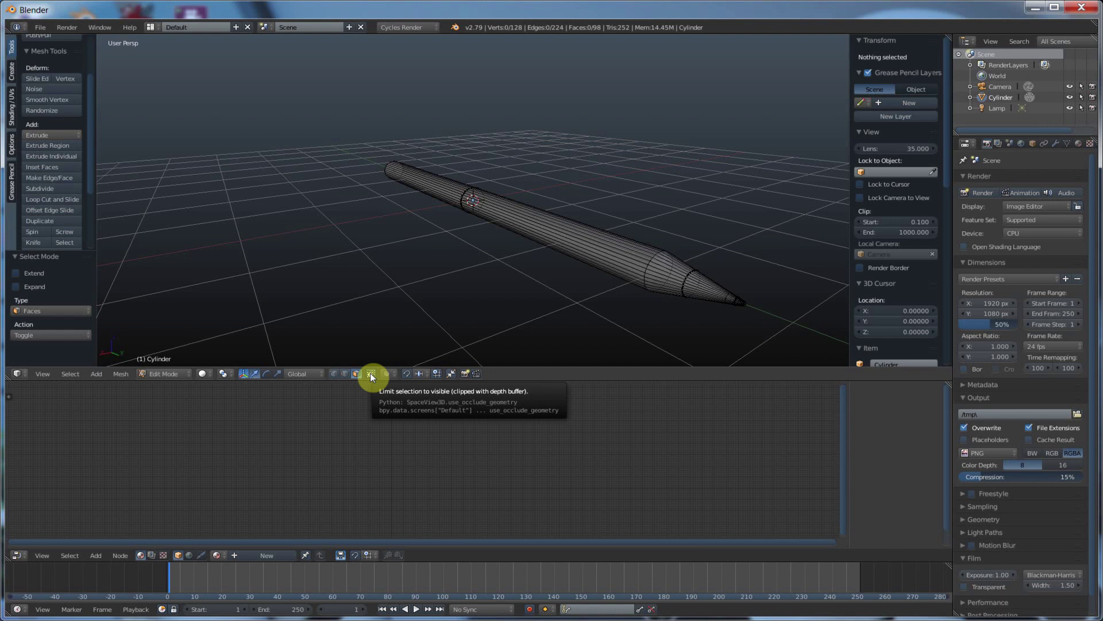
click(371, 374)
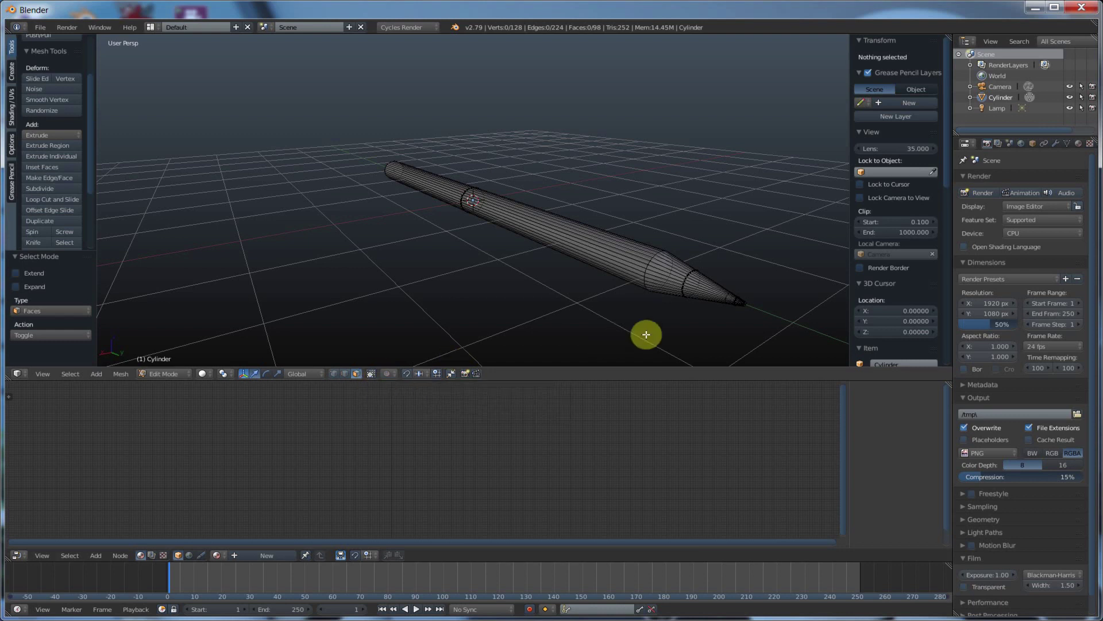
alt+right_click(683, 298)
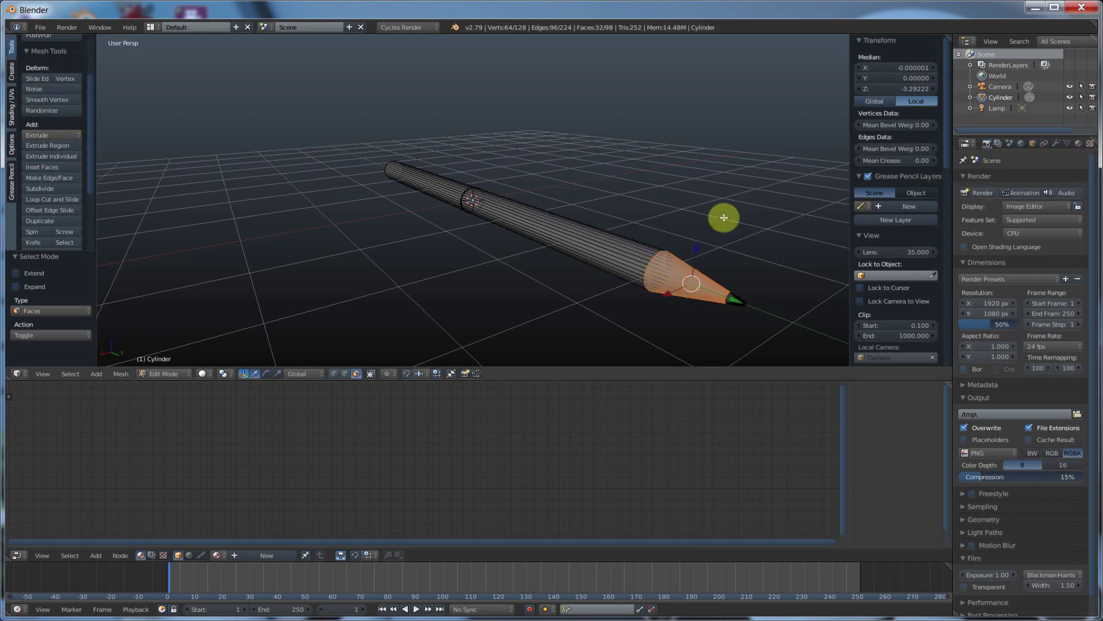
Create a new material on the cylinder and name it wood
click(1079, 143)
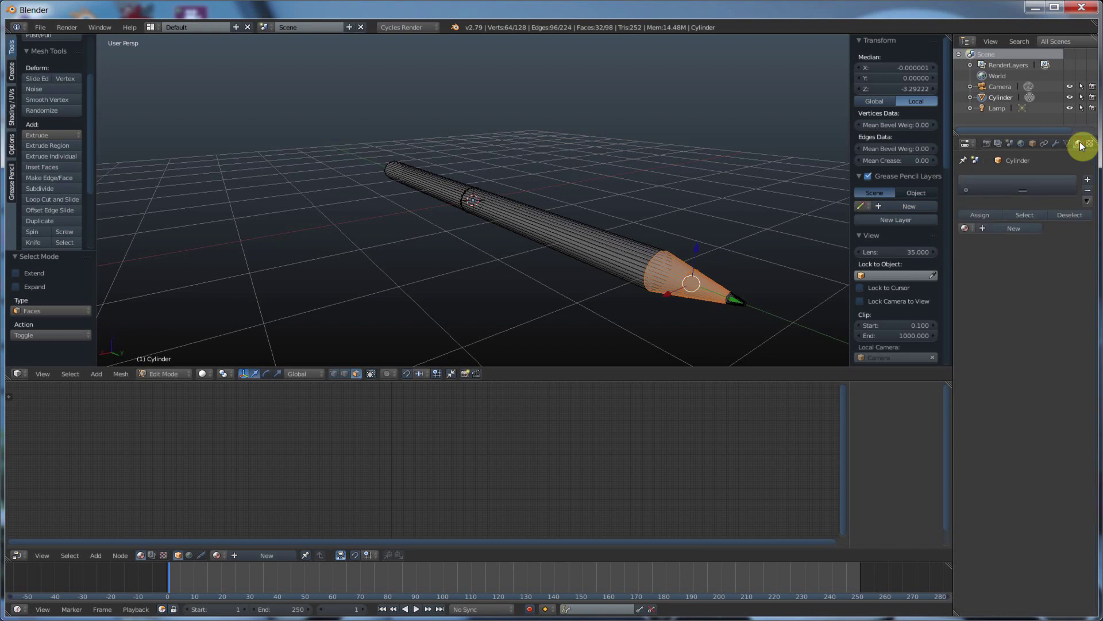
click(991, 229)
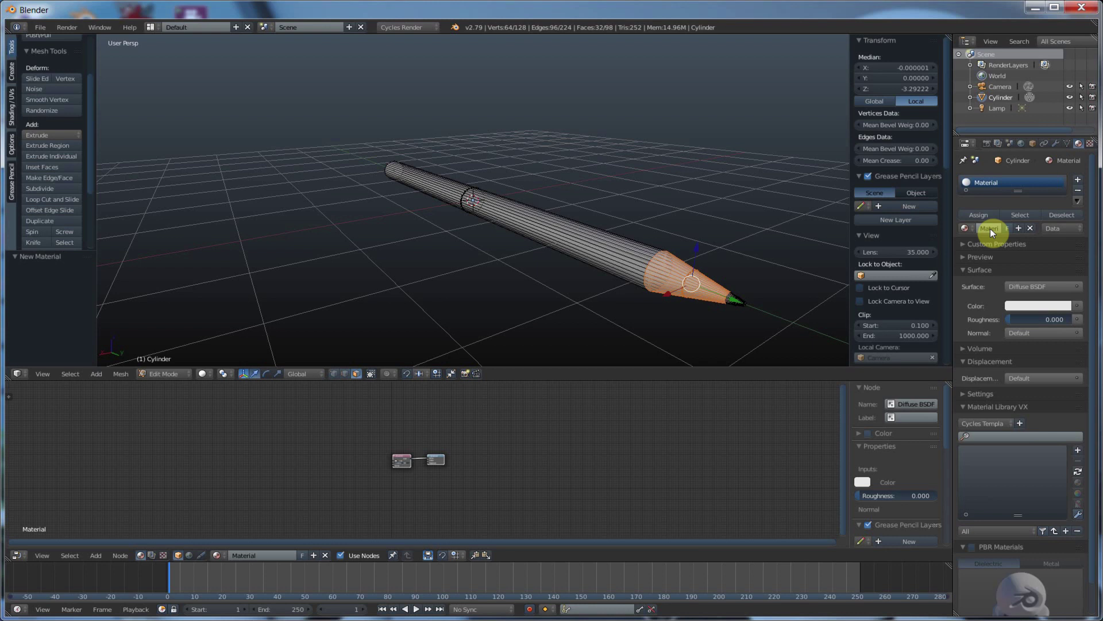
double_click(990, 182)
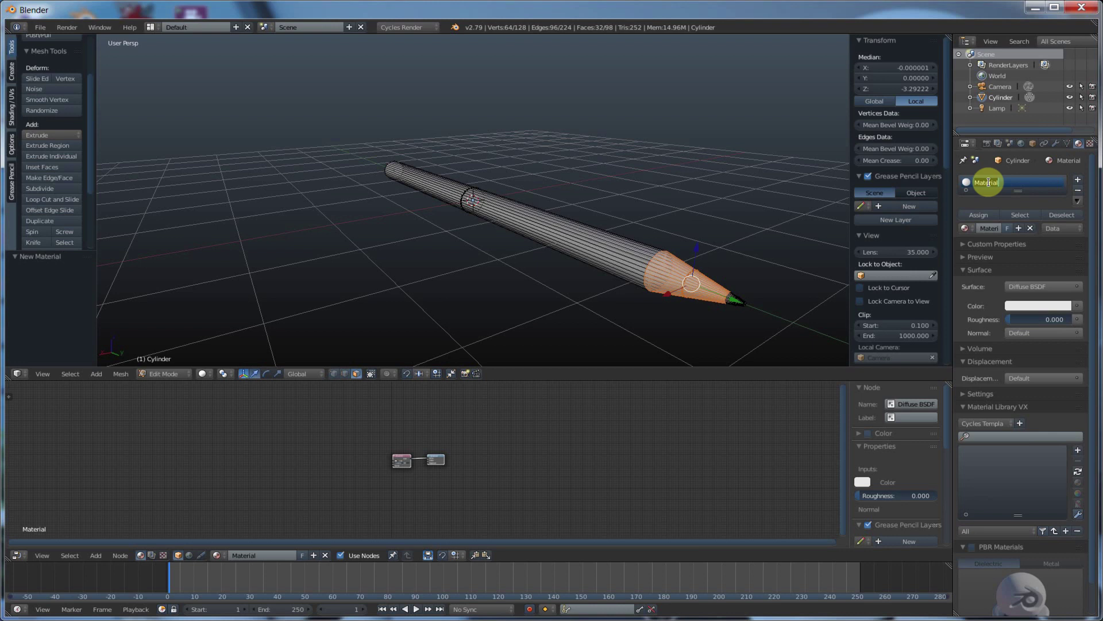
text(Wood)
key(BackSpace)
key(BackSpace)
key(BackSpace)
key(BackSpace)
text(wood)
key(Return)
Set the wood material's diffuse colour to a light, muted tan
click(1030, 305)
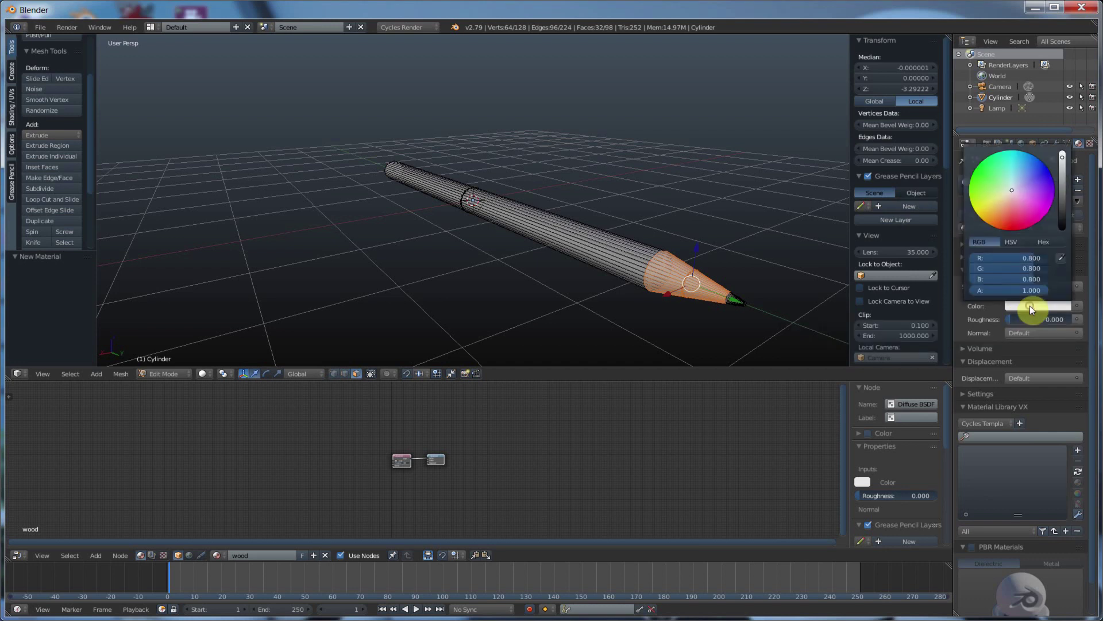
click(996, 208)
click(1062, 191)
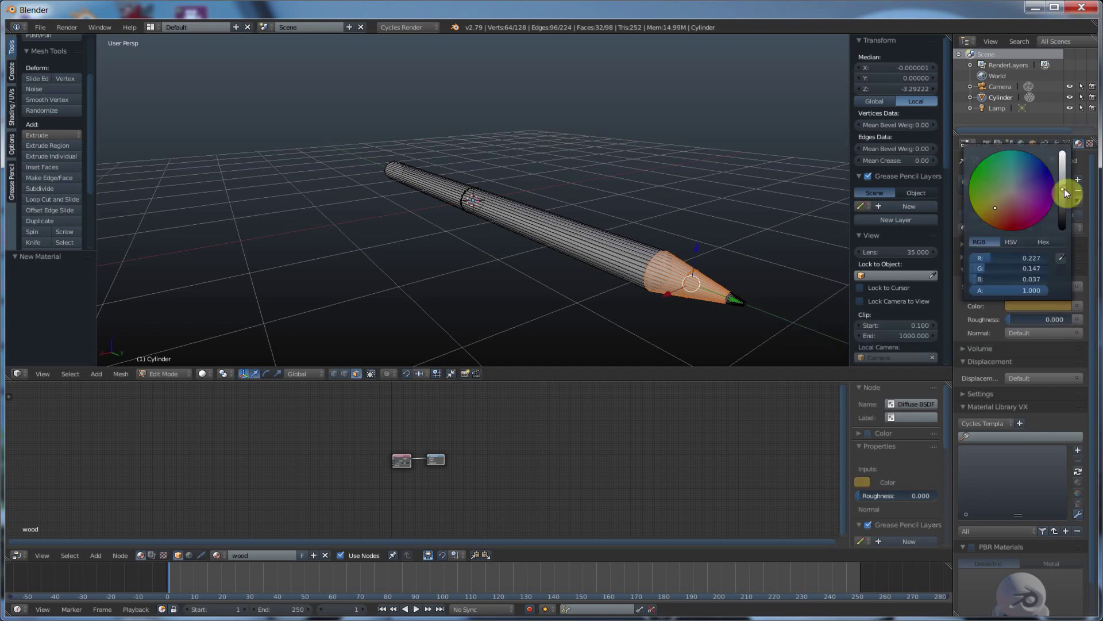
drag(990, 213, 1004, 205)
click(1062, 183)
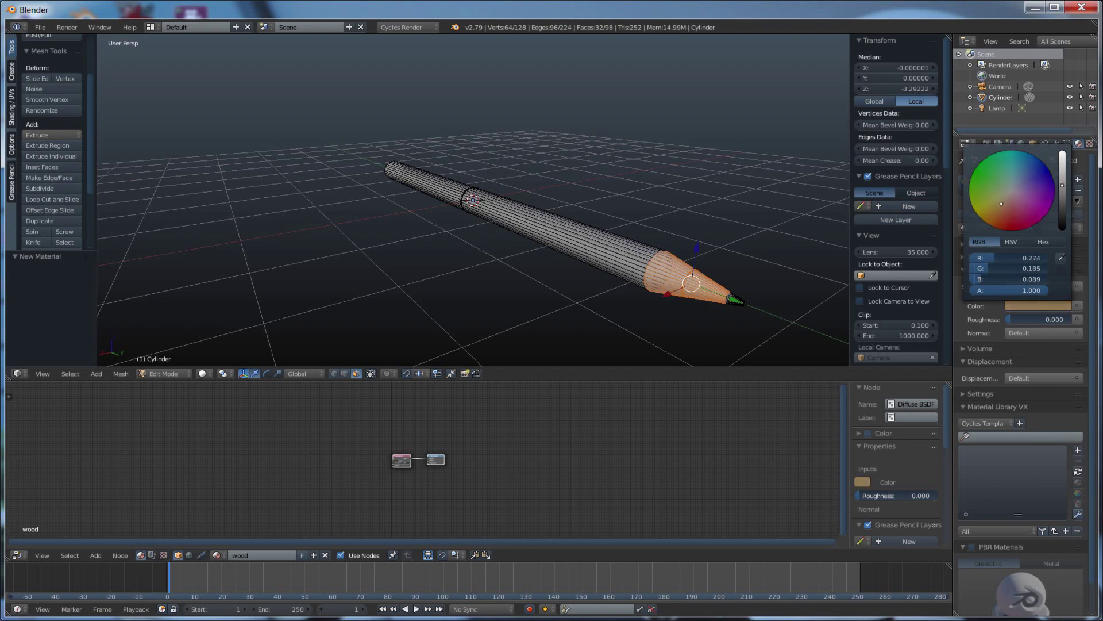
drag(1062, 186, 1063, 176)
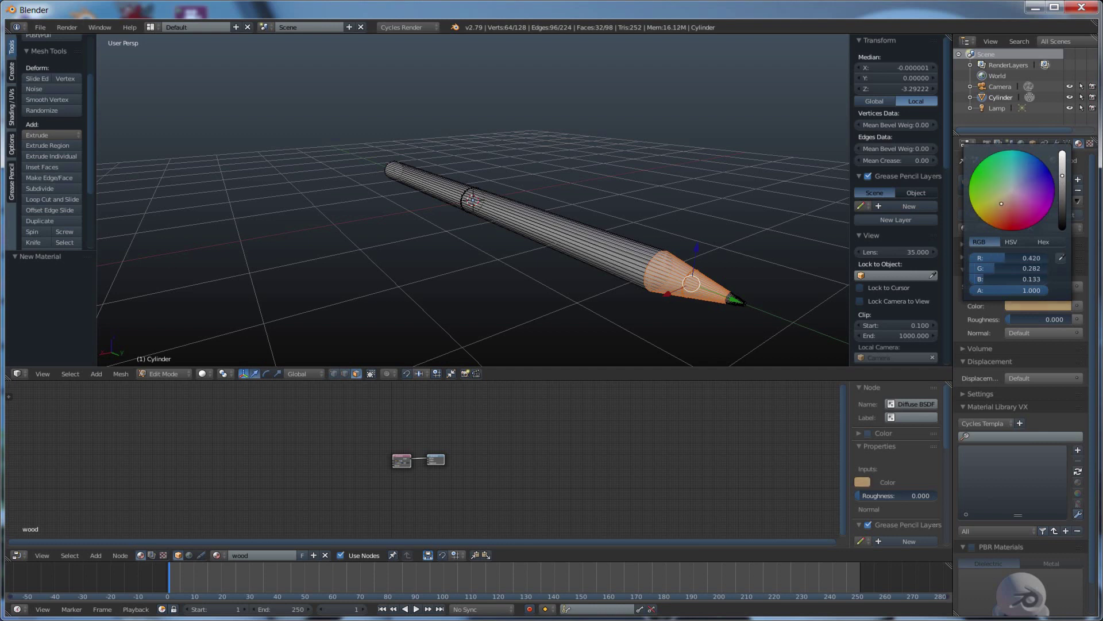
click(1009, 198)
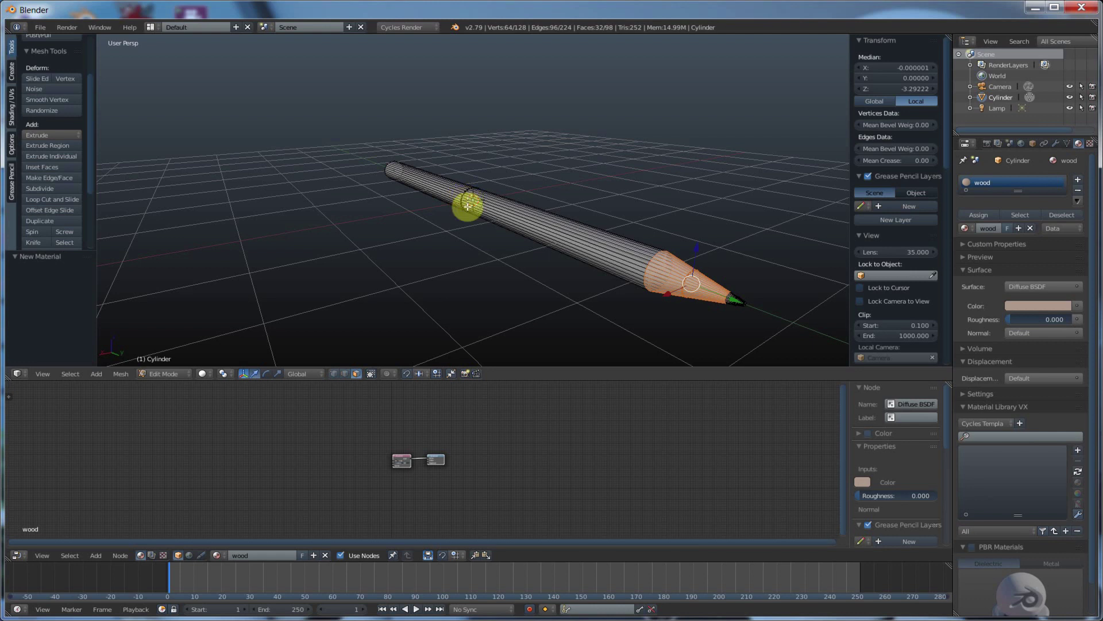
key(c)
drag(463, 210, 478, 188)
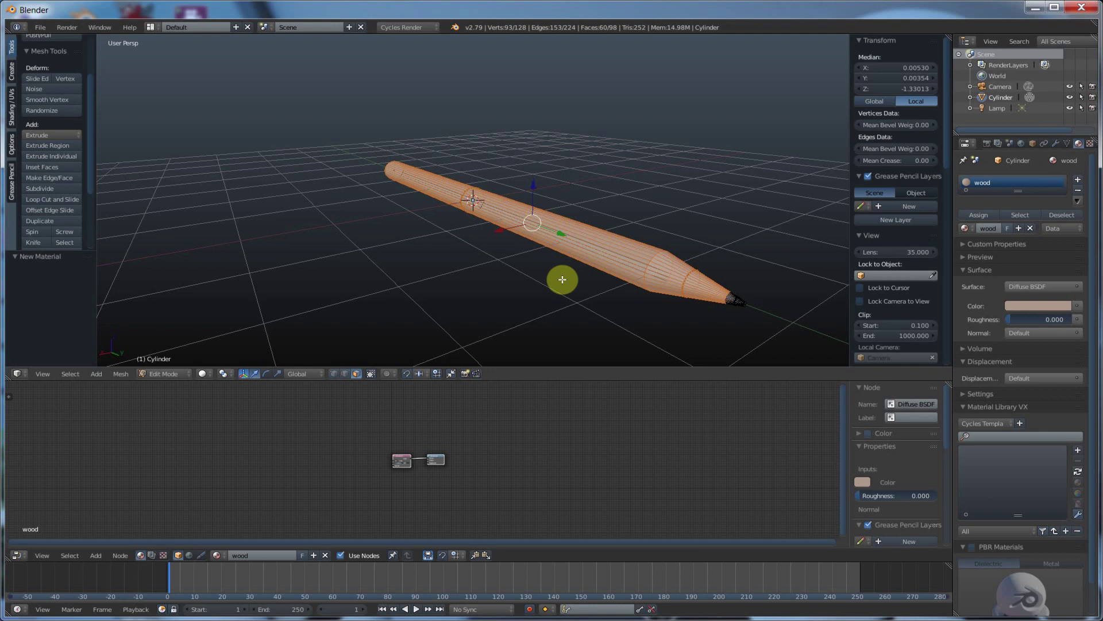
key(a)
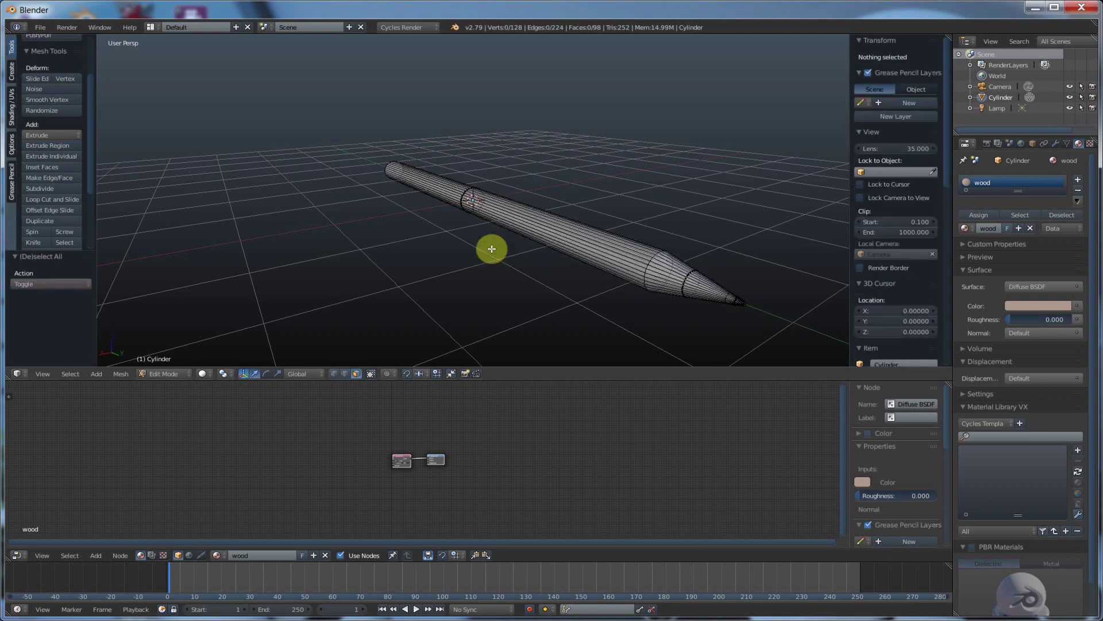
Select the face loop along the pencil's long body and add a second, bright yellow material named paint
alt+right_click(466, 206)
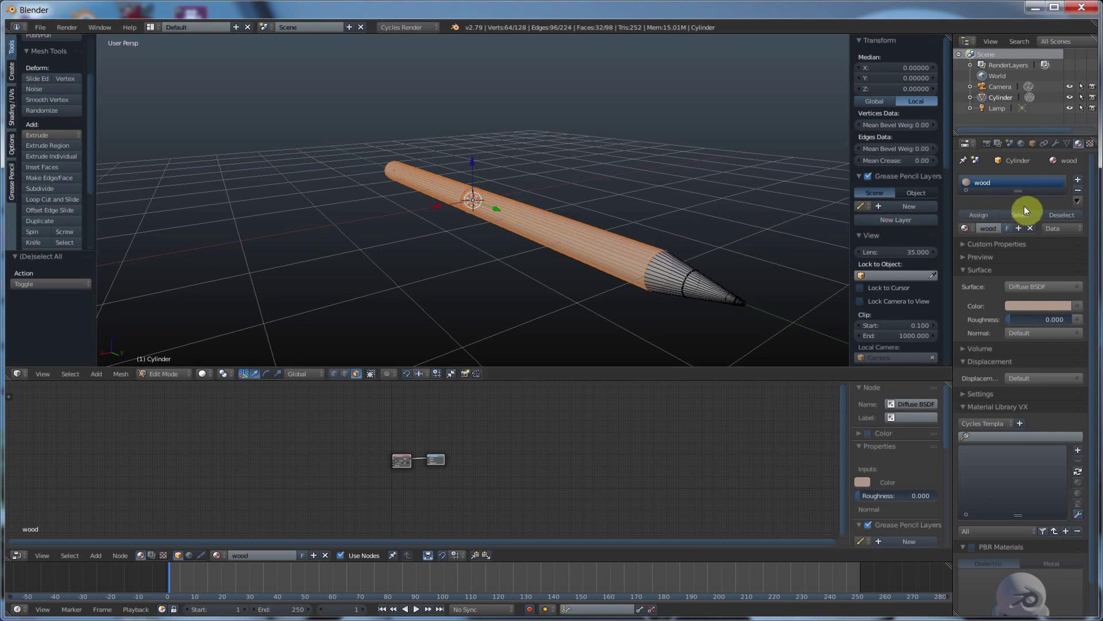
click(1079, 182)
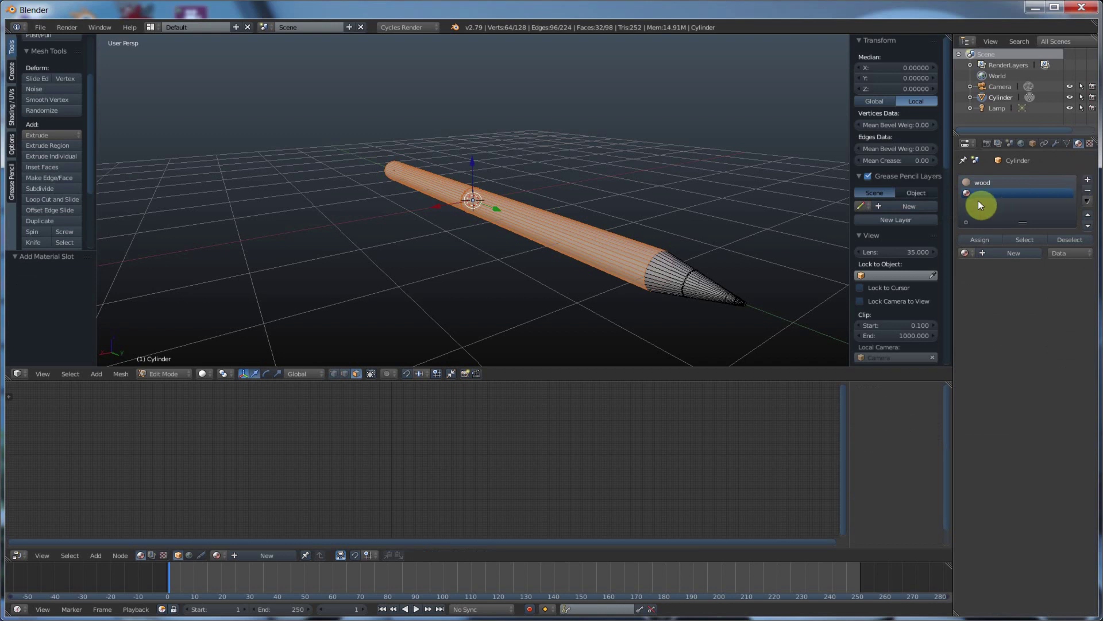
click(995, 253)
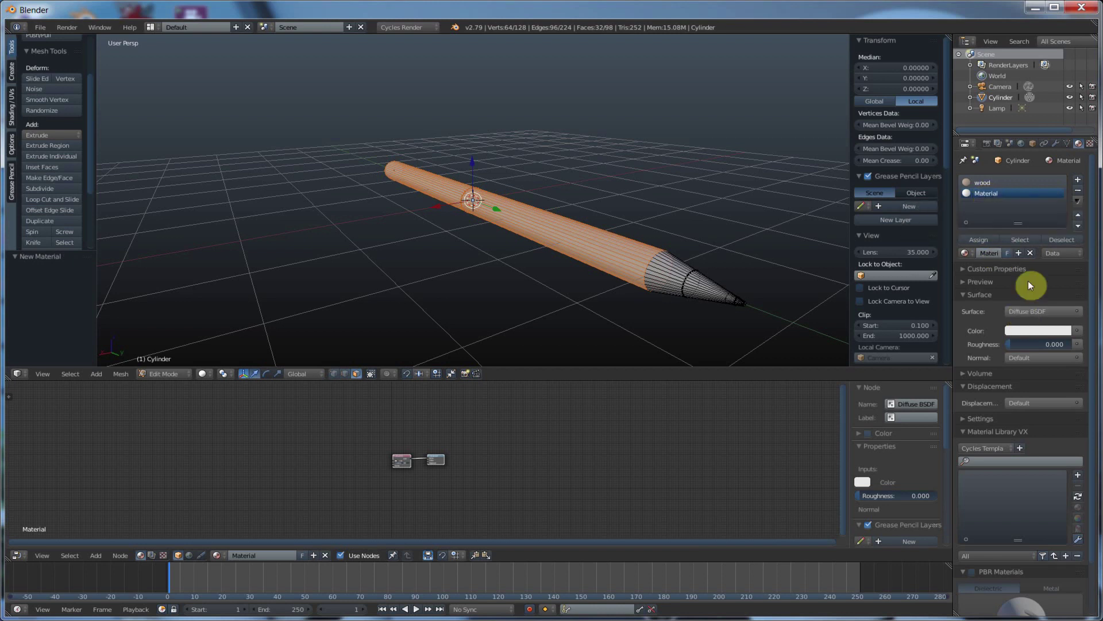
click(1022, 331)
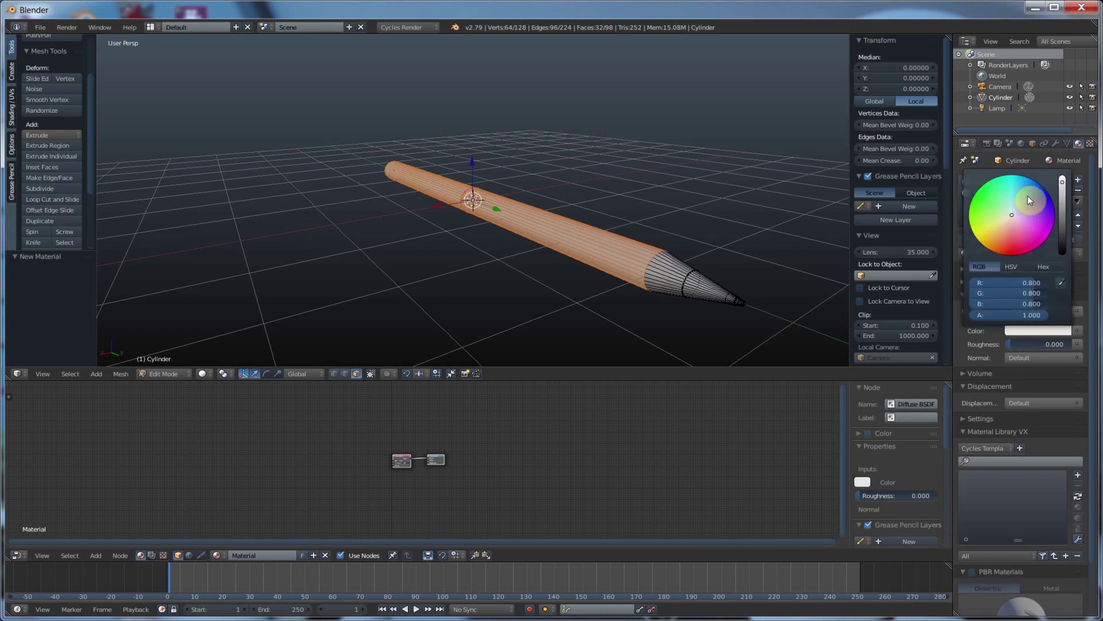
click(978, 239)
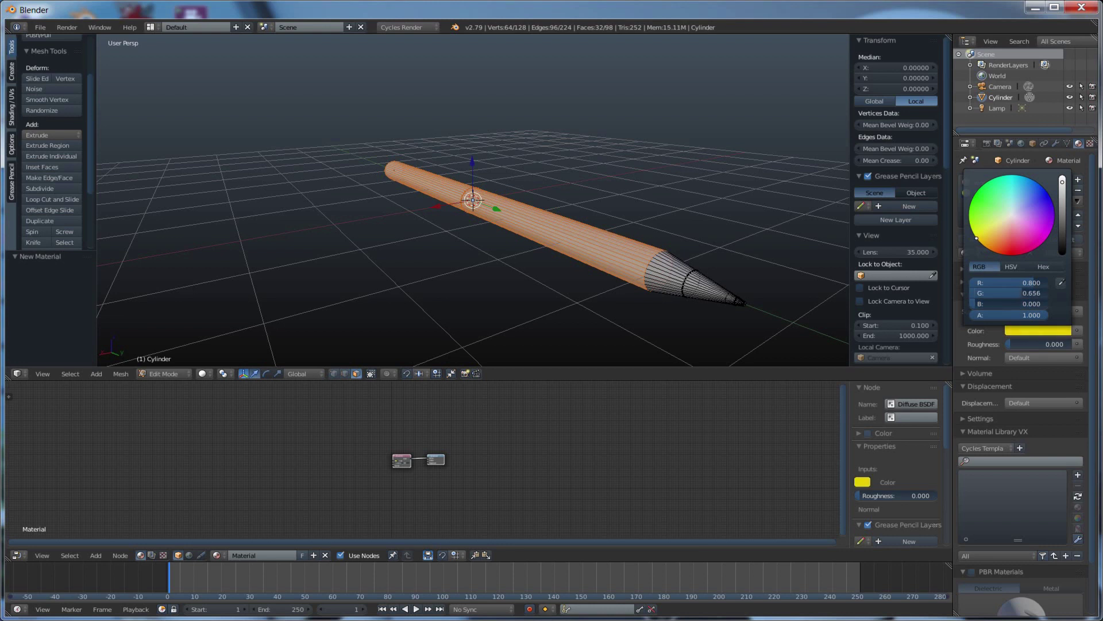
click(1063, 179)
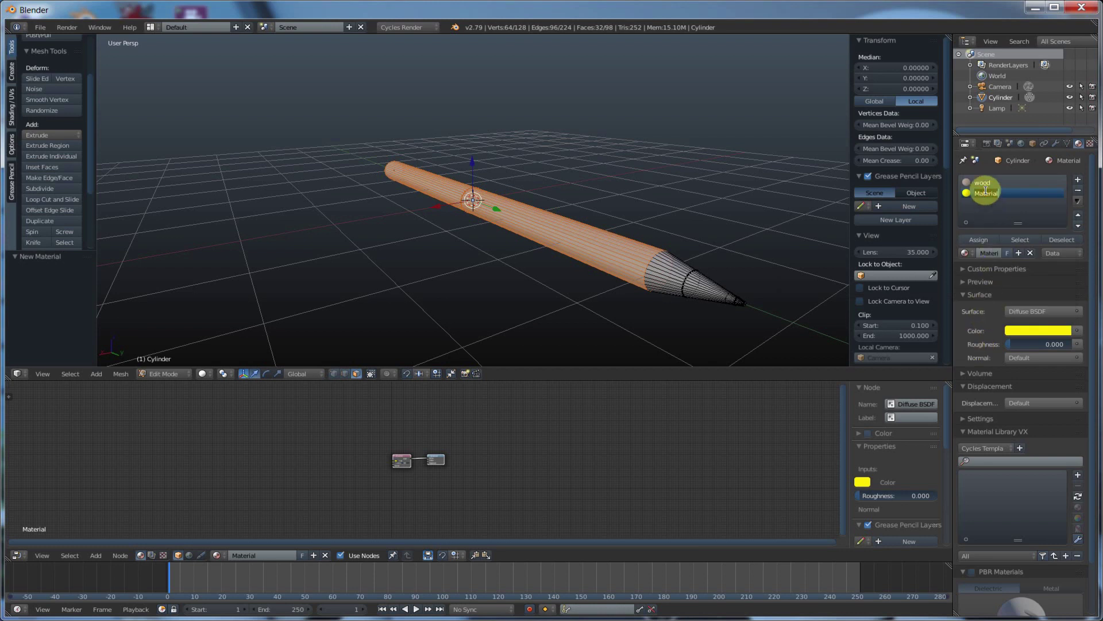
double_click(986, 192)
text(paint)
key(Return)
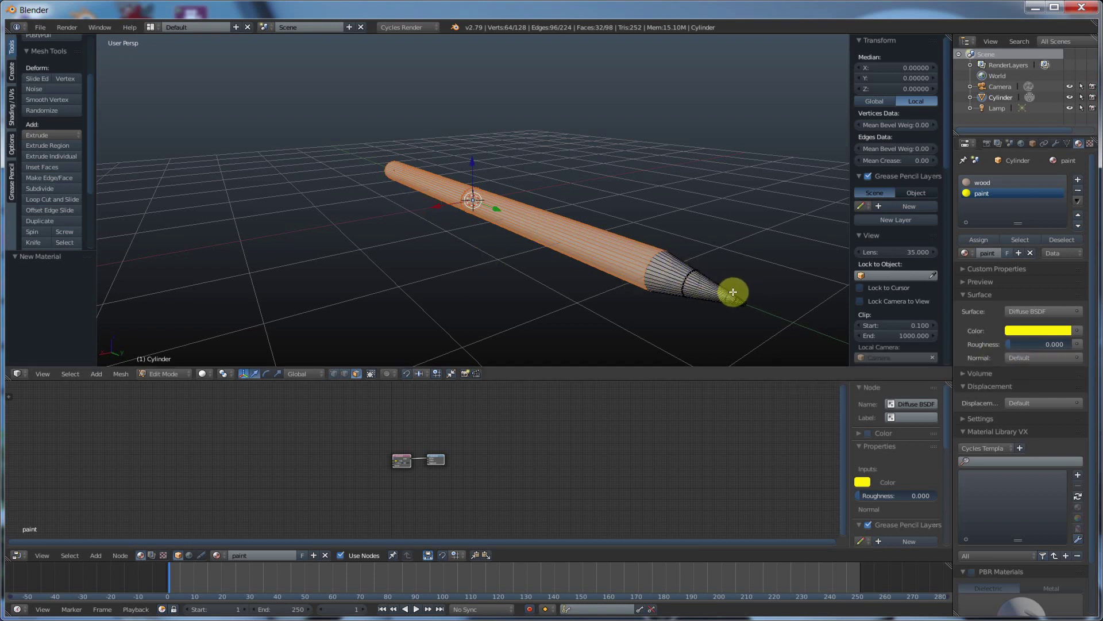
Clear the selection and circle-select all the faces of the lead section at the pencil's point
key(a)
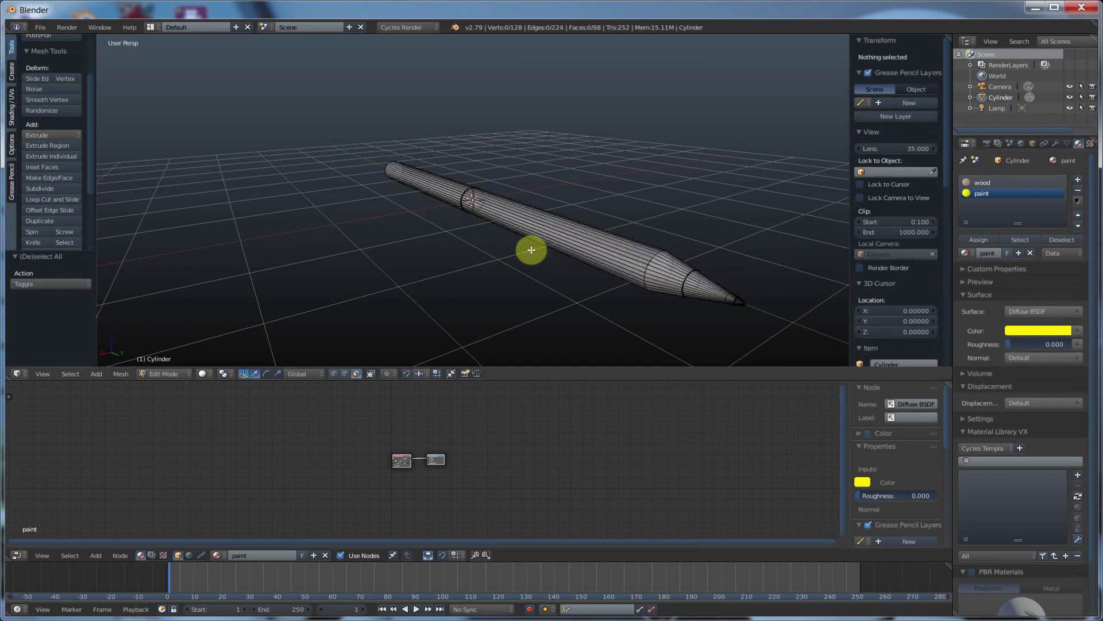
key(c)
click(738, 305)
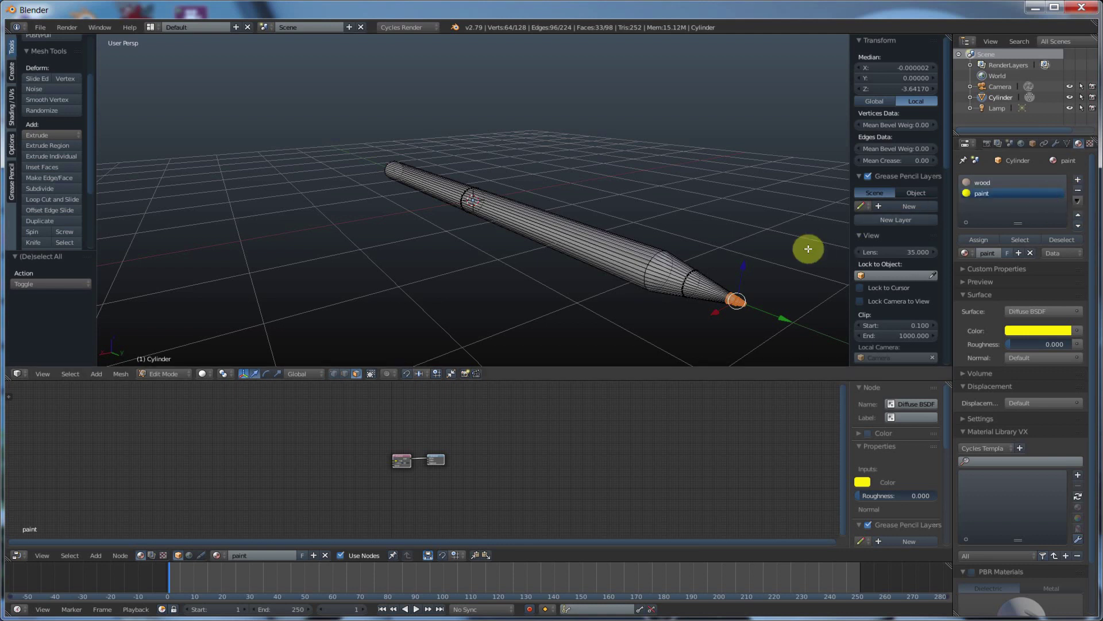
Add a third material slot with a new near-black diffuse material named graphite
click(1077, 181)
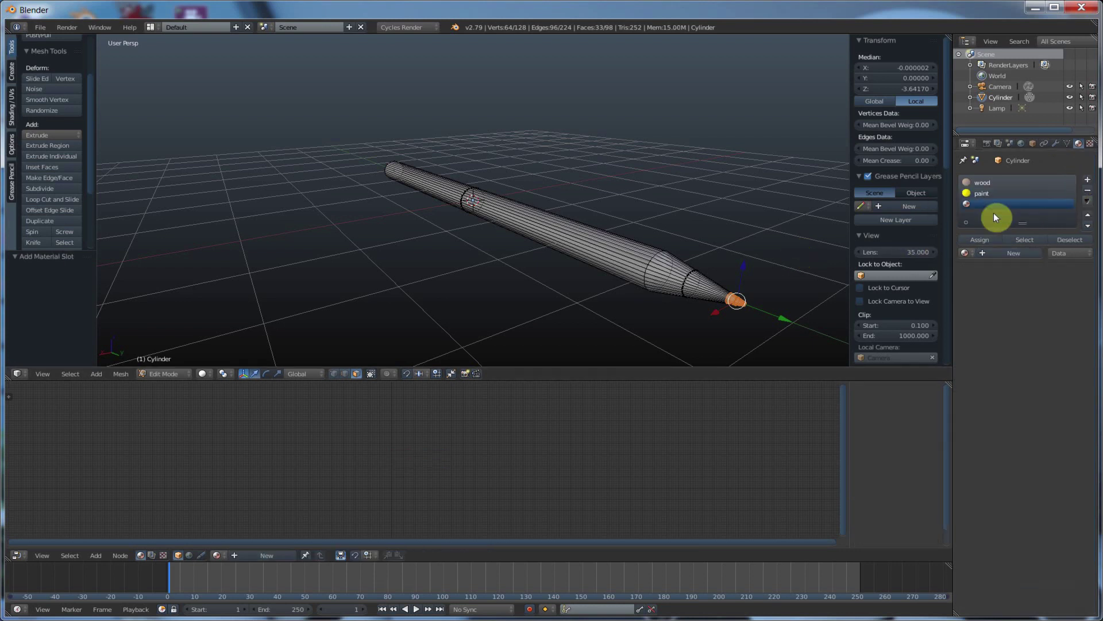
click(983, 253)
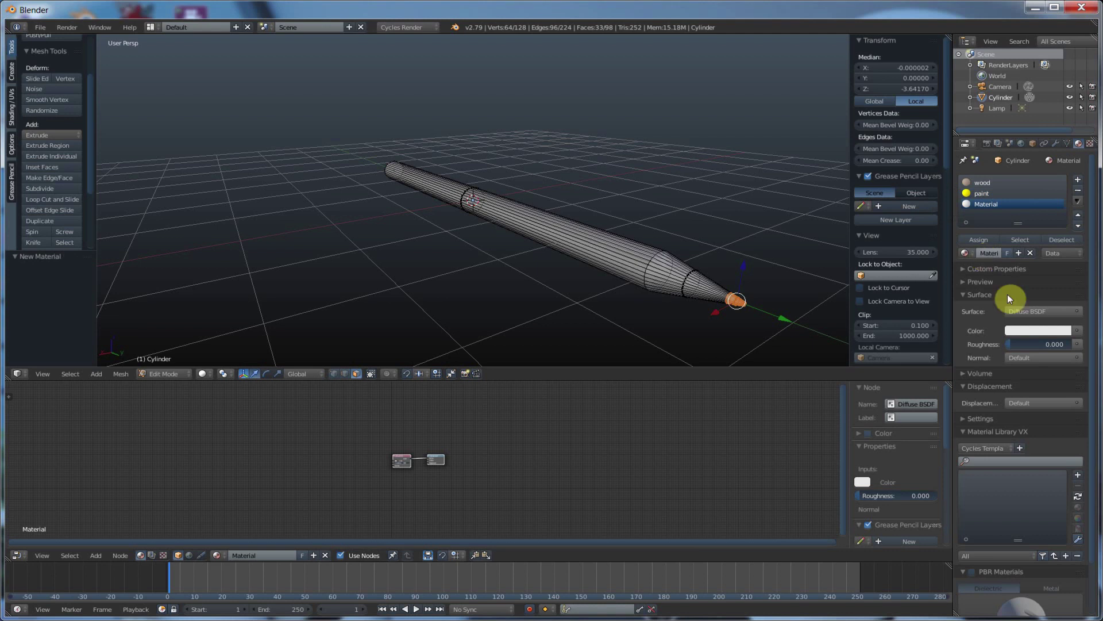
click(1019, 331)
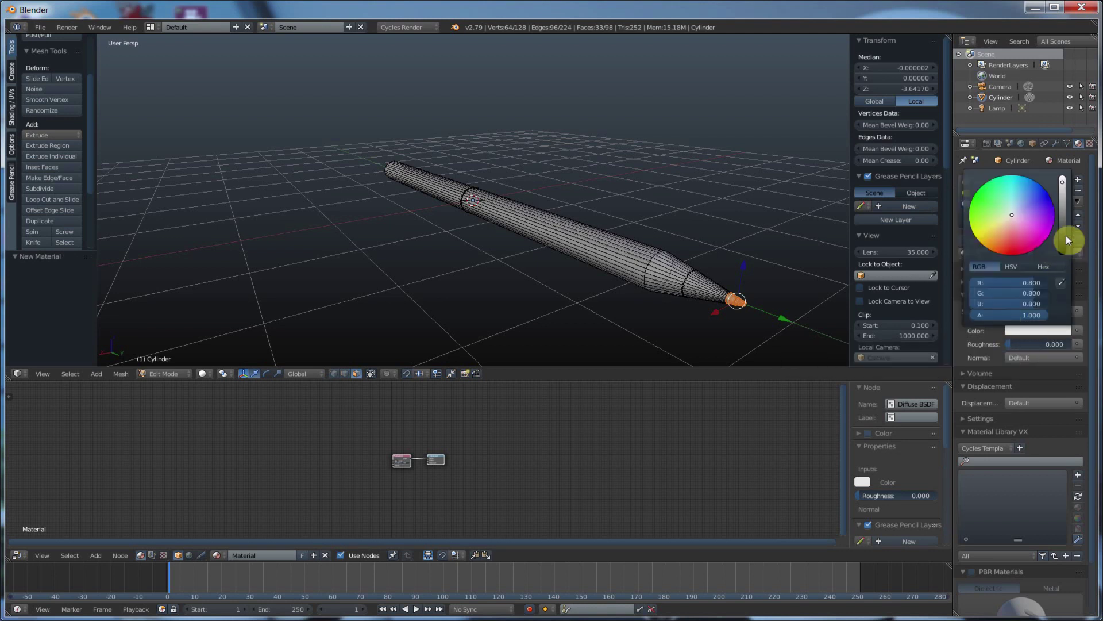
mouse_move(1067, 240)
mouse_down()
mouse_move(1063, 249)
mouse_move(1066, 240)
mouse_up()
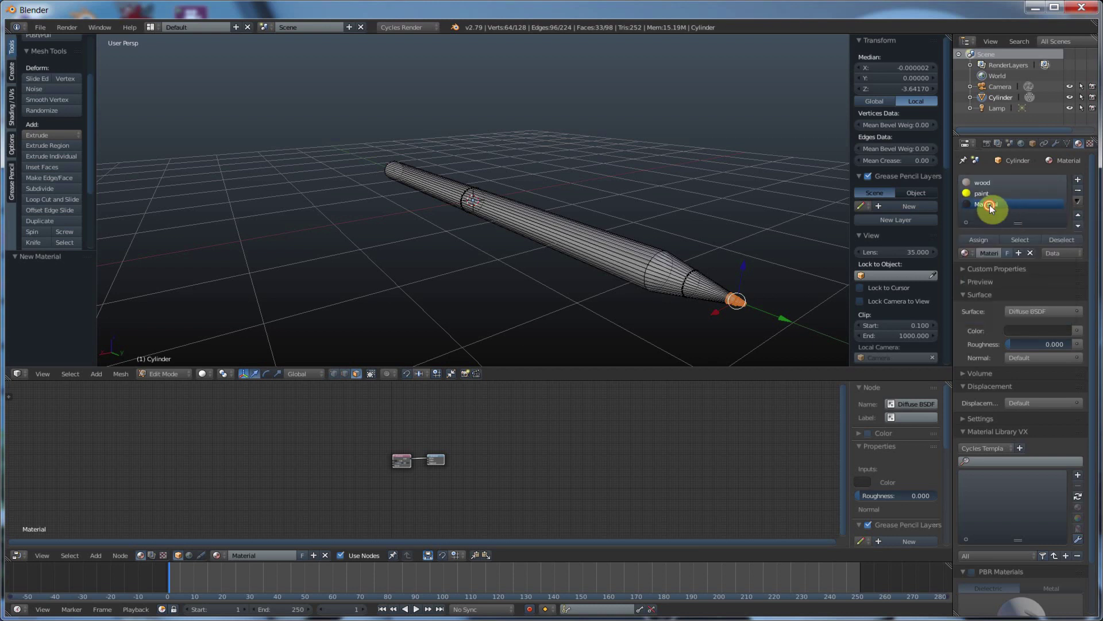
double_click(987, 205)
text(graphite)
key(Return)
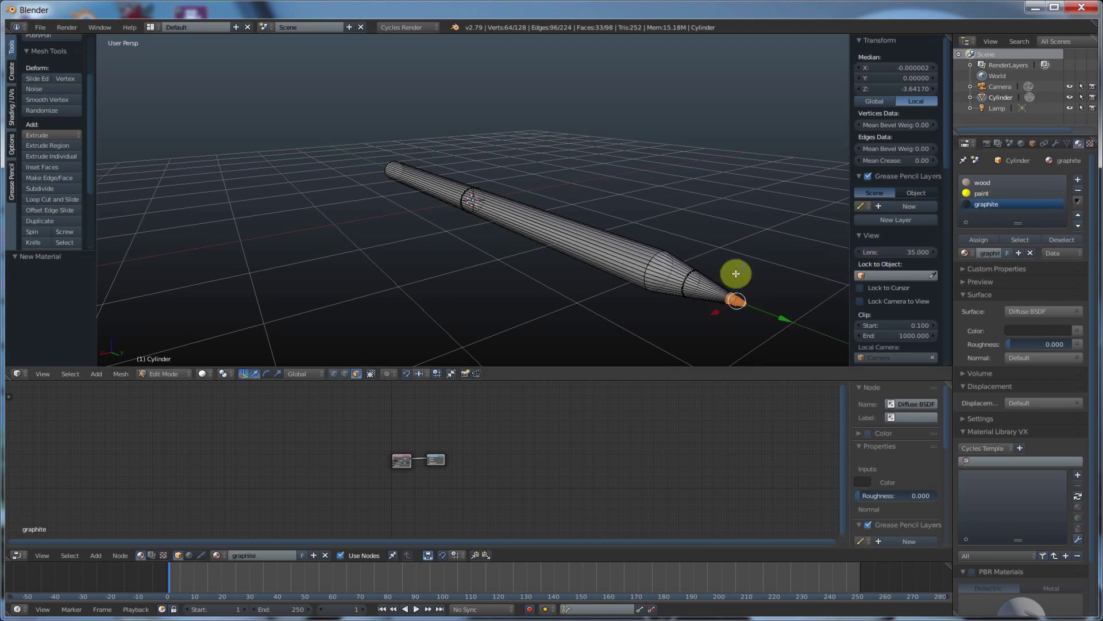
Return to Object Mode, preview the pencil with Material viewport shading, and make the wood slot active
key(Tab)
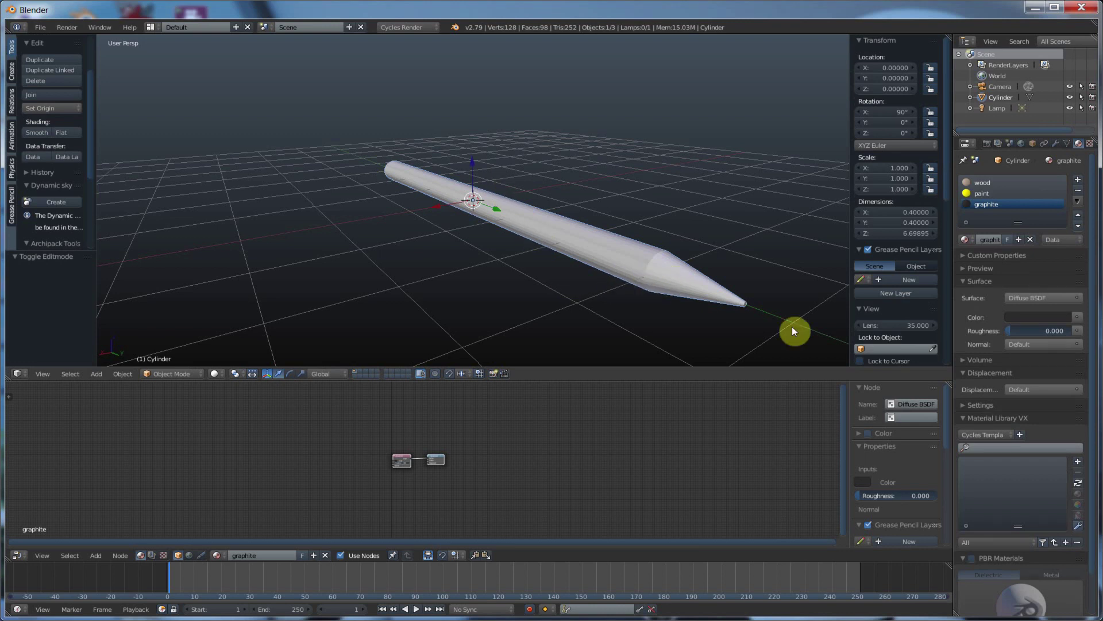
click(214, 374)
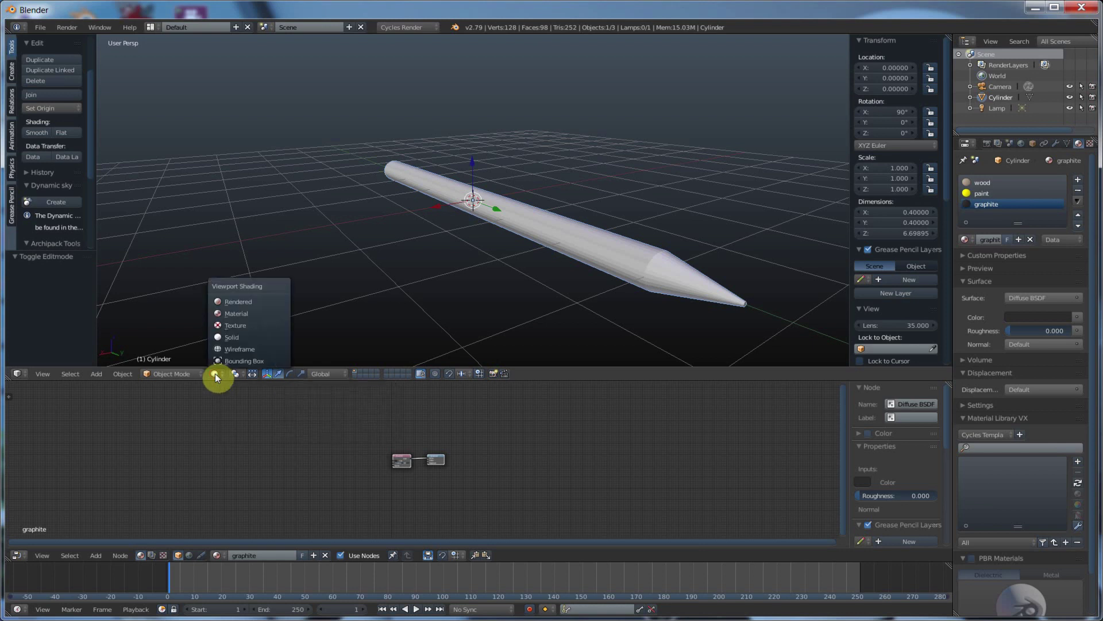
click(240, 313)
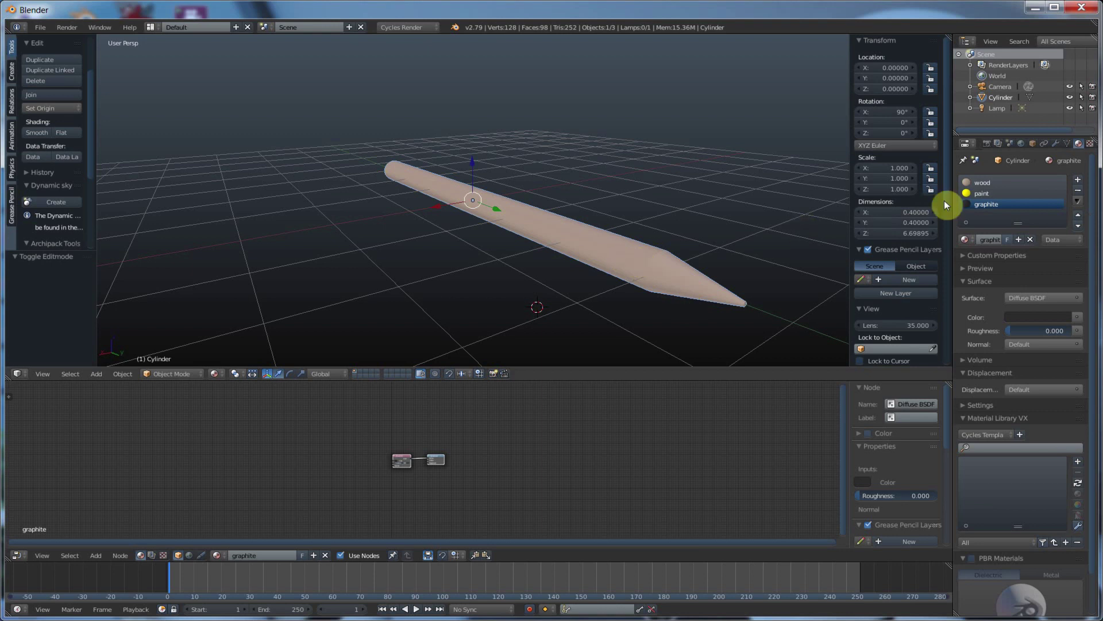
right_click(980, 204)
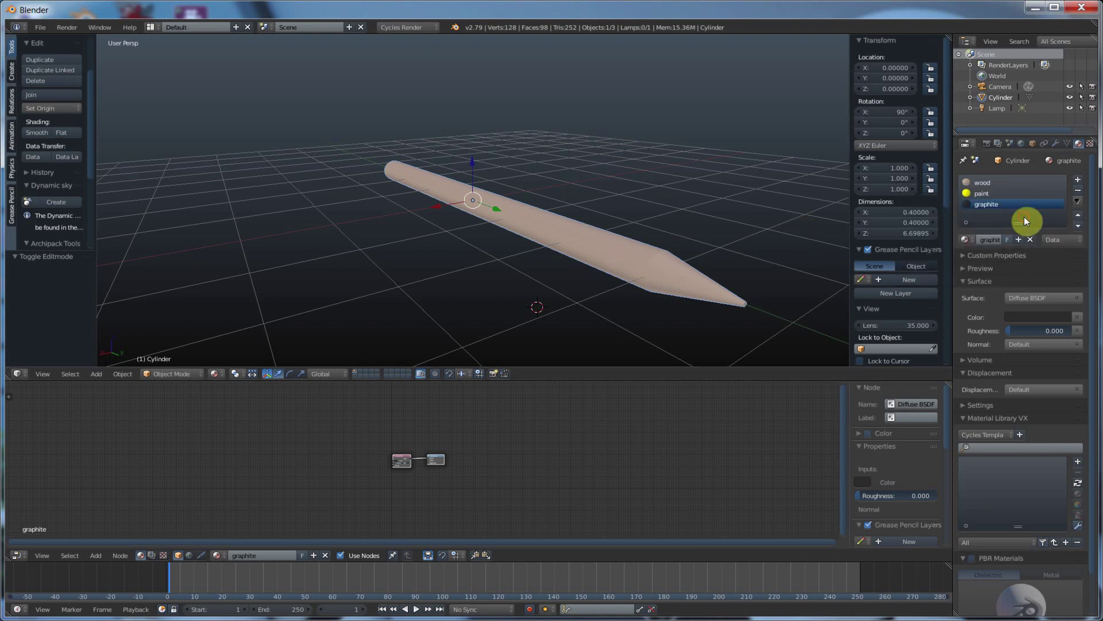
click(985, 183)
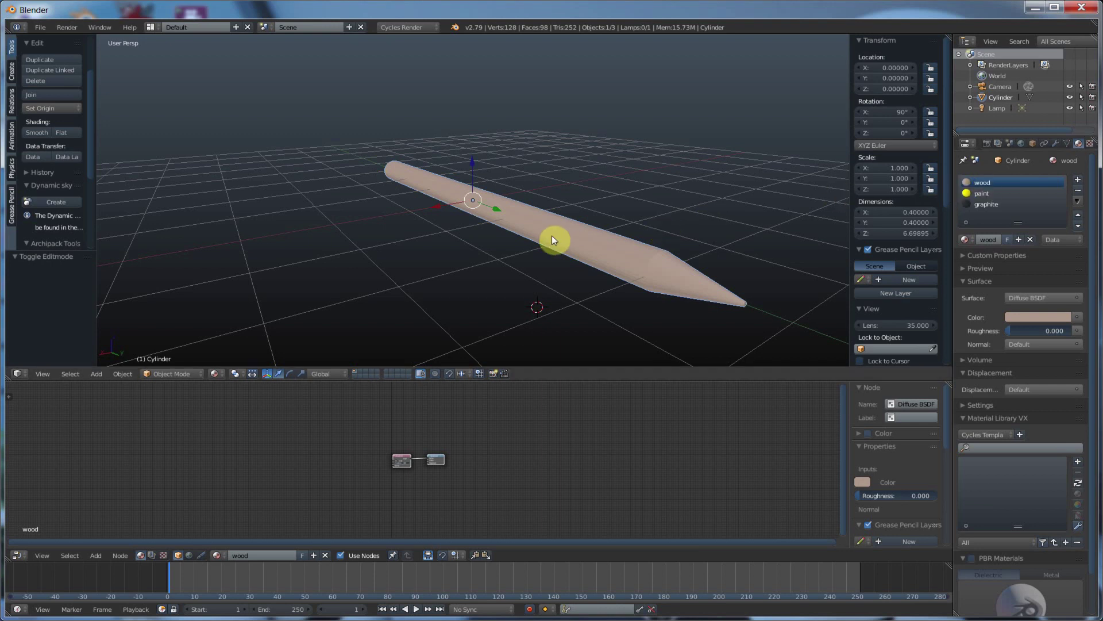
In Edit Mode, assign the graphite material to the selected lead faces at the tip
key(Tab)
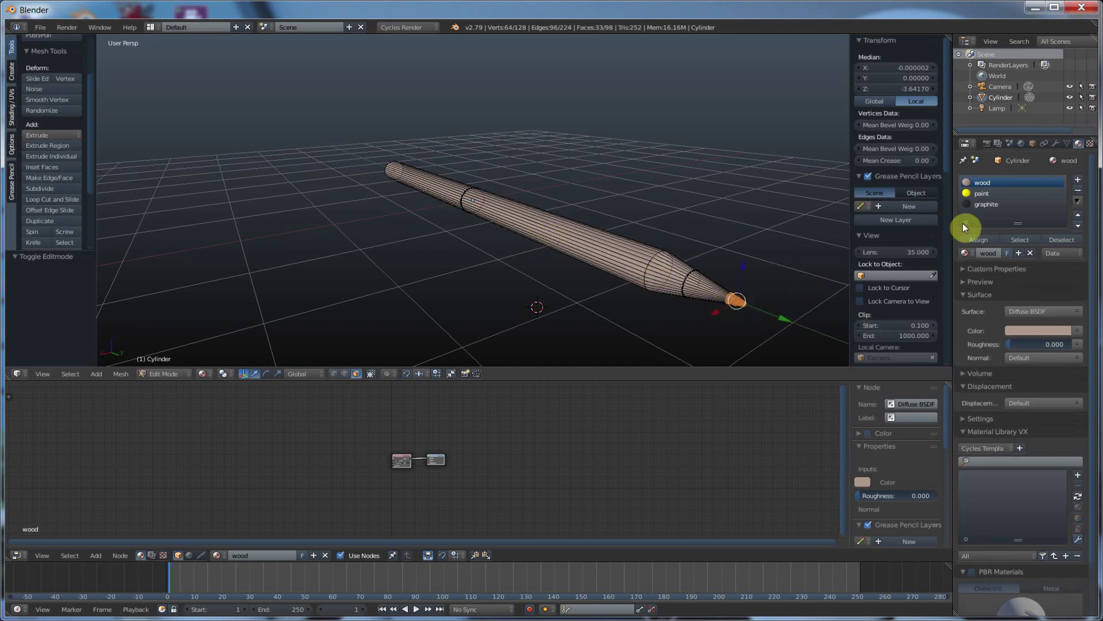
click(992, 204)
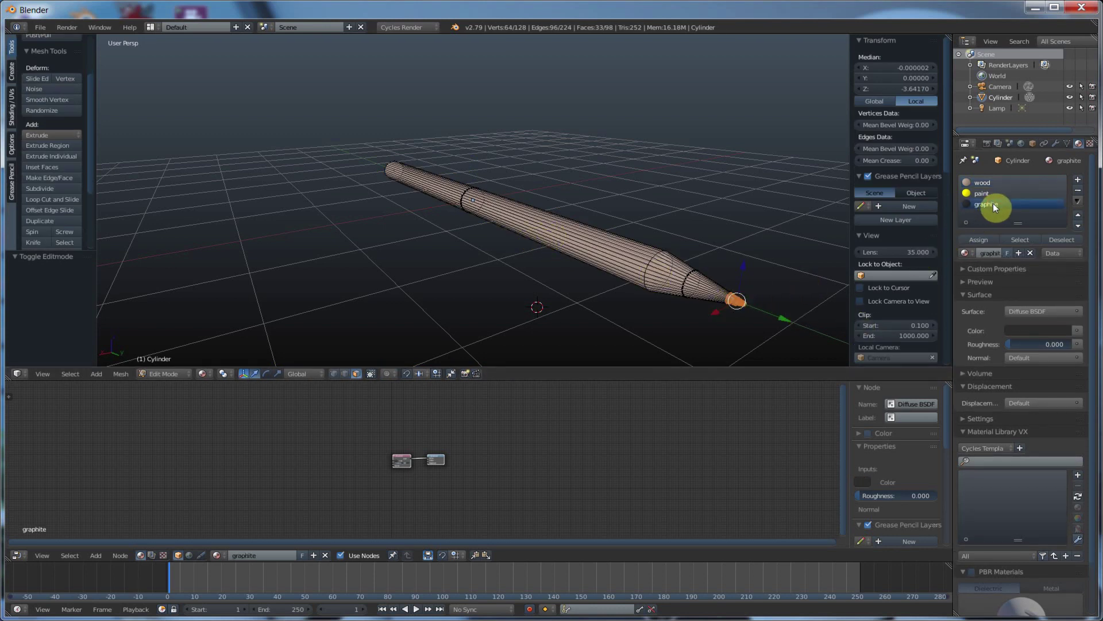
click(981, 243)
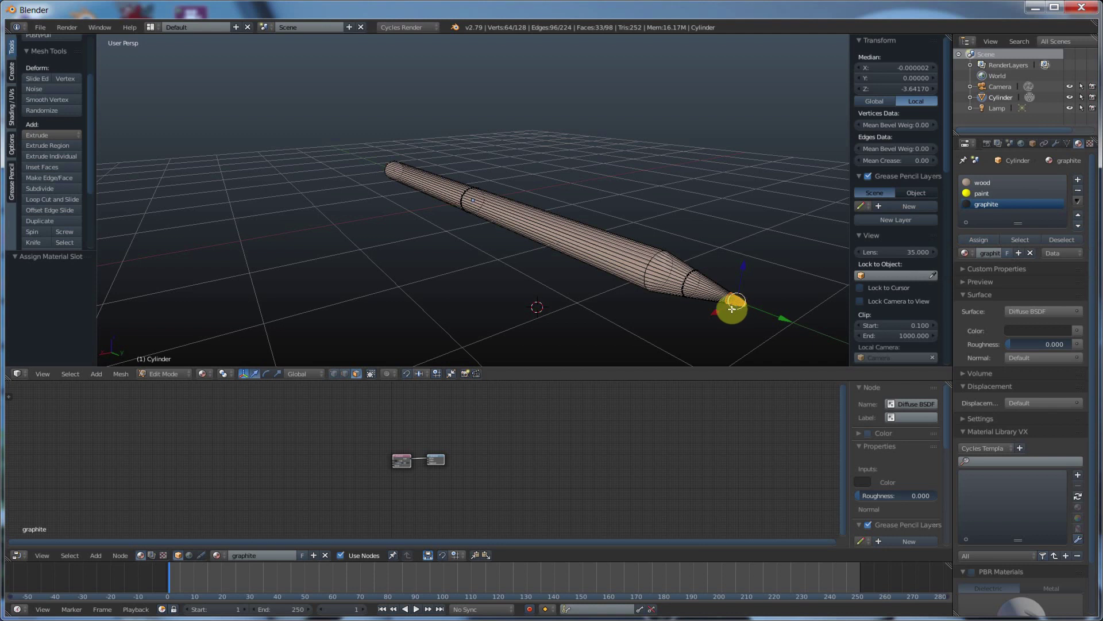
Clear the tip selection, select the linked faces of the pencil's long body, assign the paint material to them, and return to Object Mode
key(Tab)
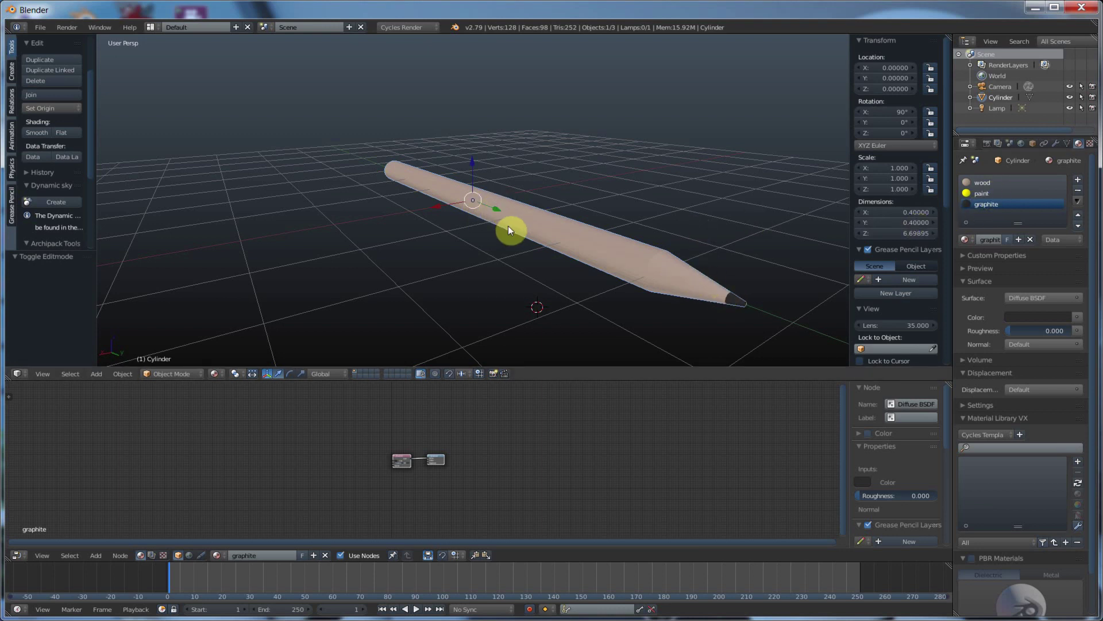
key(Tab)
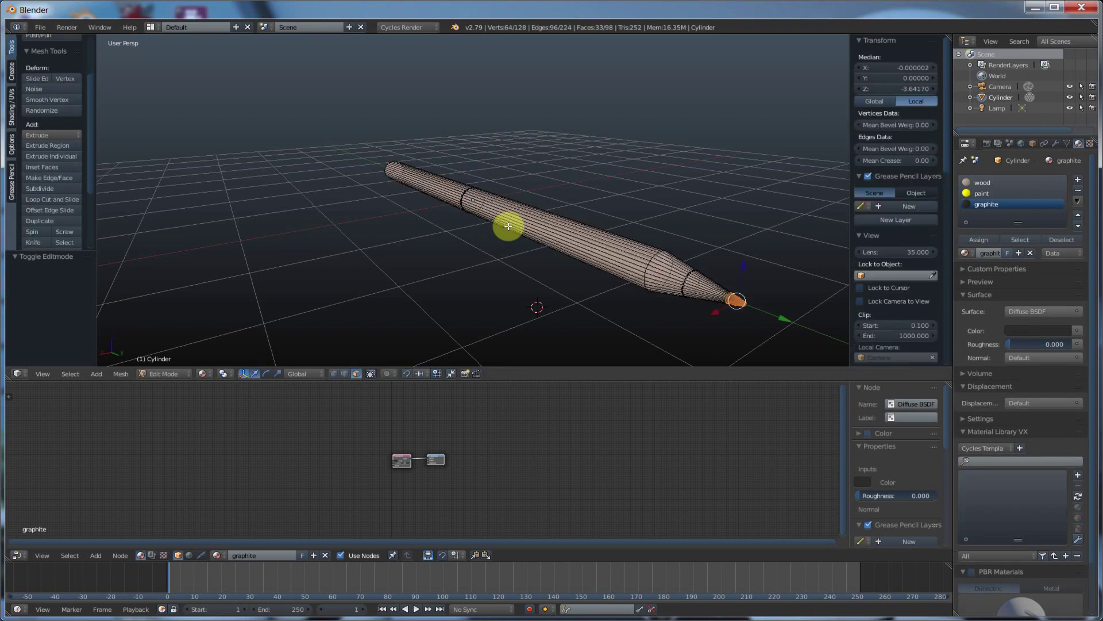
key(a)
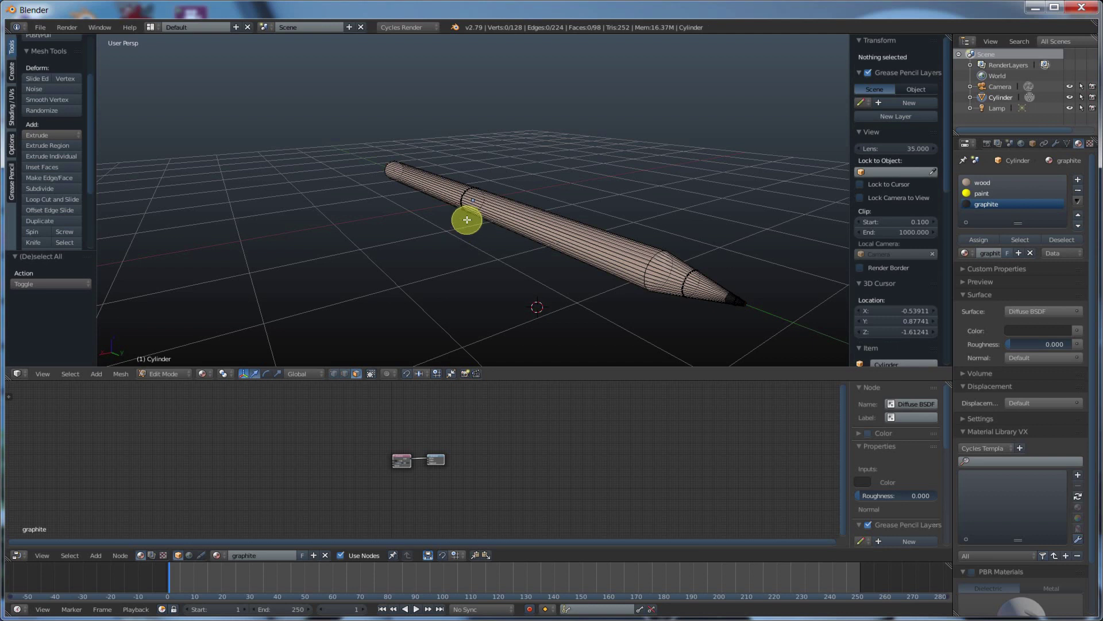
key(l)
key(l)
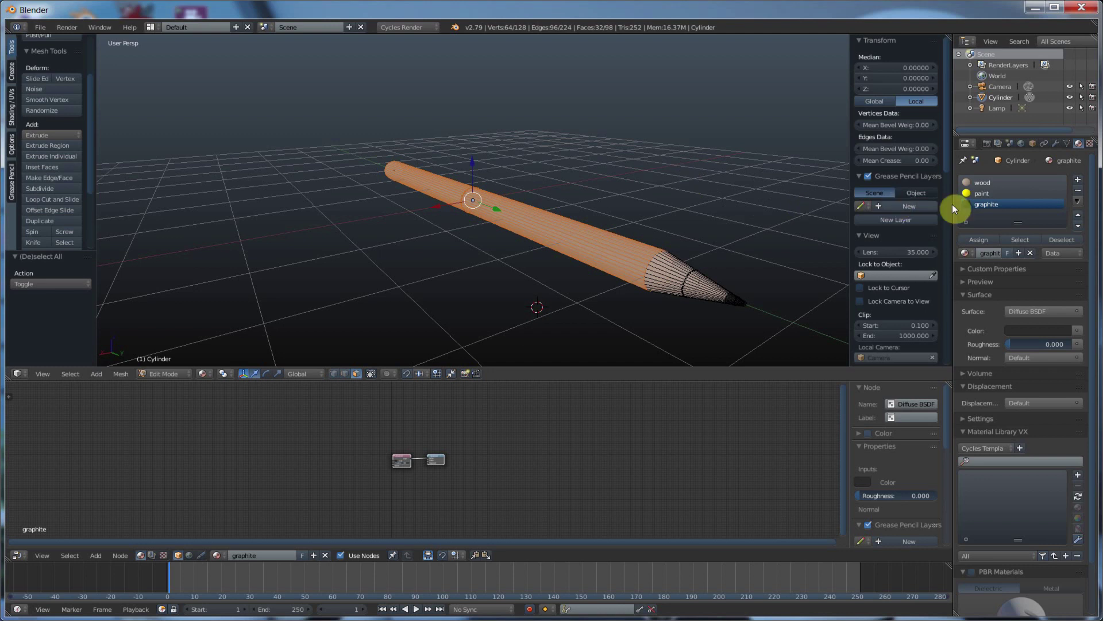
click(980, 193)
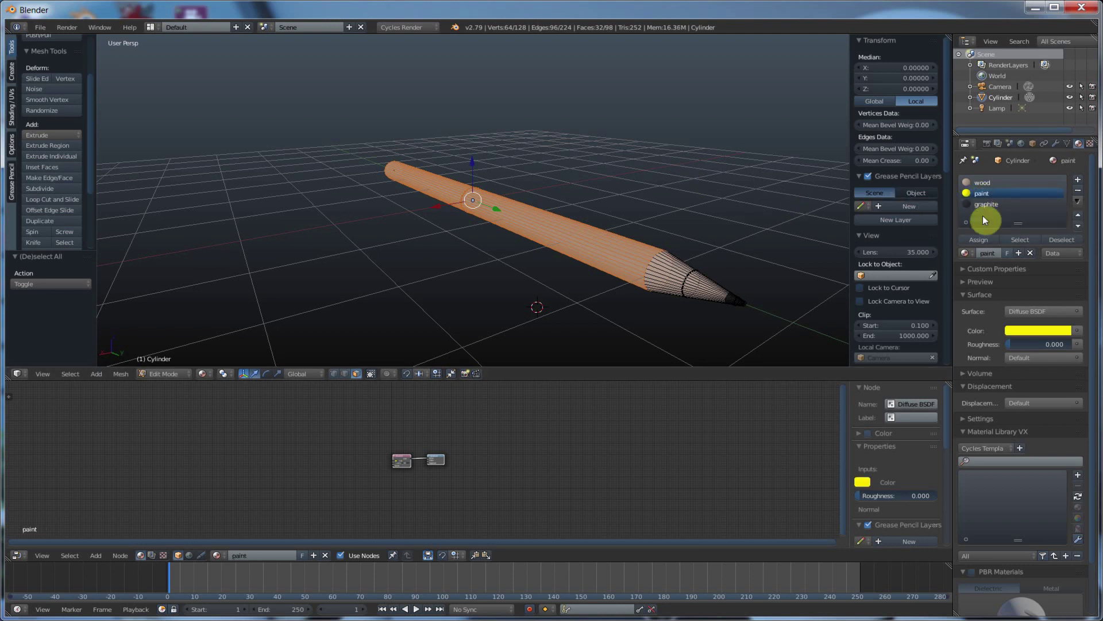
click(983, 239)
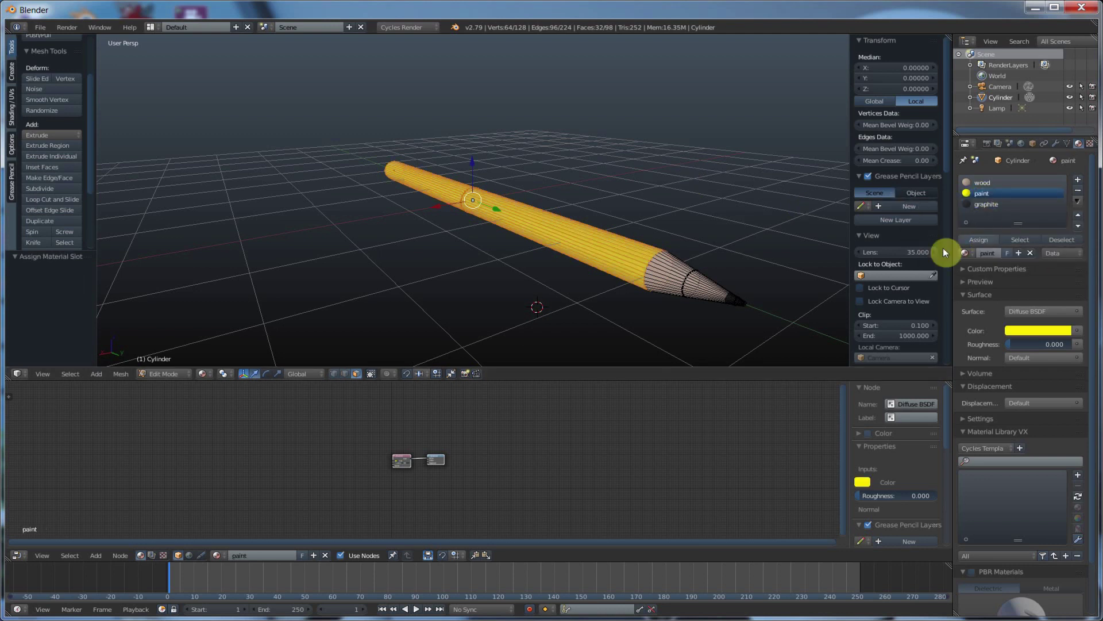
key(Tab)
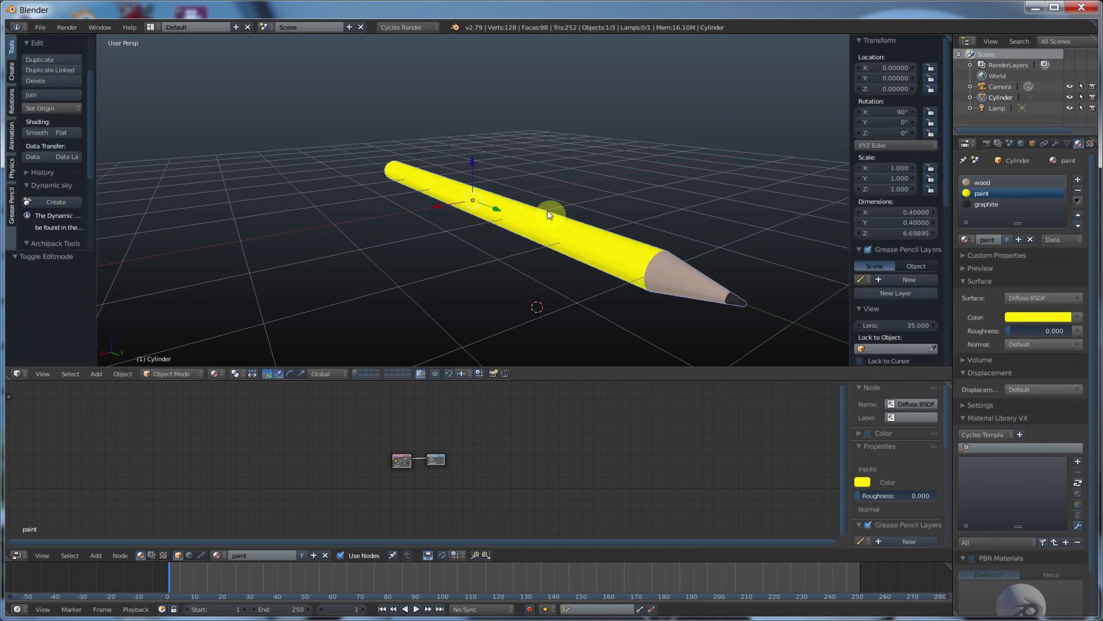
In Edit Mode with vertex selection, move two vertices on the paint-wood border back along Y, the second by about 0.016
mouse_move(429, 256)
middle_down()
mouse_move(524, 239)
mouse_move(425, 256)
middle_up()
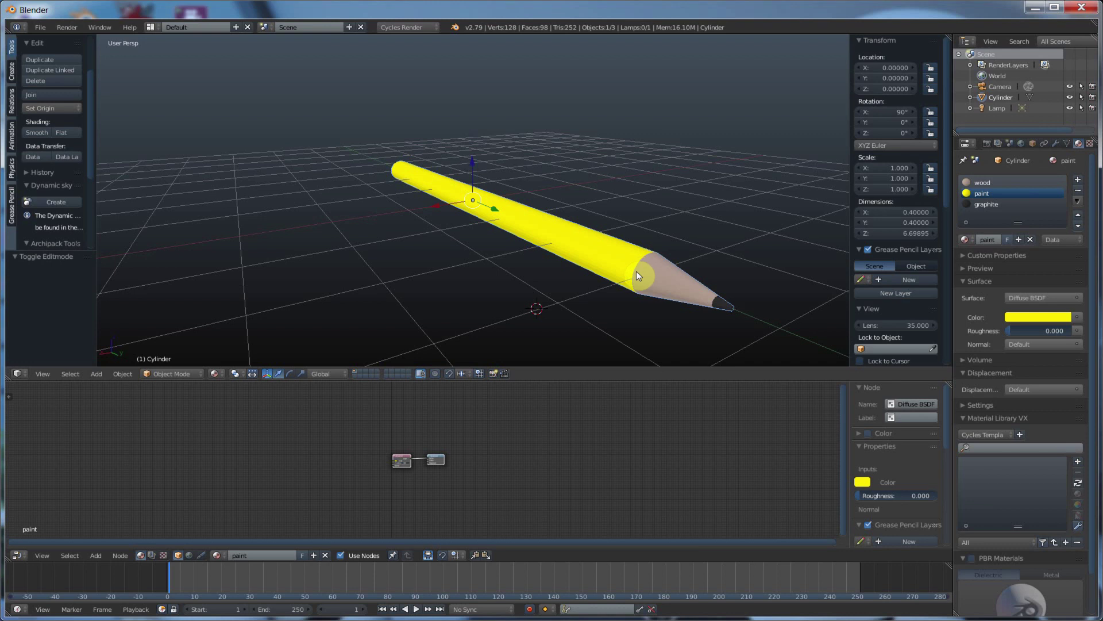
scroll(636, 271, up, 3)
scroll(718, 275, down, 3)
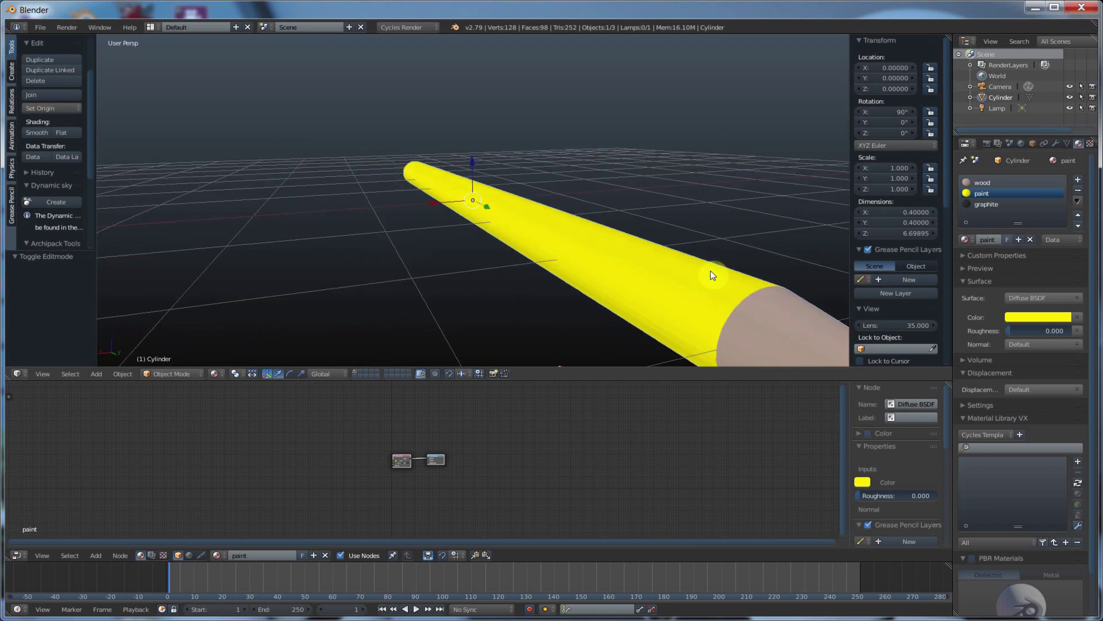
key(Tab)
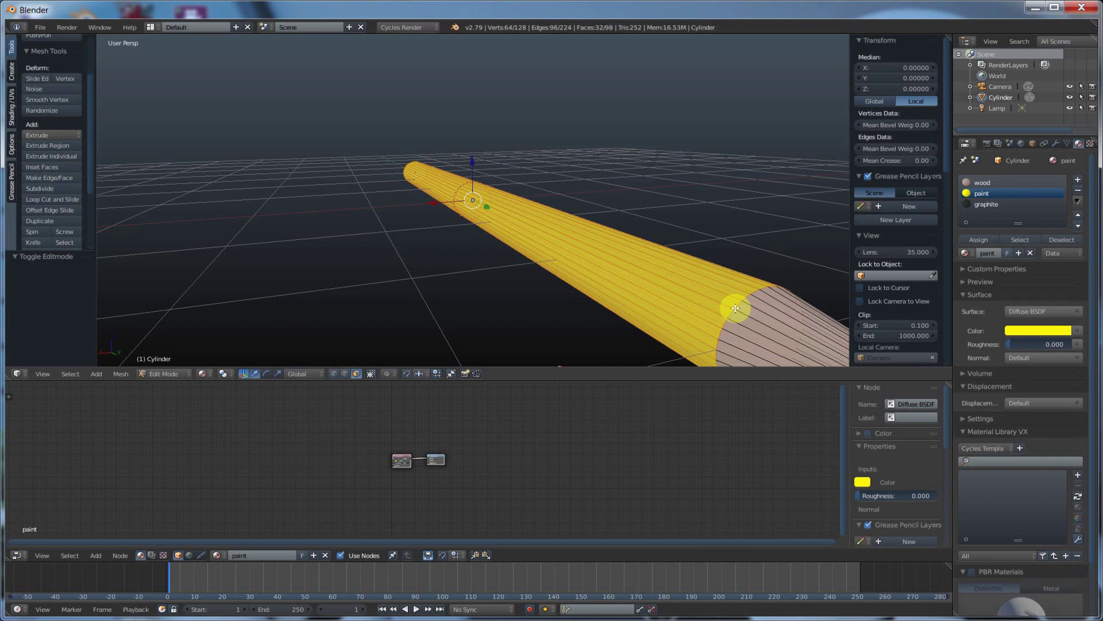
key(ctrl+Tab)
click(712, 287)
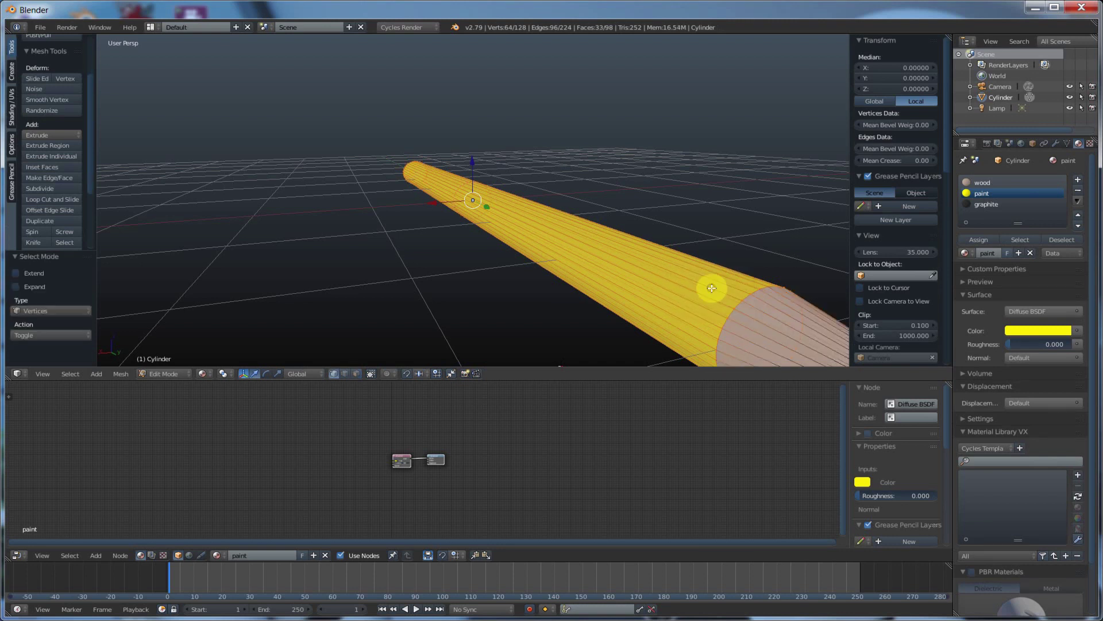
right_click(728, 319)
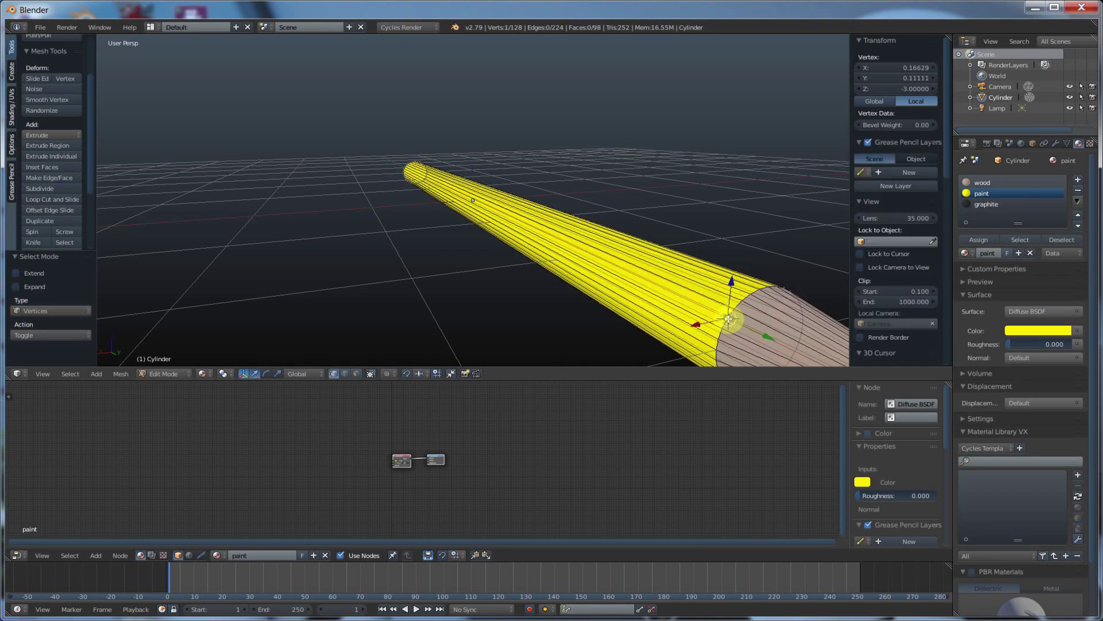
key(g)
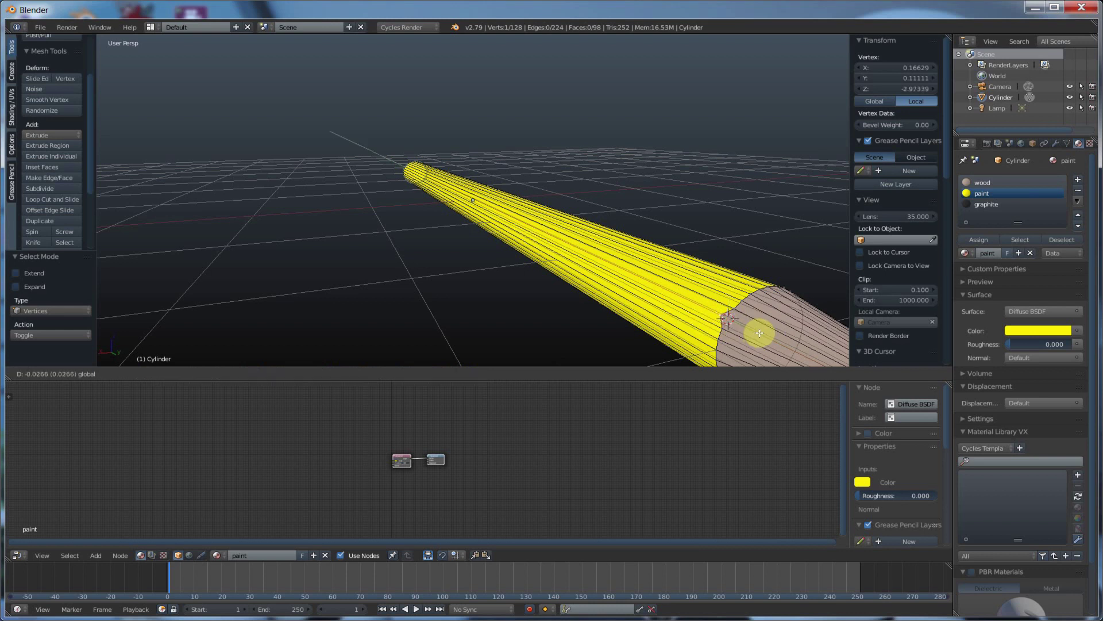
drag(760, 333, 770, 305)
right_click(751, 295)
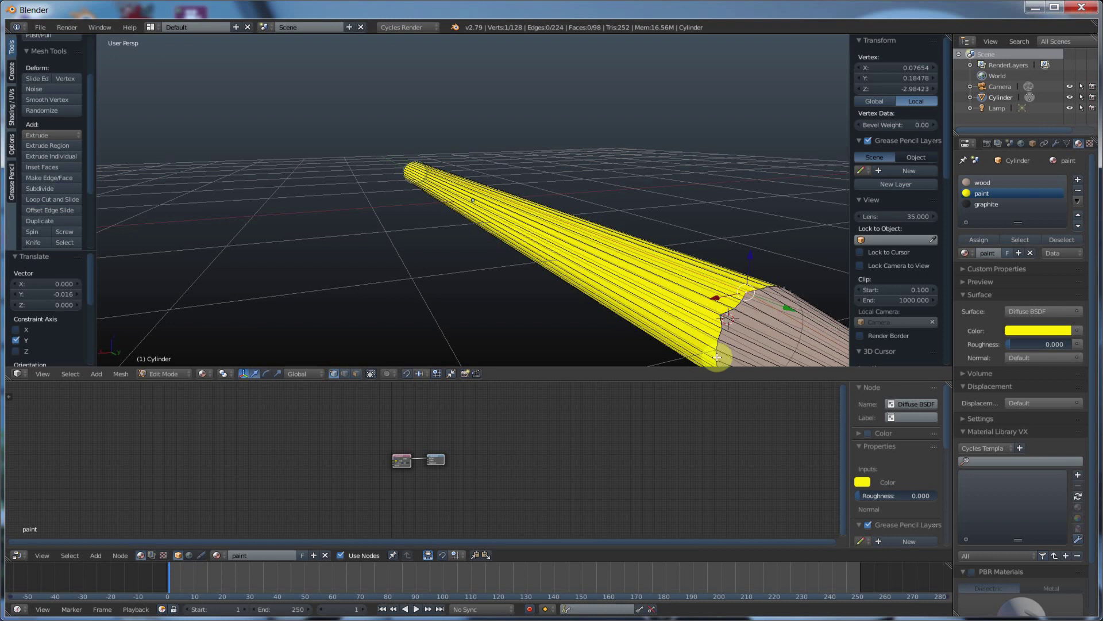
Move four more vertices of the paint-wood border back along Y by about 0.040, 0.029, 0.019 and 0.011 to roughen the edge
right_click(716, 360)
scroll(734, 344, down, 2)
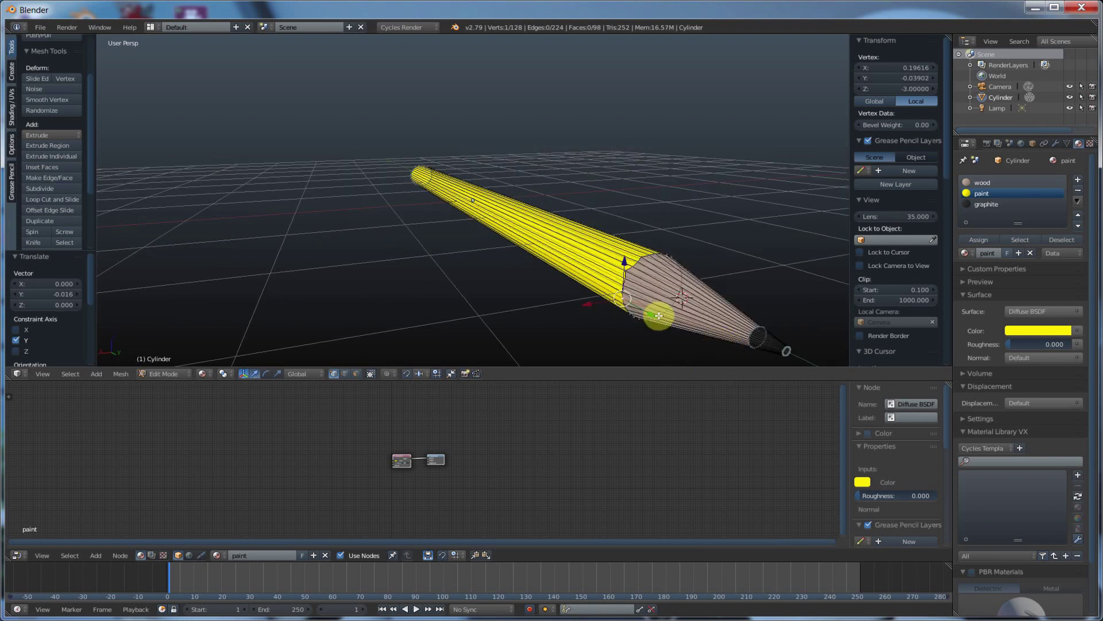
drag(648, 314, 645, 311)
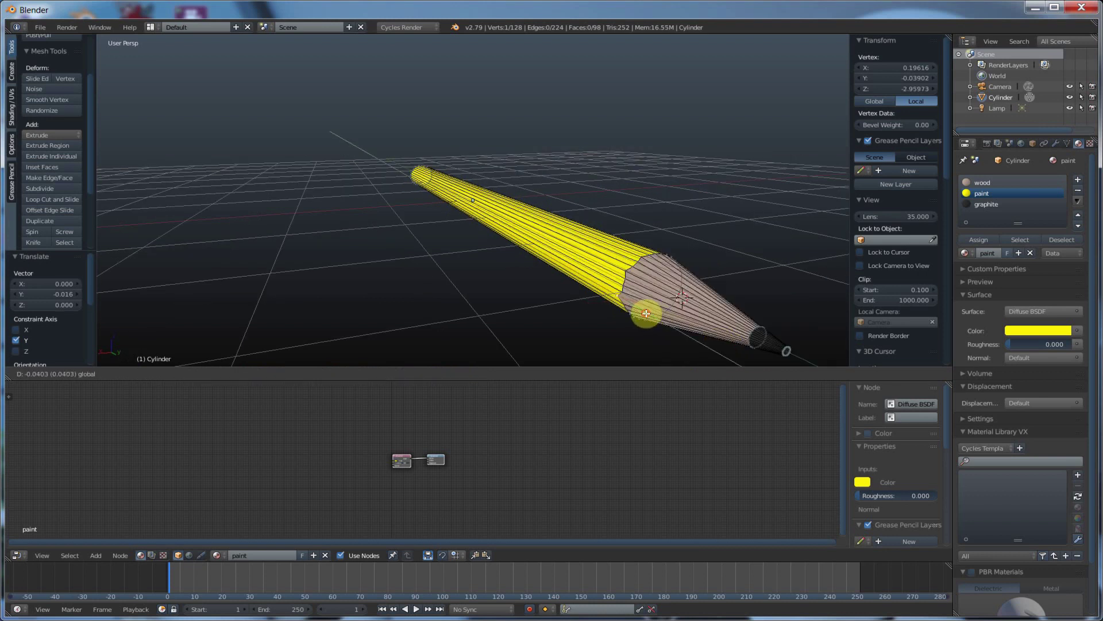
right_click(656, 249)
drag(687, 266, 676, 265)
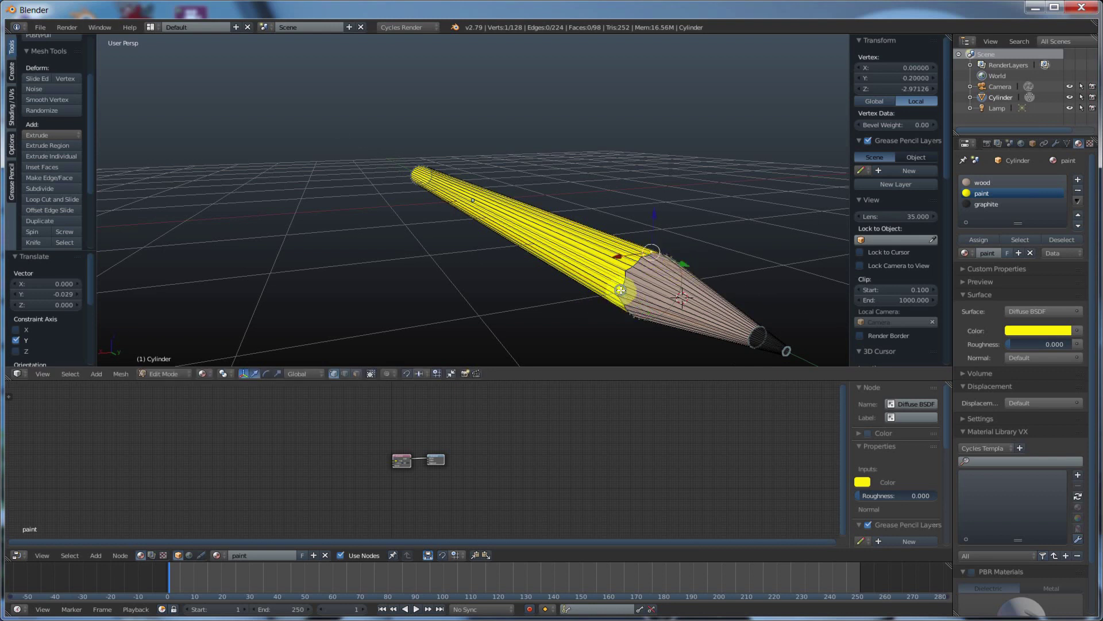
right_click(620, 291)
drag(635, 301, 645, 304)
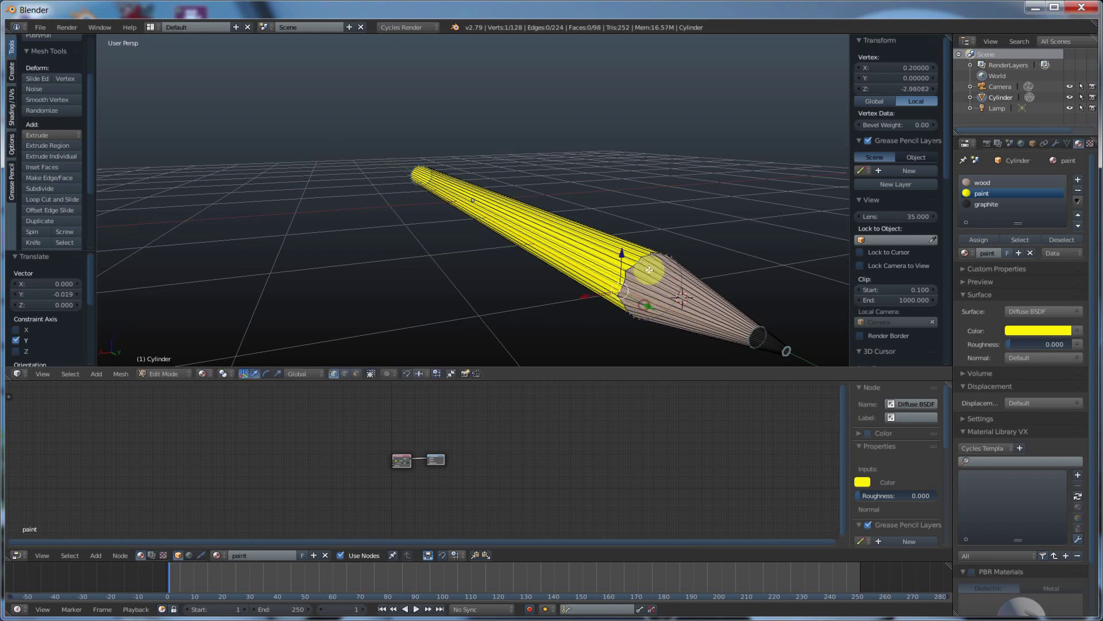
right_click(637, 262)
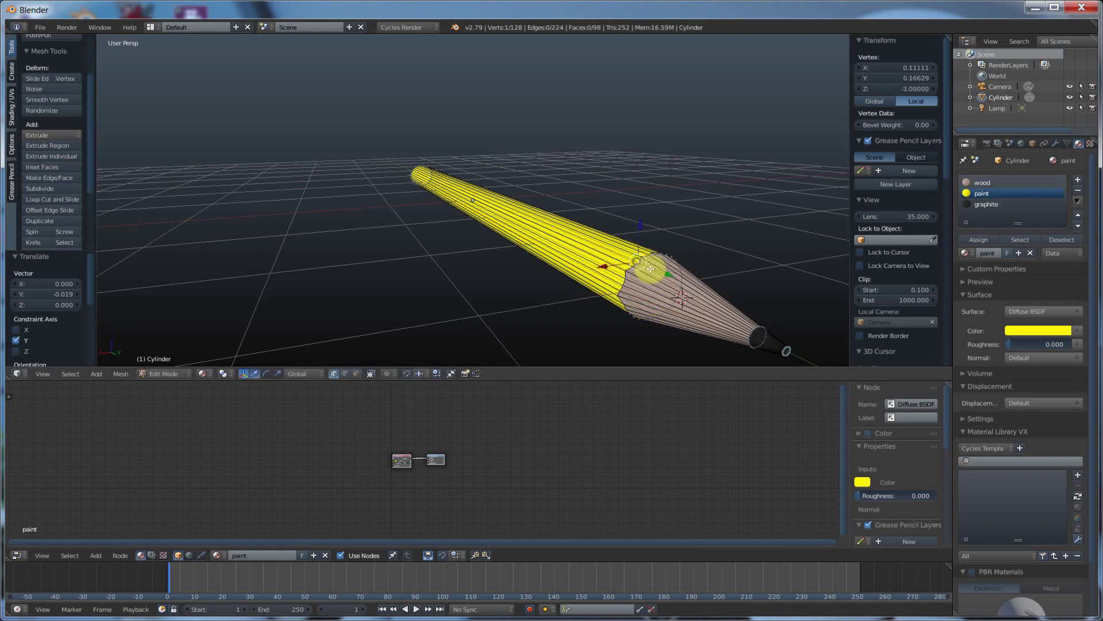
drag(658, 271, 658, 268)
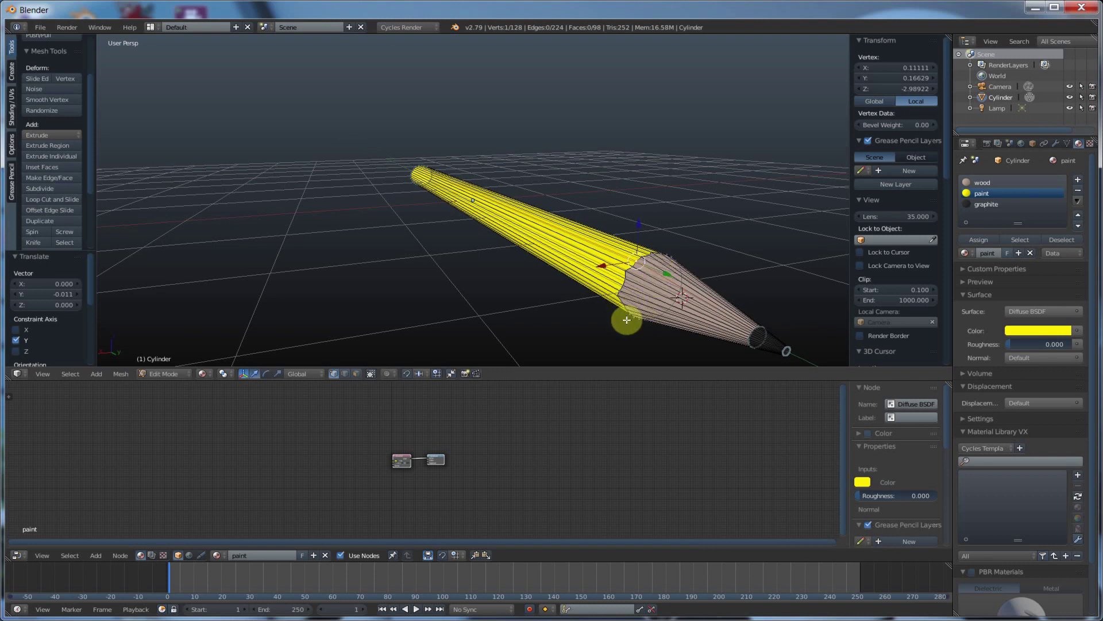
Move a lower border vertex back along Y by about 0.018 and the most recessed side vertex toward the tip by about 0.008
middle_drag(633, 320, 677, 214)
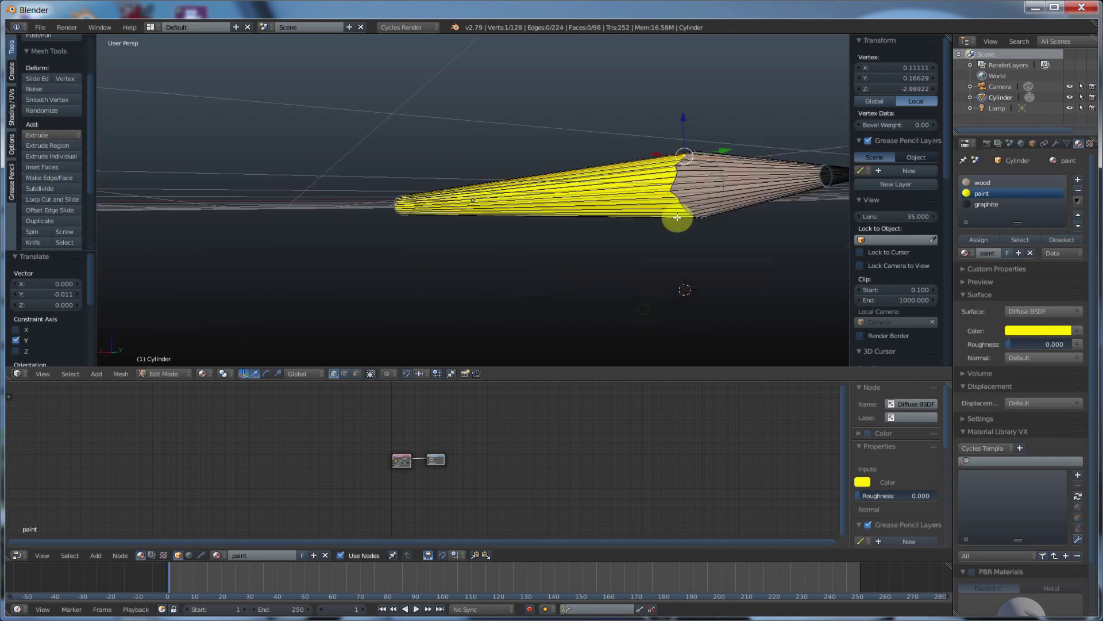
right_click(688, 212)
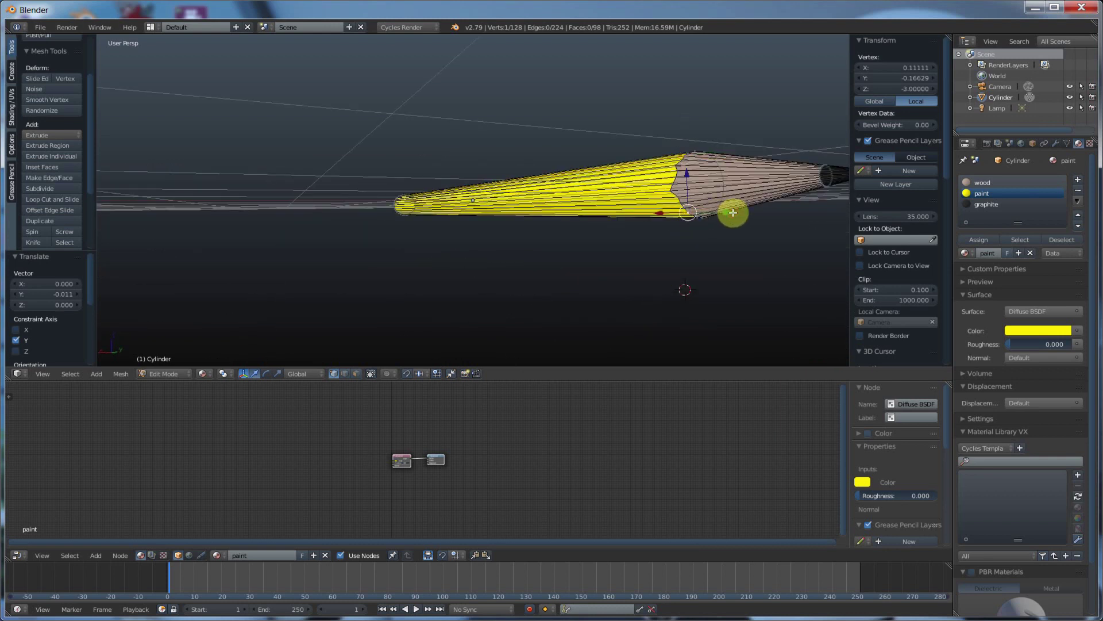
key(g)
key(z)
click(731, 213)
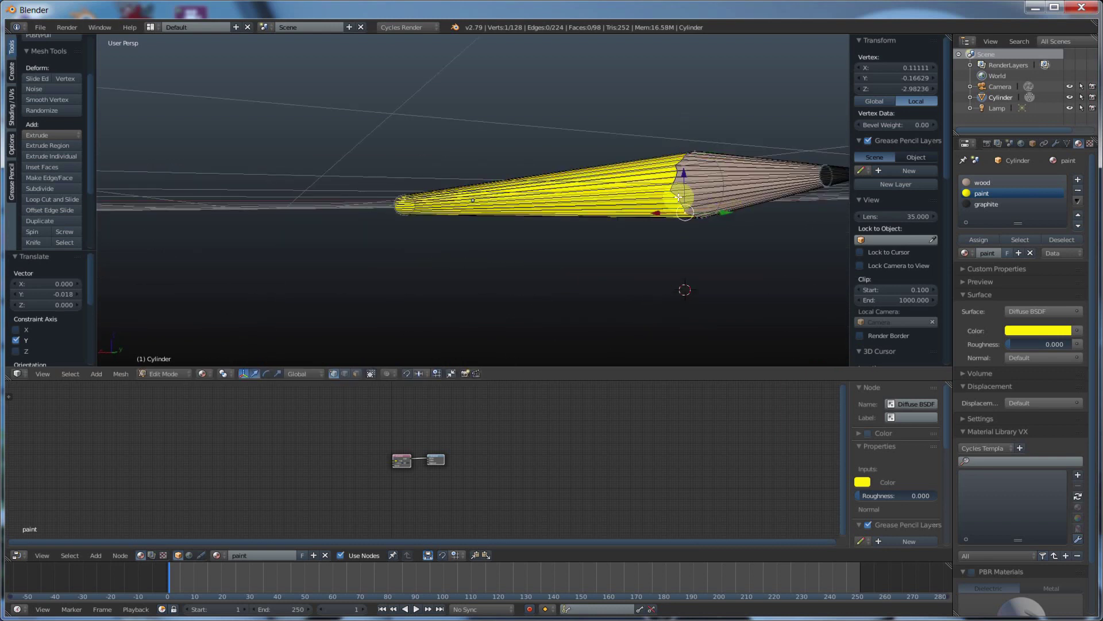
right_click(669, 191)
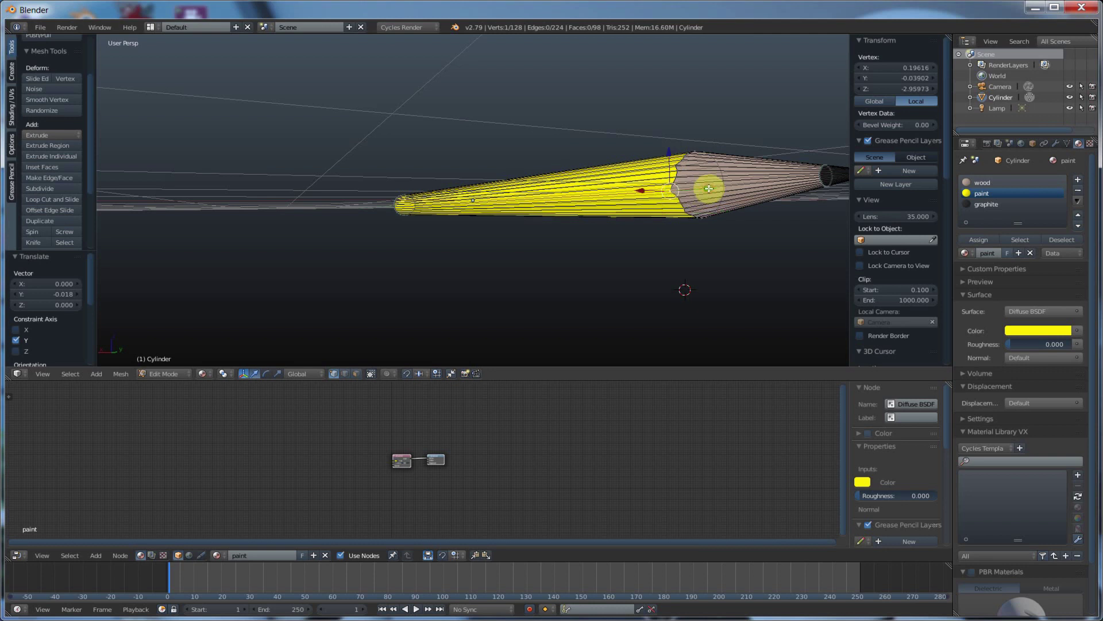
key(g)
key(z)
click(706, 196)
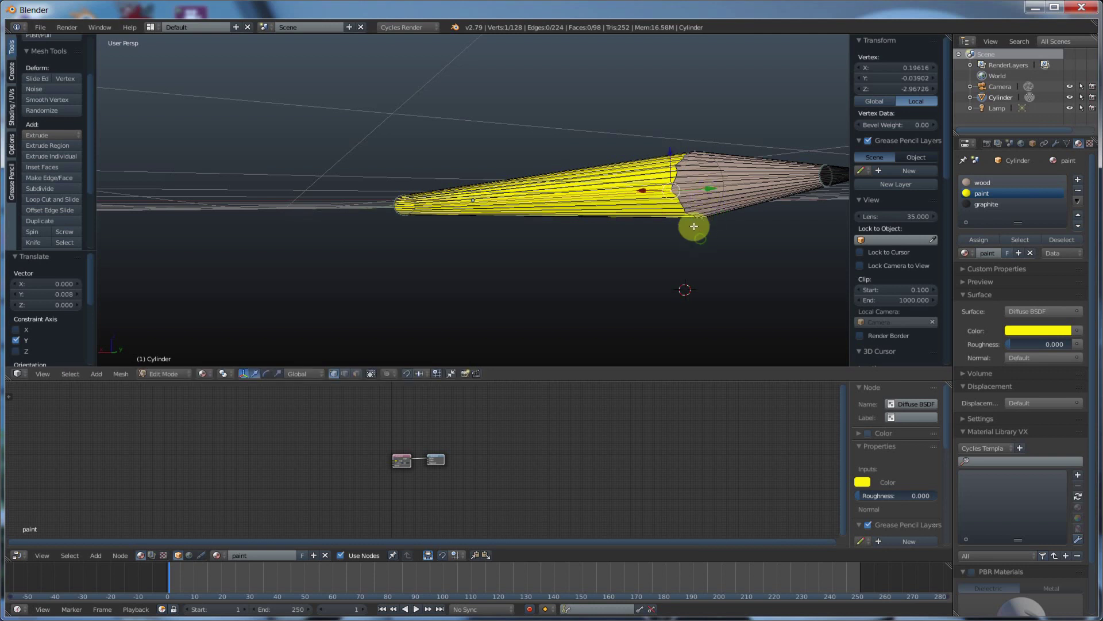
Move a vertex on the underside of the paint-wood border back along Y by about 0.020, and return to Object Mode
middle_drag(694, 230, 662, 131)
right_click(644, 111)
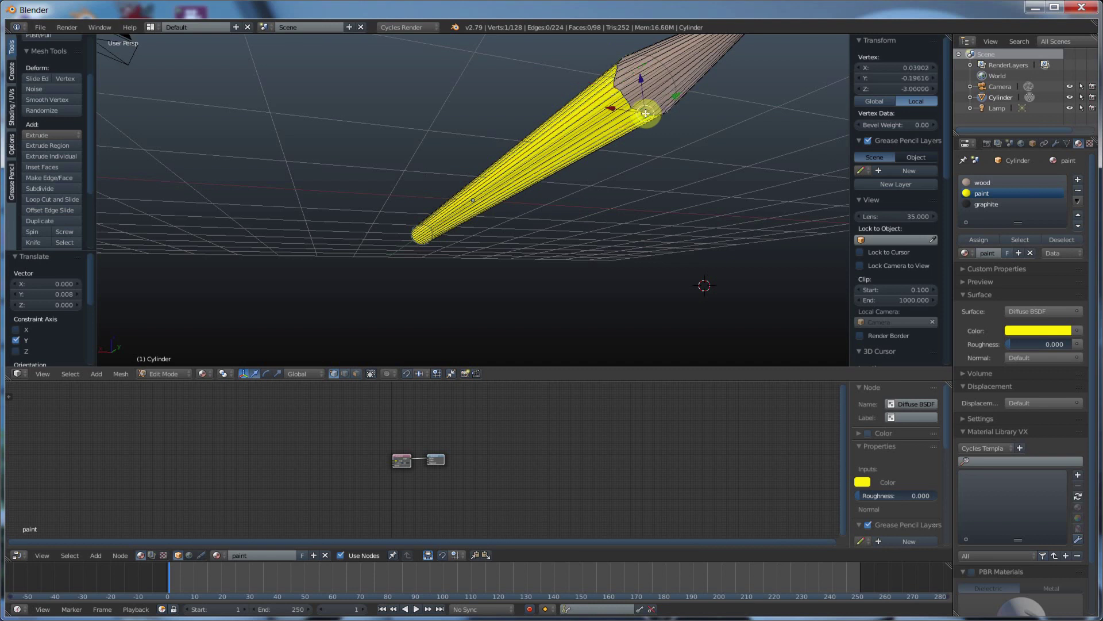
key(g)
key(z)
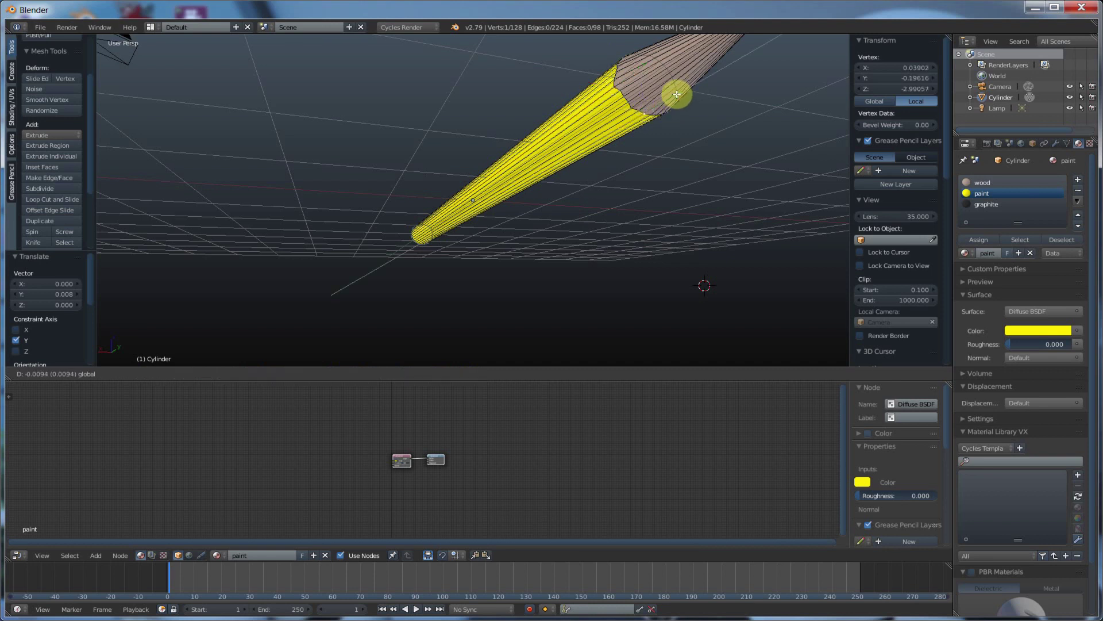
click(675, 97)
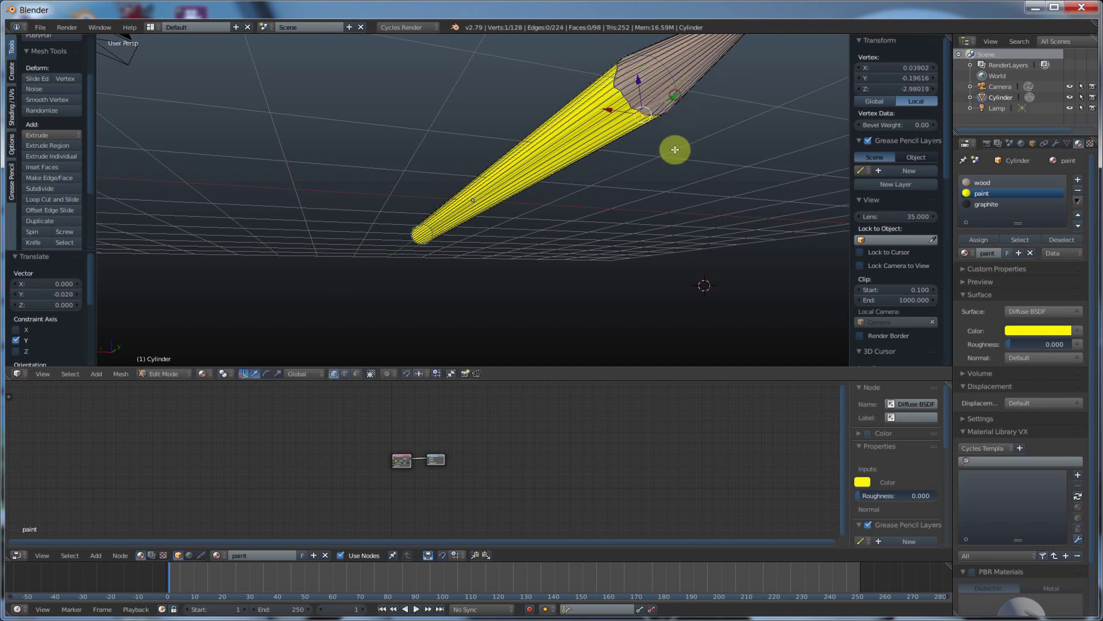
middle_drag(665, 152, 672, 194)
key(Tab)
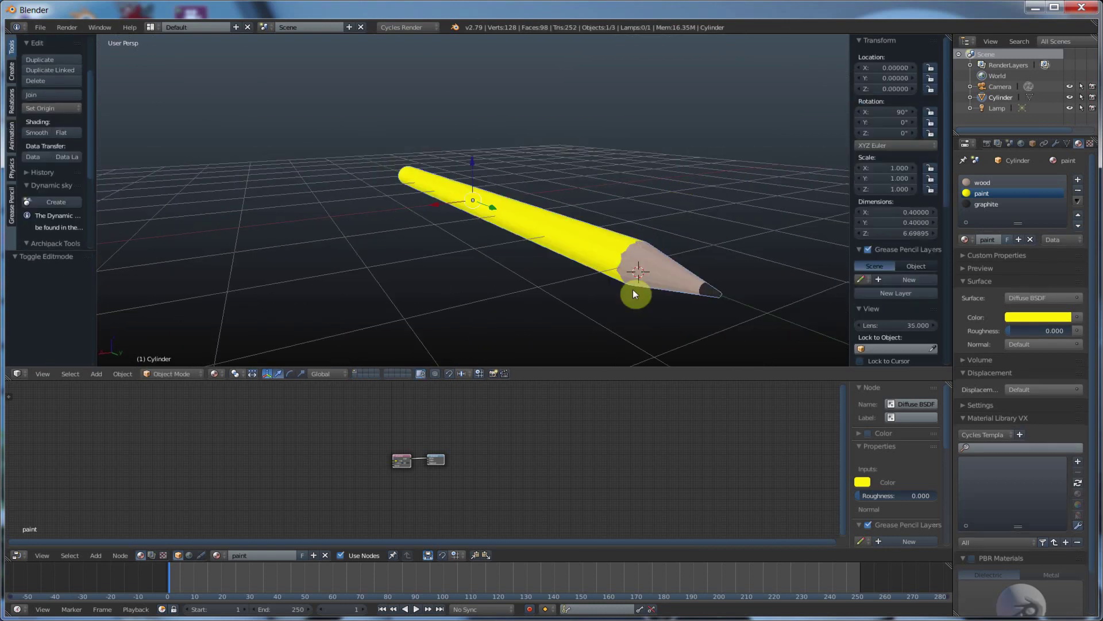
In Edit Mode, switch to face selection and select the flat round face at the pencil's blunt end
mouse_move(584, 272)
middle_down()
mouse_move(676, 269)
mouse_move(598, 272)
mouse_move(665, 285)
mouse_move(790, 268)
mouse_move(409, 264)
middle_up()
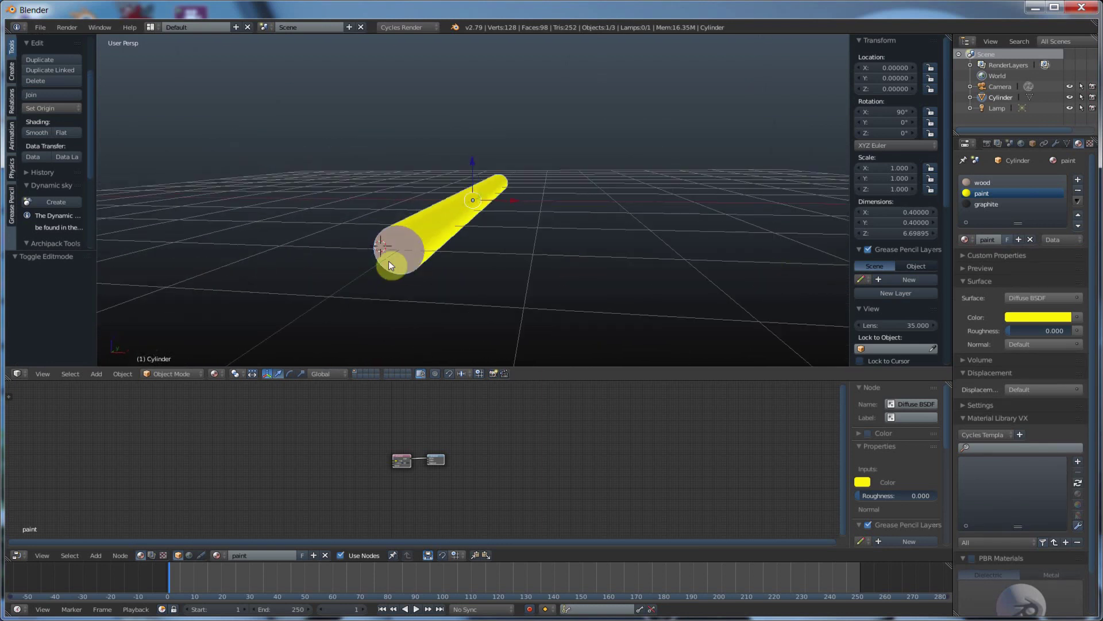
scroll(391, 260, up, 2)
scroll(360, 280, up, 1)
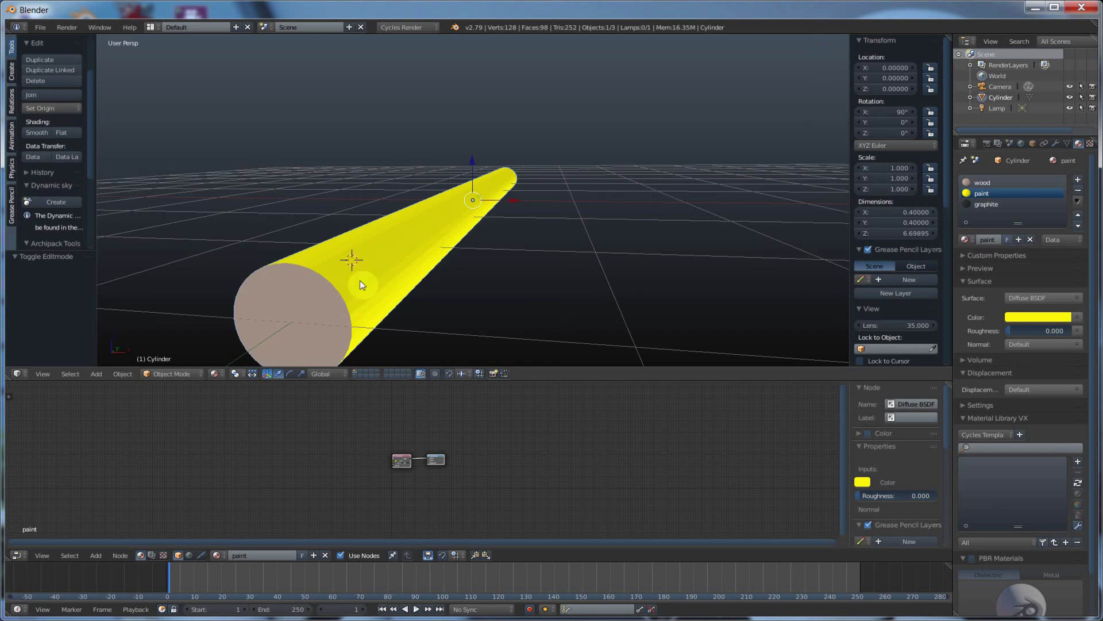
middle_drag(330, 292, 336, 285)
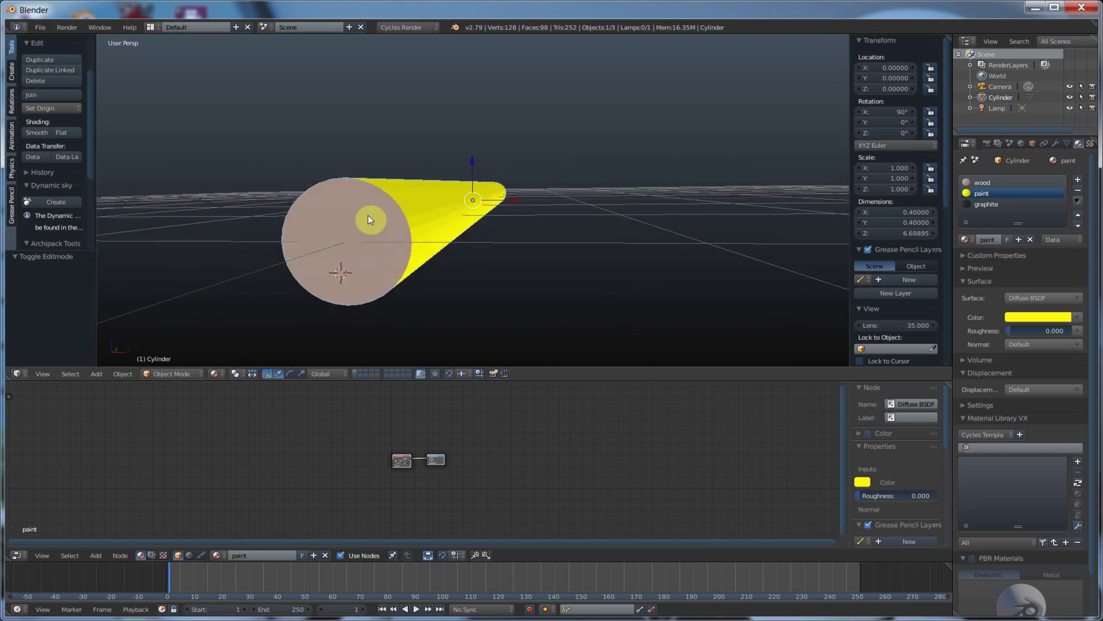
key(Tab)
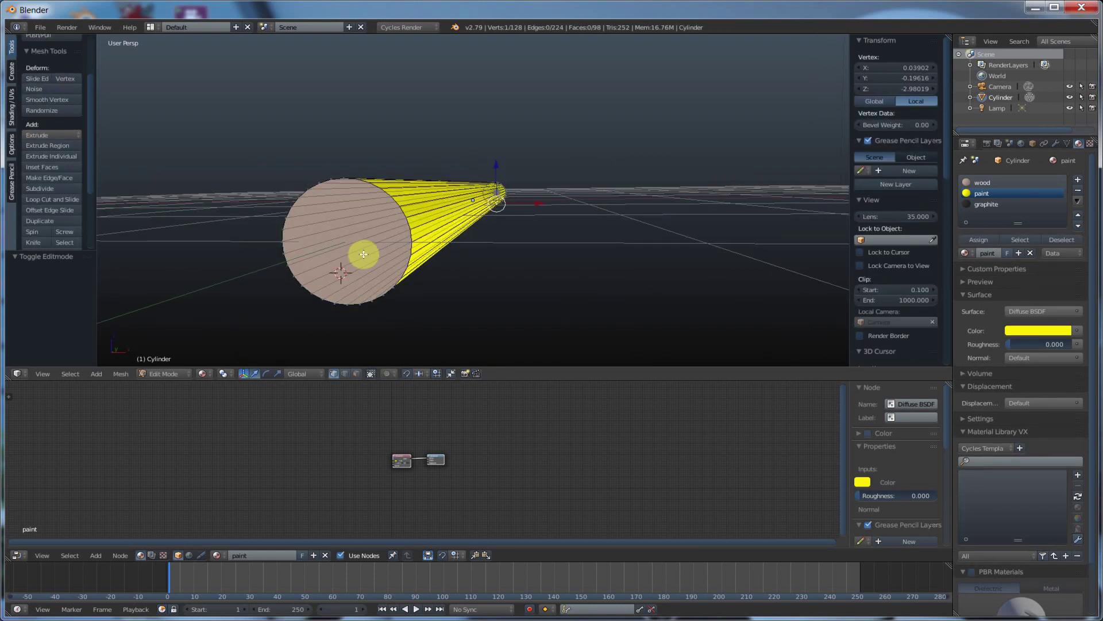
key(ctrl+Tab)
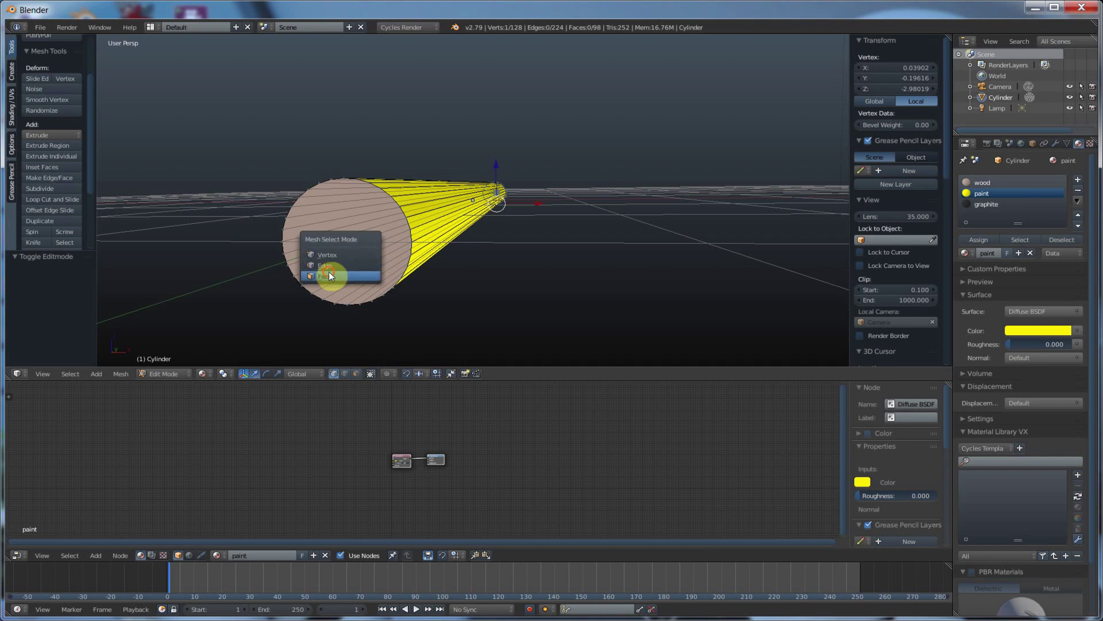
click(328, 271)
right_click(345, 241)
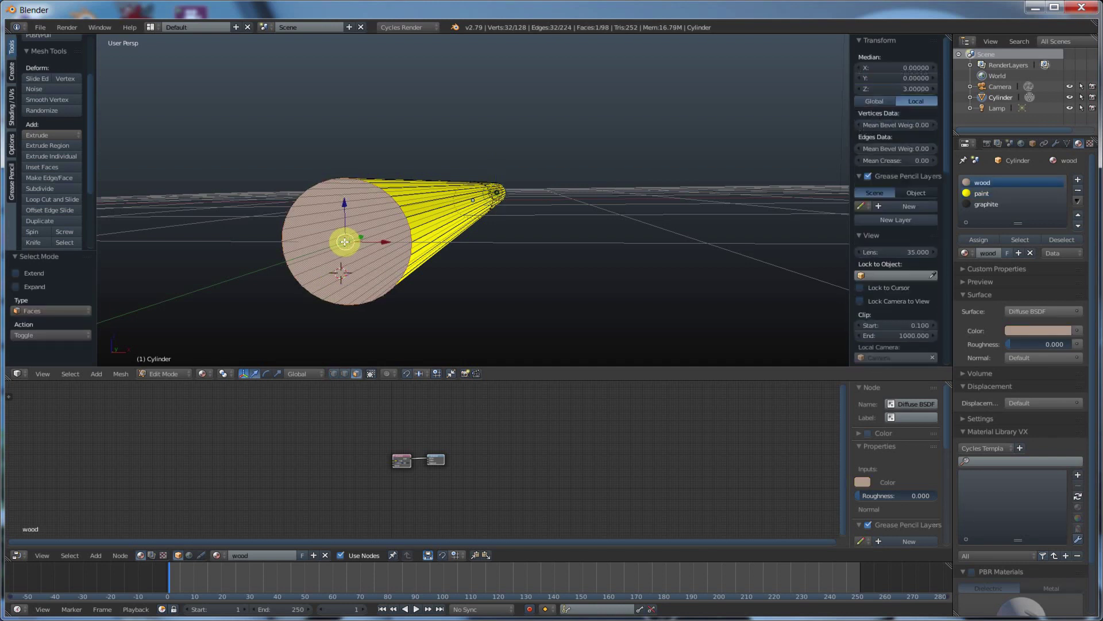
Extrude the pencil's blunt end face outward by about 0.011 and scale the new face down to about 0.307
click(44, 147)
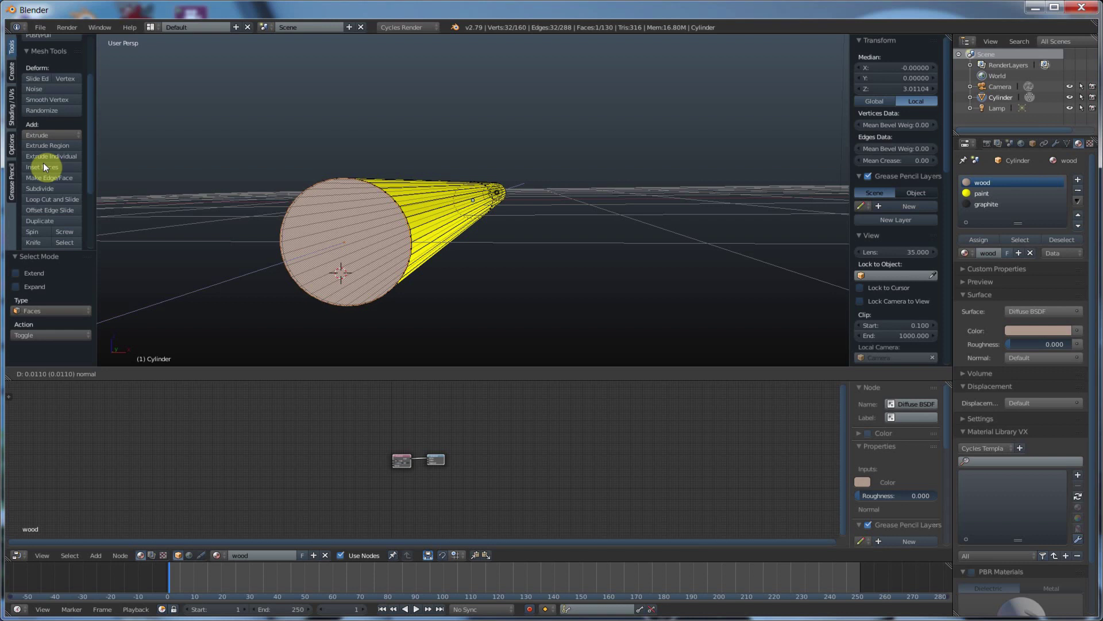
click(43, 164)
scroll(56, 148, up, 3)
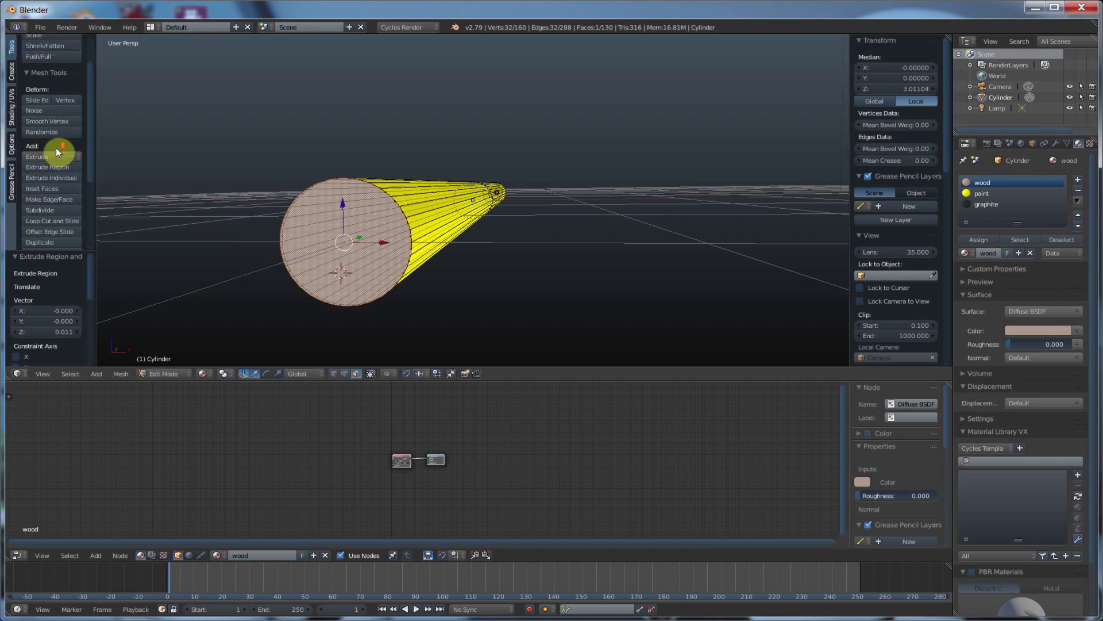
click(50, 78)
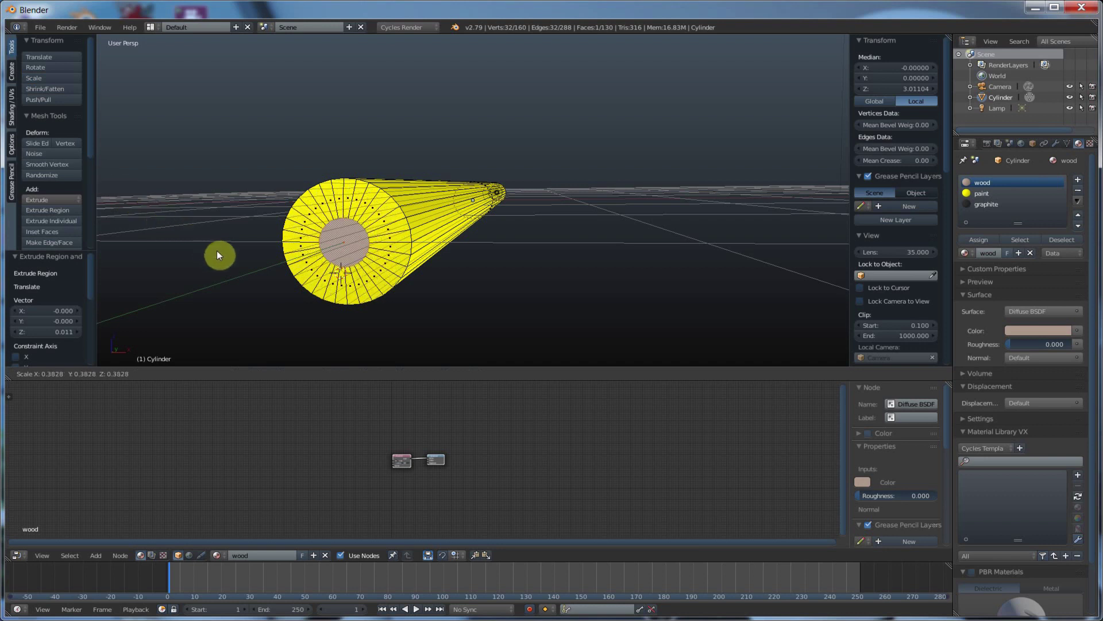
click(243, 267)
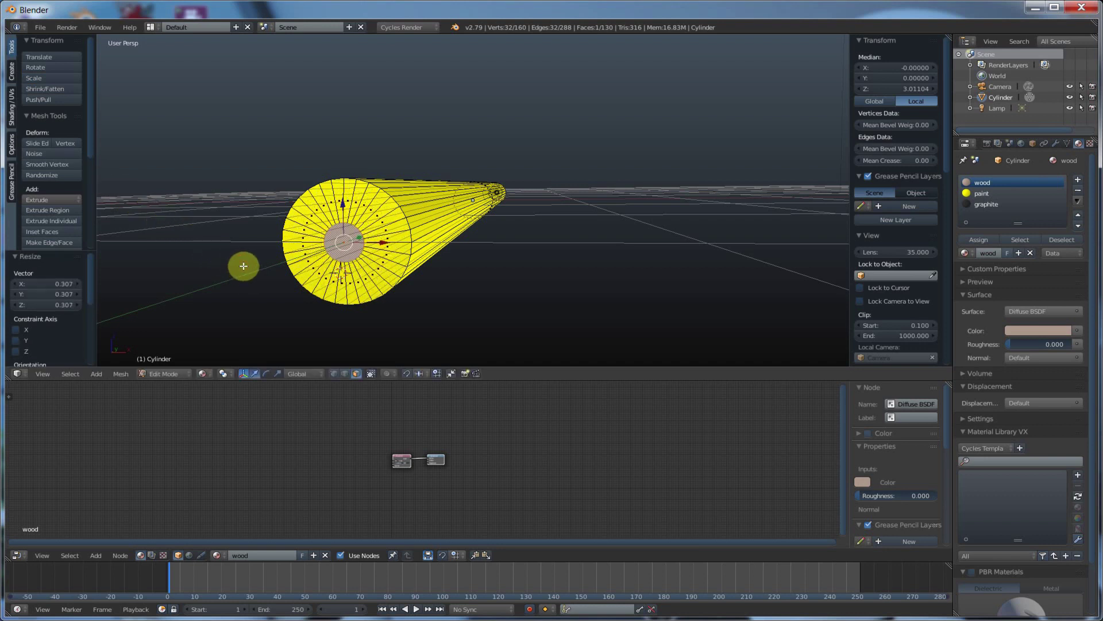
Assign the graphite material to the small centre face of the blunt end and clear the selection
click(987, 204)
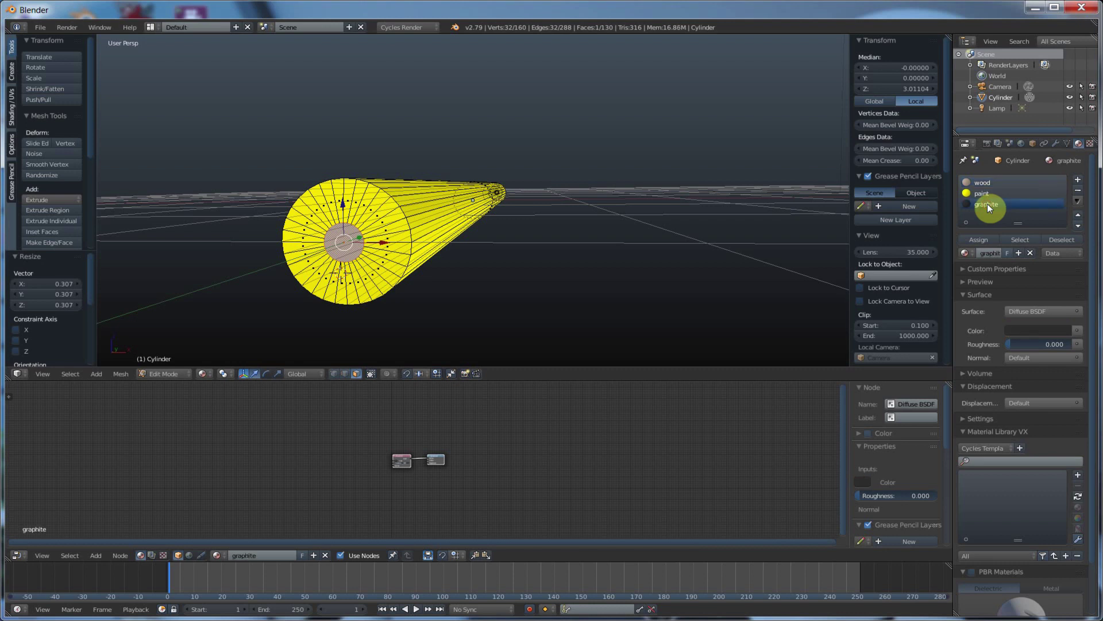
click(985, 240)
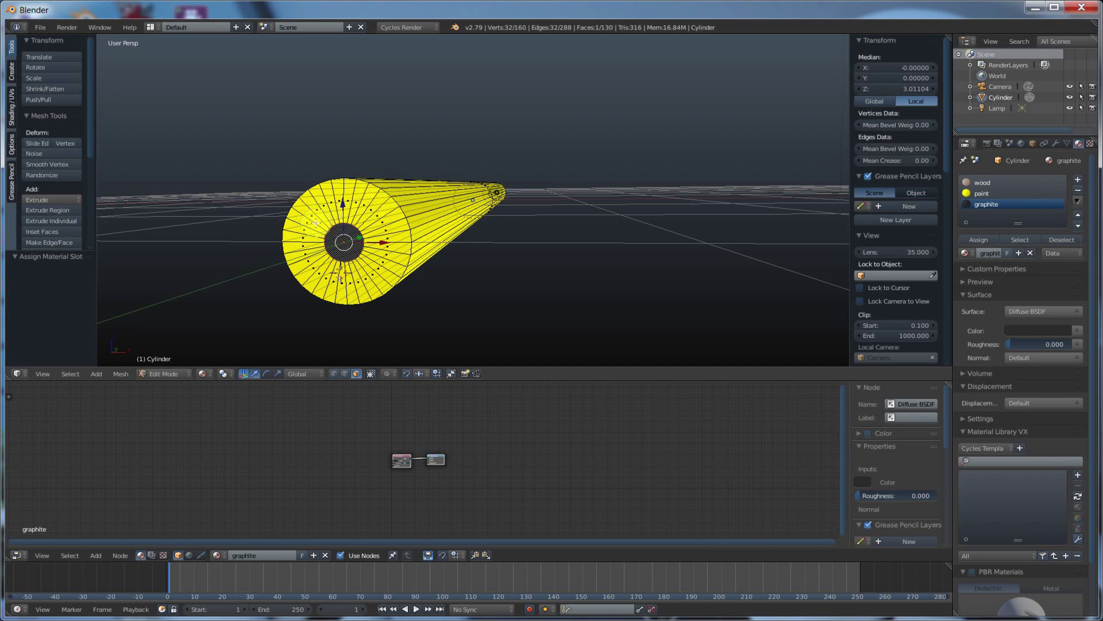
key(a)
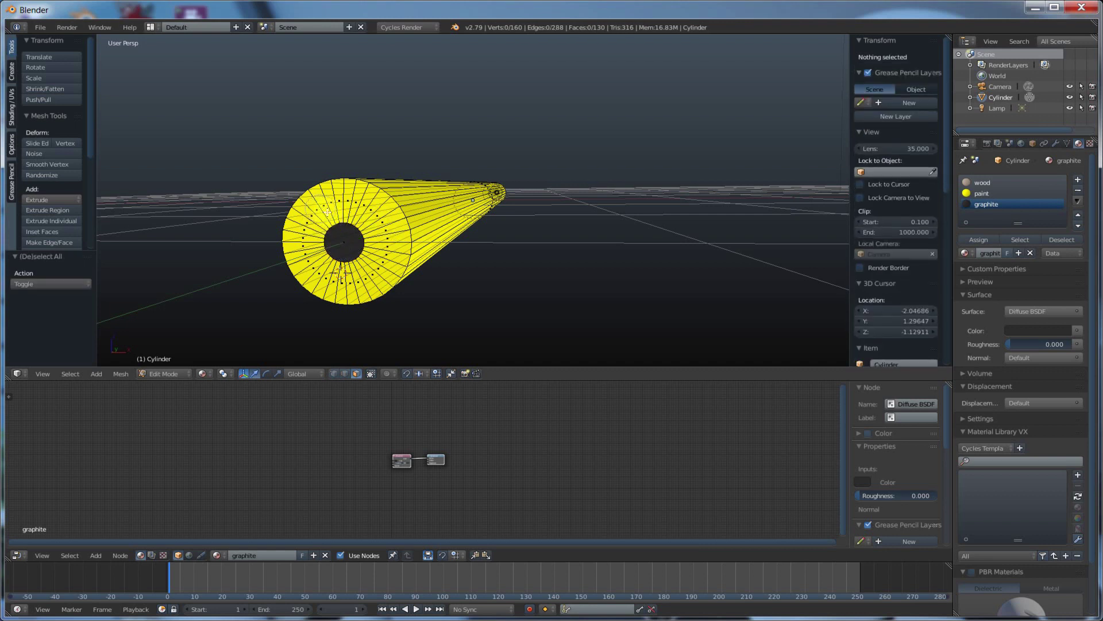
Select the ring of faces around the graphite core, assign the wood material to them and return to Object Mode
key(c)
mouse_move(330, 205)
mouse_down()
mouse_move(377, 217)
mouse_move(372, 266)
mouse_move(325, 276)
mouse_move(304, 230)
mouse_move(344, 255)
mouse_up()
key(Escape)
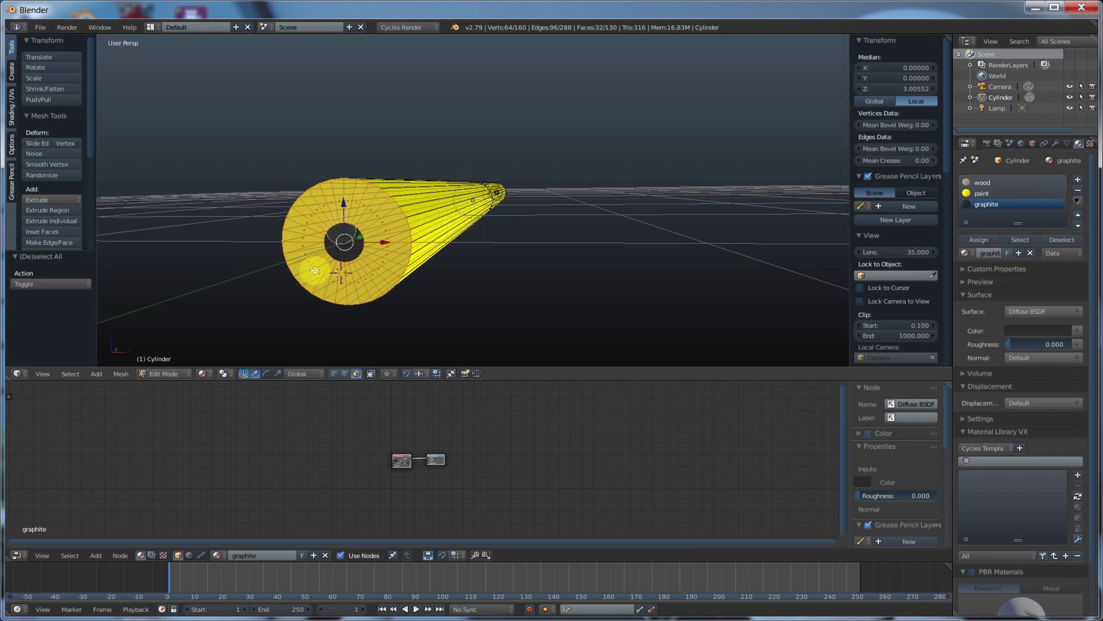
click(980, 183)
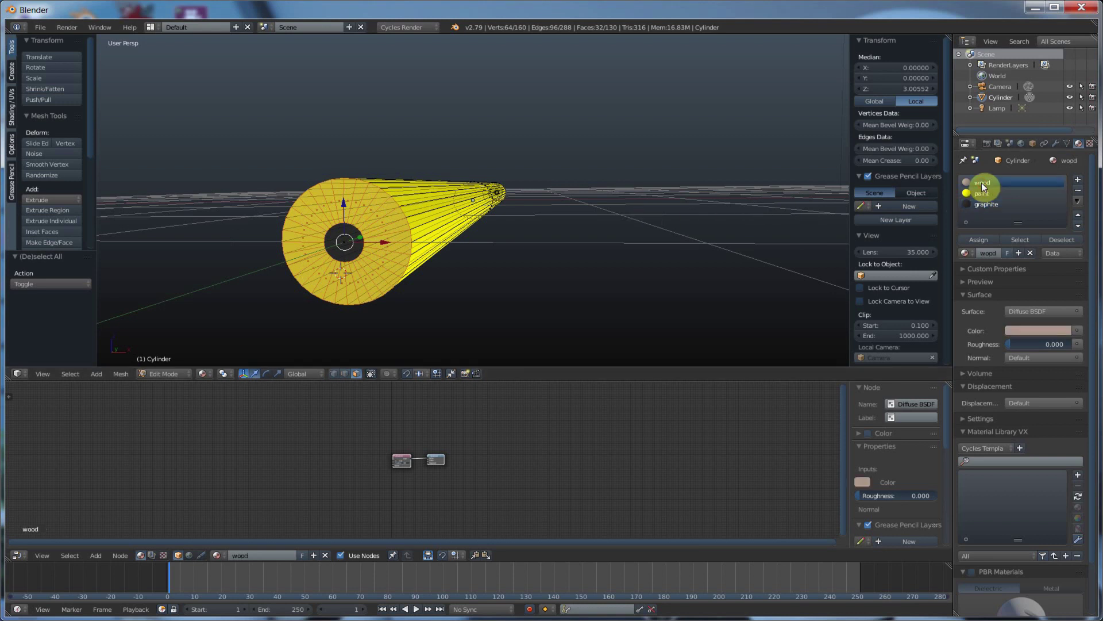
click(978, 240)
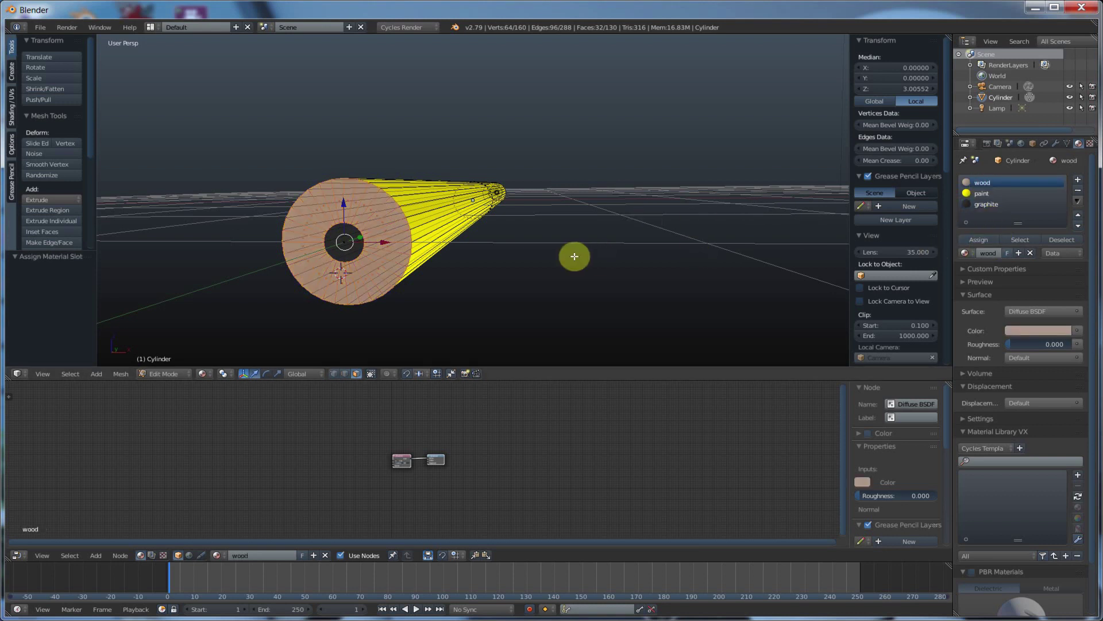
key(Tab)
Raise the pencil along Z by about 0.220
middle_drag(590, 267, 581, 268)
scroll(580, 268, down, 2)
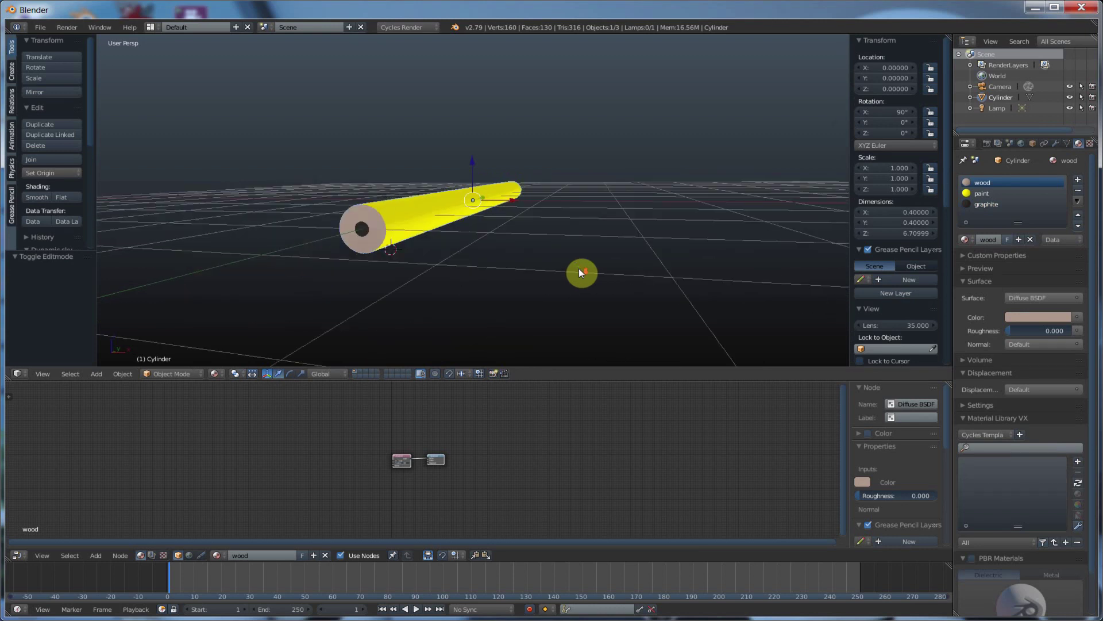
mouse_move(620, 227)
middle_down()
mouse_move(455, 233)
mouse_move(601, 238)
mouse_move(468, 255)
mouse_move(458, 243)
mouse_move(512, 232)
middle_up()
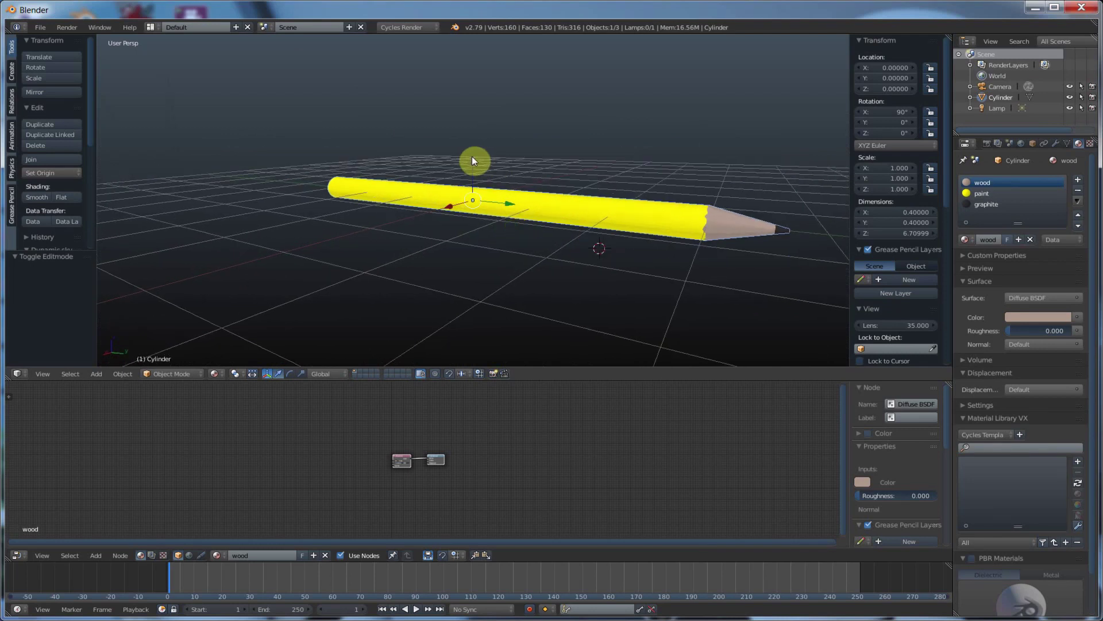
mouse_move(472, 159)
mouse_down()
mouse_move(474, 139)
mouse_move(489, 153)
mouse_up()
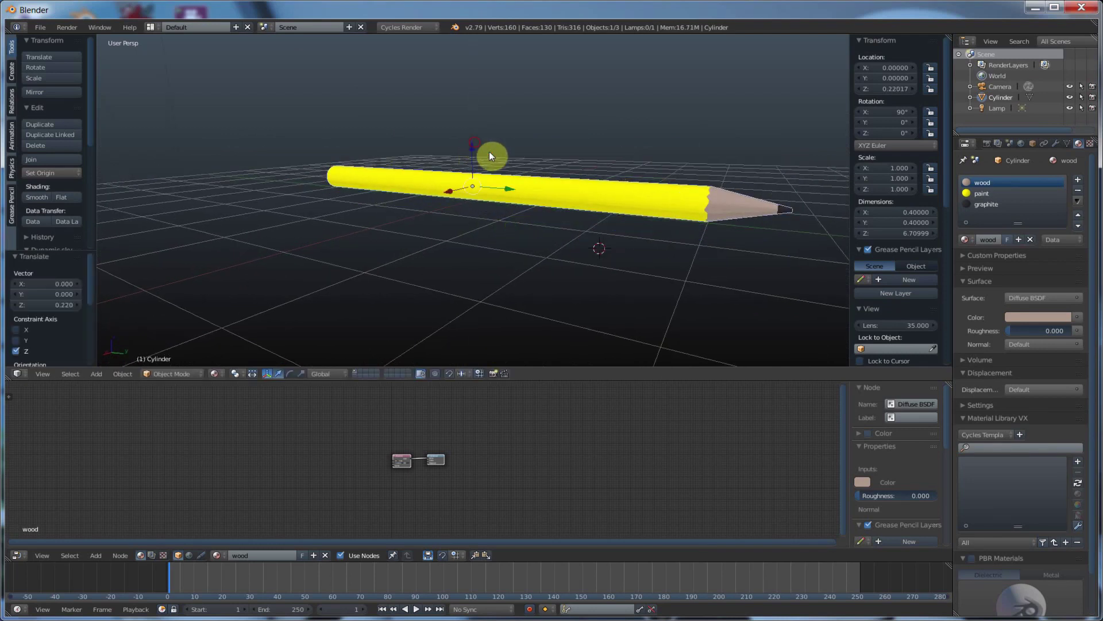
mouse_move(490, 155)
middle_down()
mouse_move(628, 156)
mouse_move(615, 160)
middle_up()
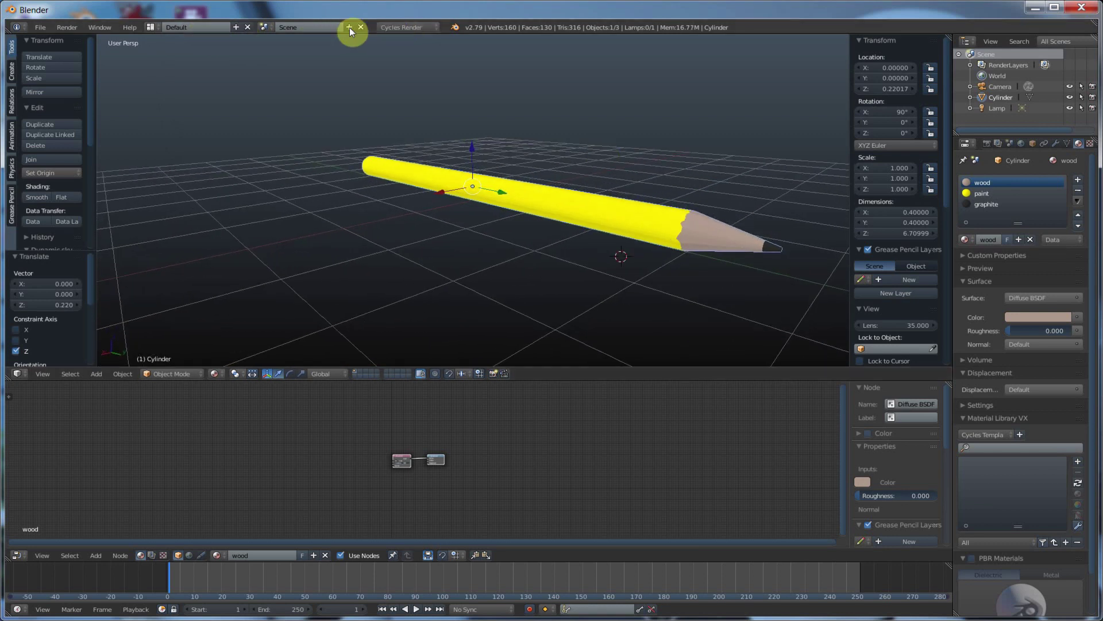
Render a test image, inspect the pencil's body and tip in it, and return to the 3D view
click(984, 143)
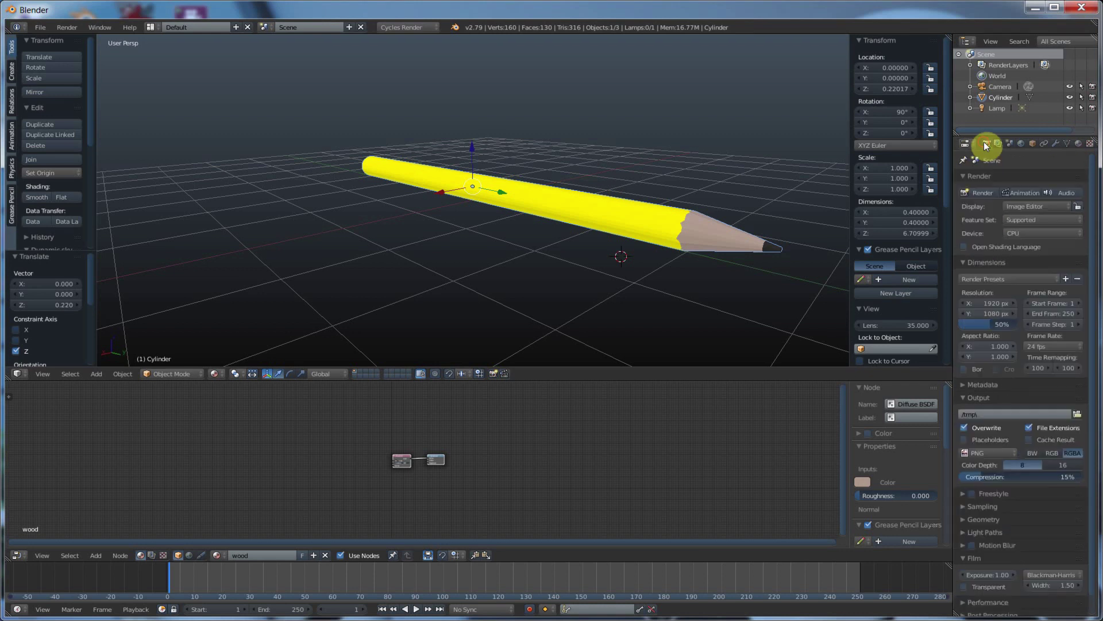
click(981, 191)
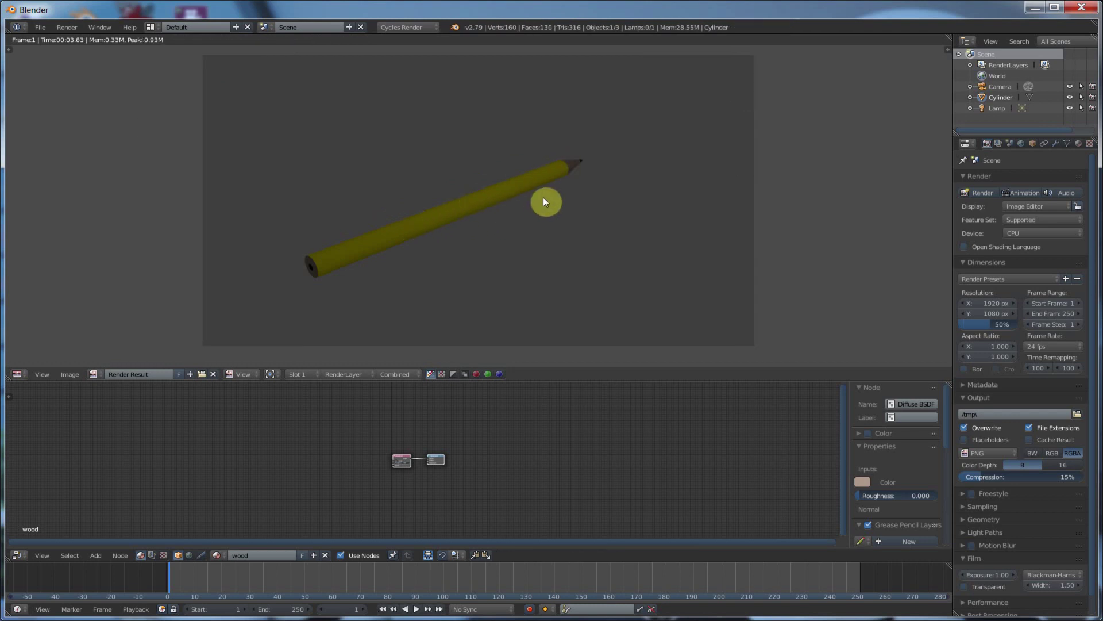
scroll(525, 199, up, 2)
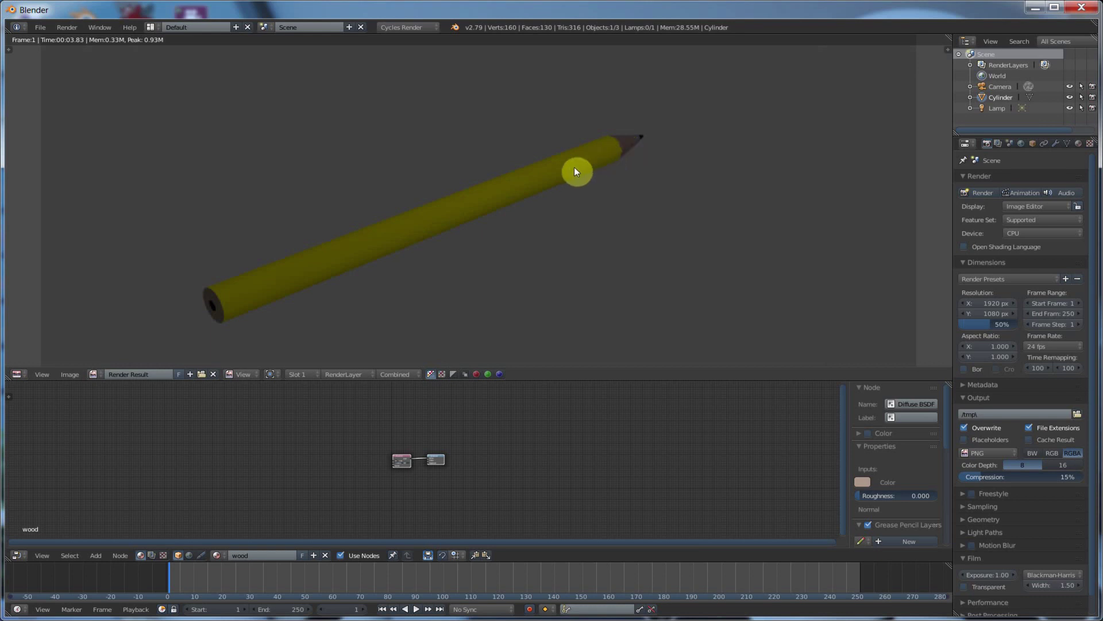
scroll(574, 167, down, 2)
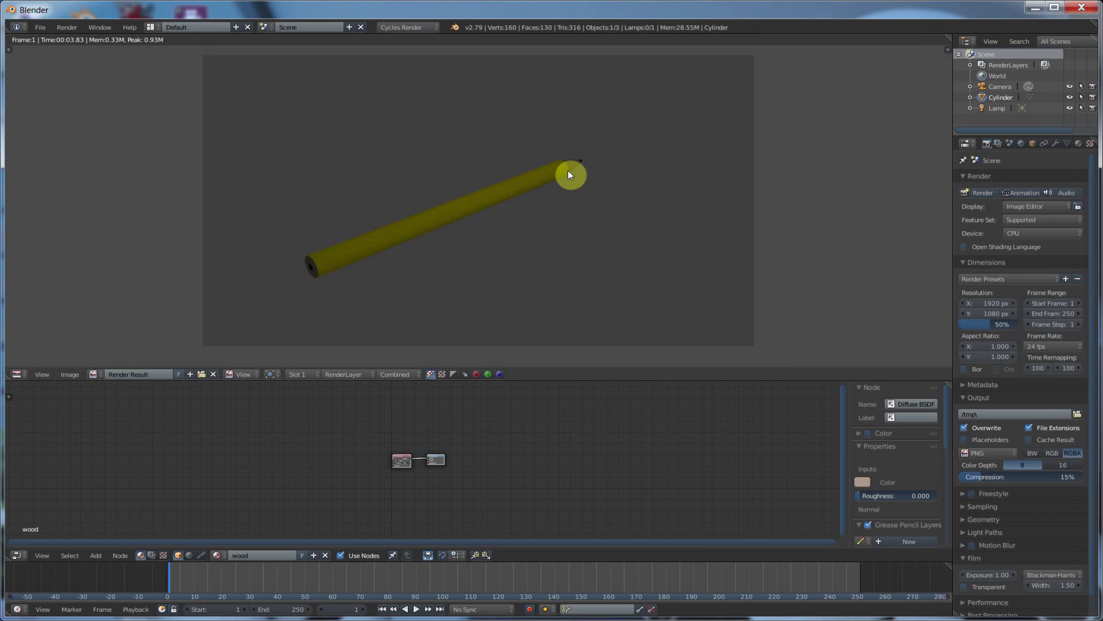
key(Escape)
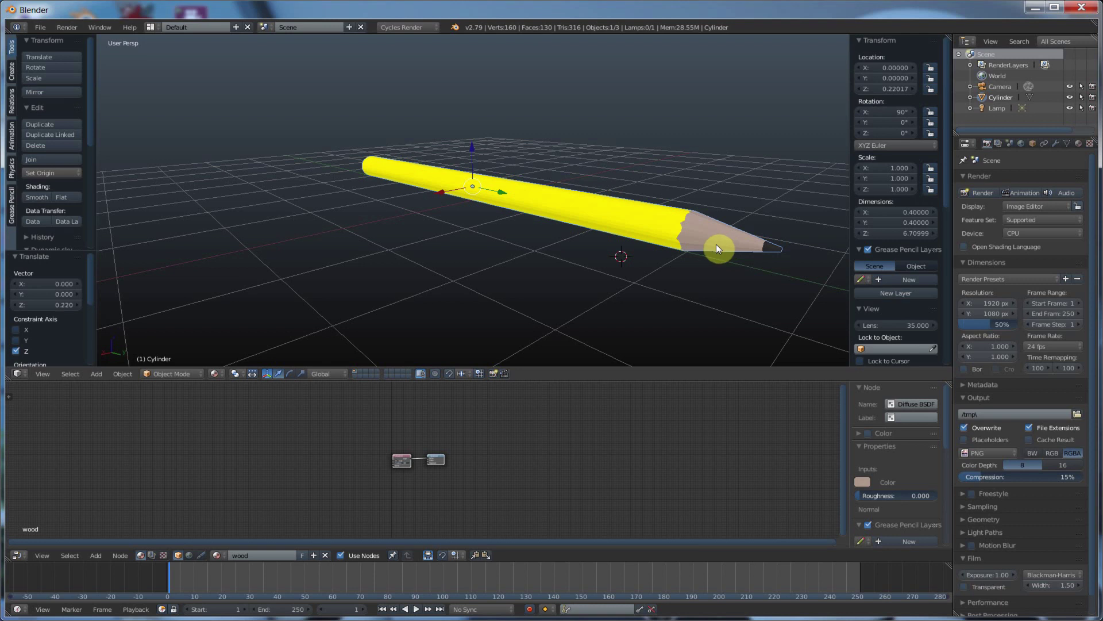
Lock the camera to the view, reframe it close to the sharpened tip at about X 3.11, Y 6.13, Z 1.67, and unlock it
scroll(489, 253, down, 5)
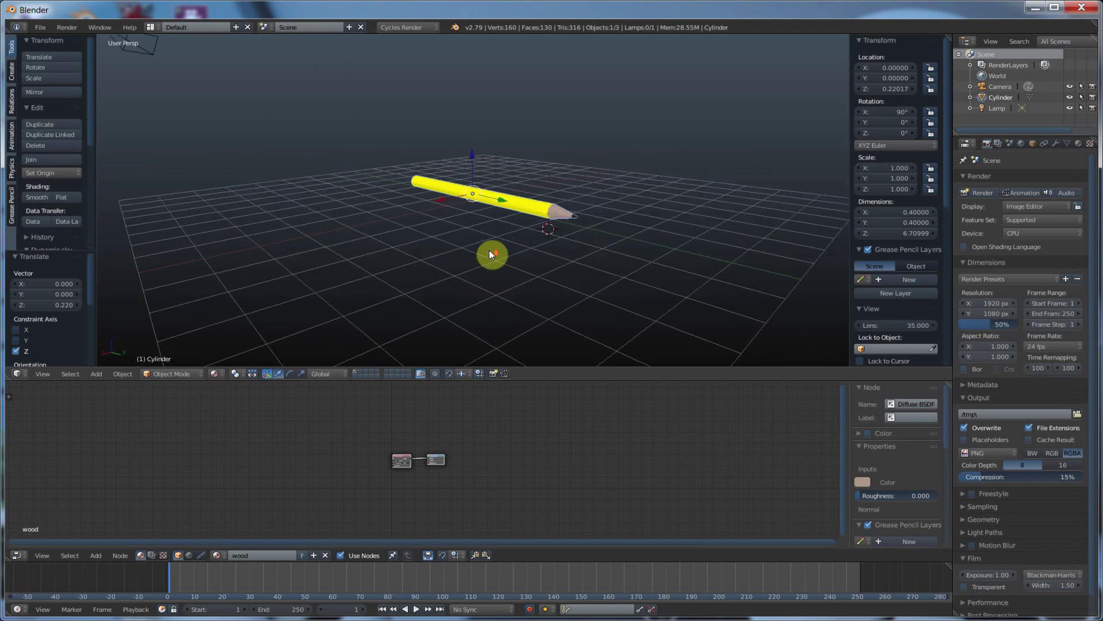
scroll(491, 254, down, 3)
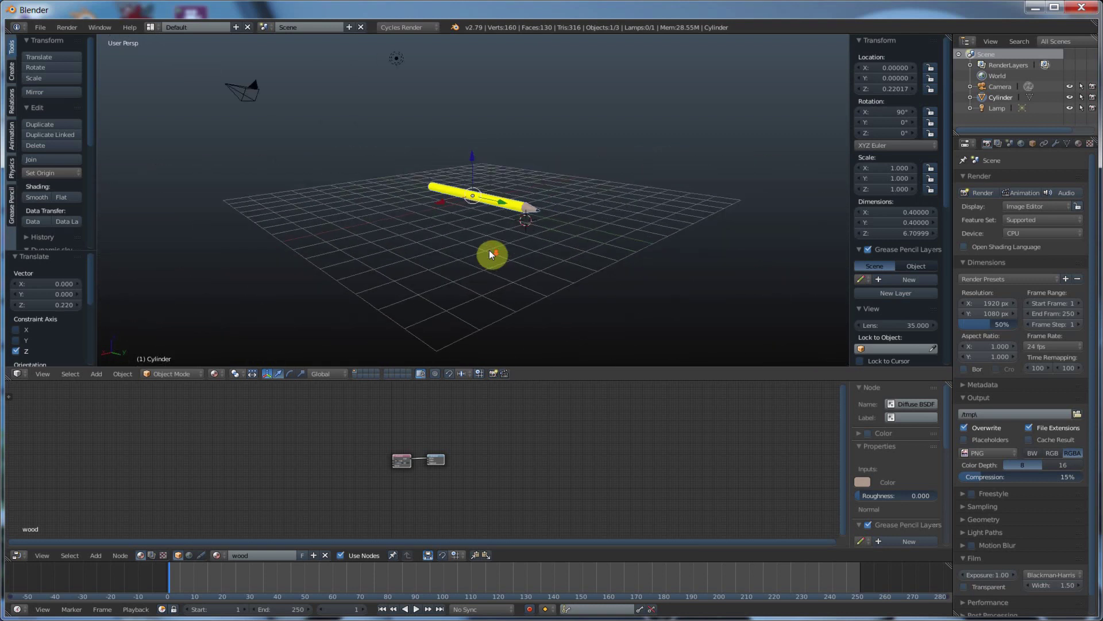
right_click(253, 85)
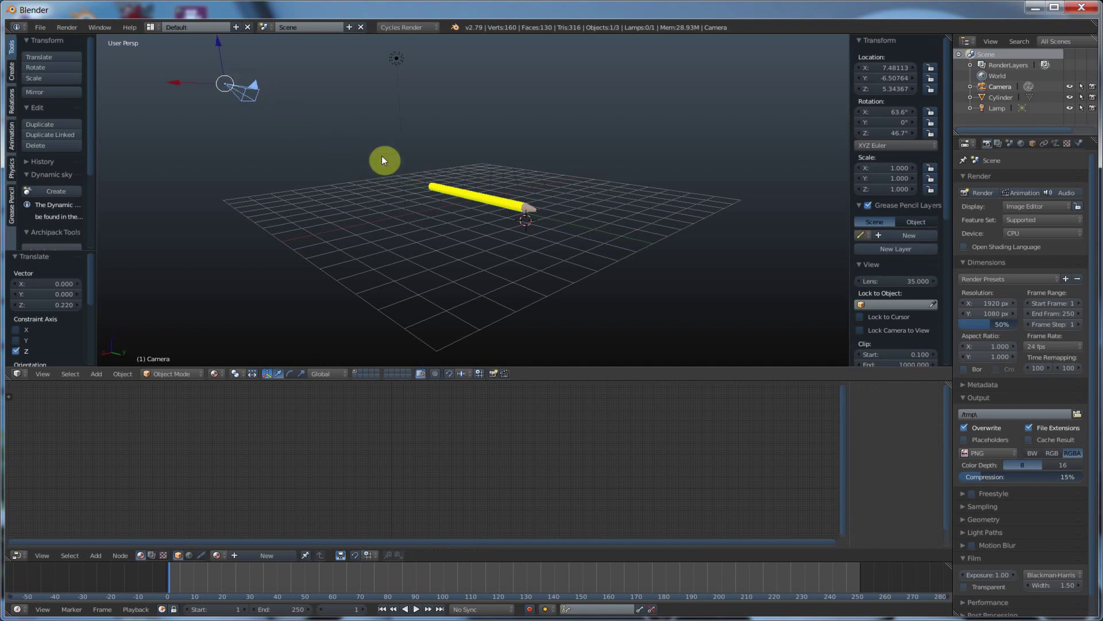
key(KP_0)
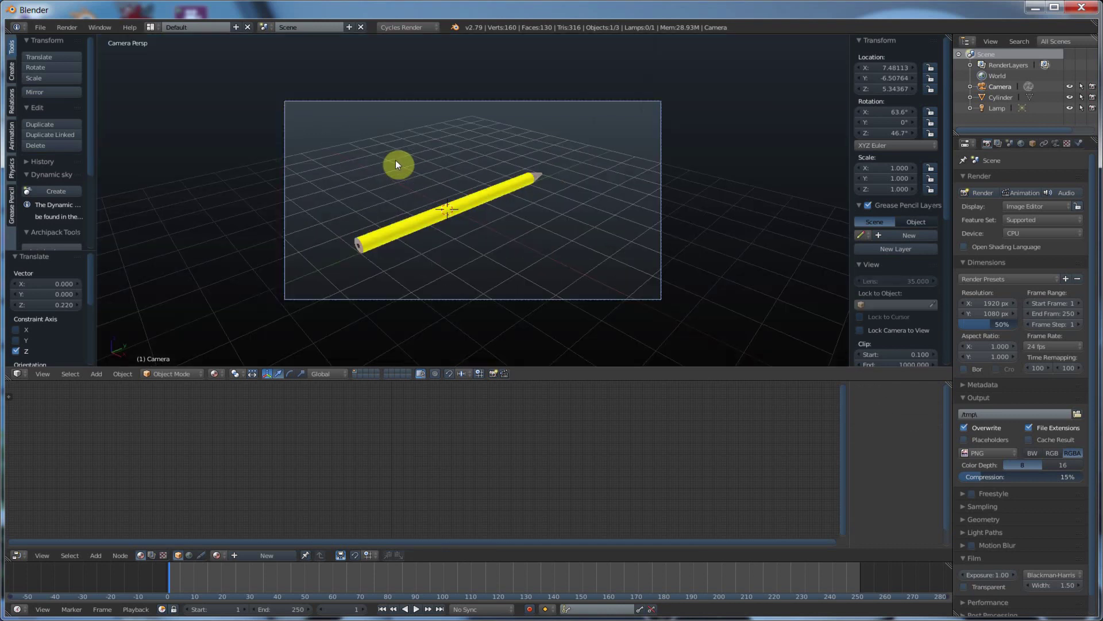
scroll(862, 288, down, 1)
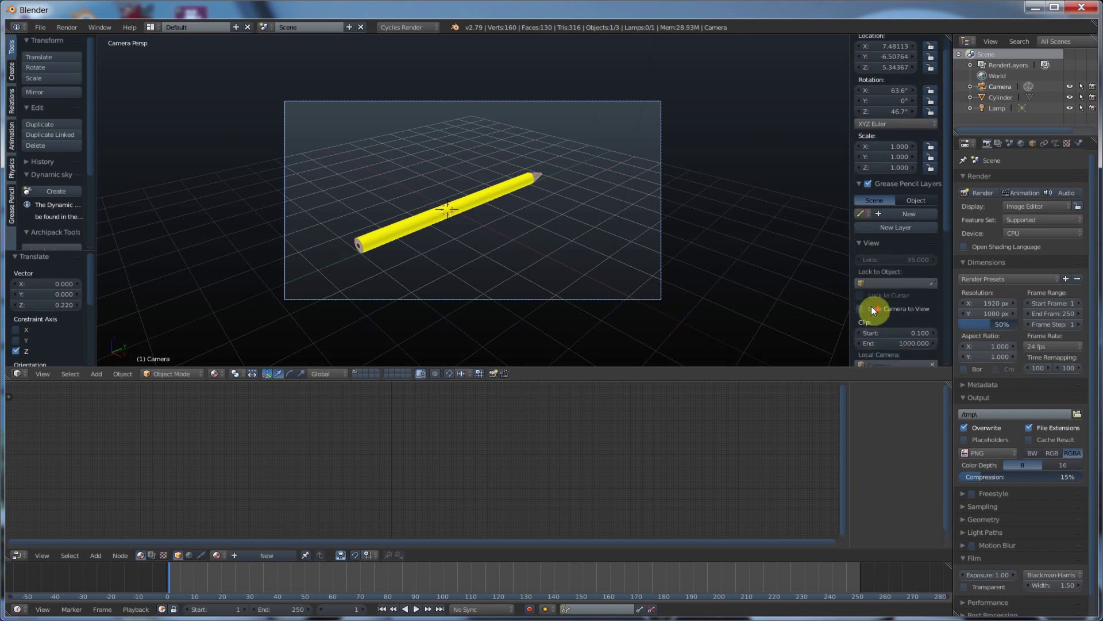
click(870, 312)
mouse_move(505, 229)
middle_down()
mouse_move(363, 205)
mouse_move(418, 183)
mouse_move(460, 182)
mouse_move(439, 176)
middle_up()
scroll(438, 172, up, 1)
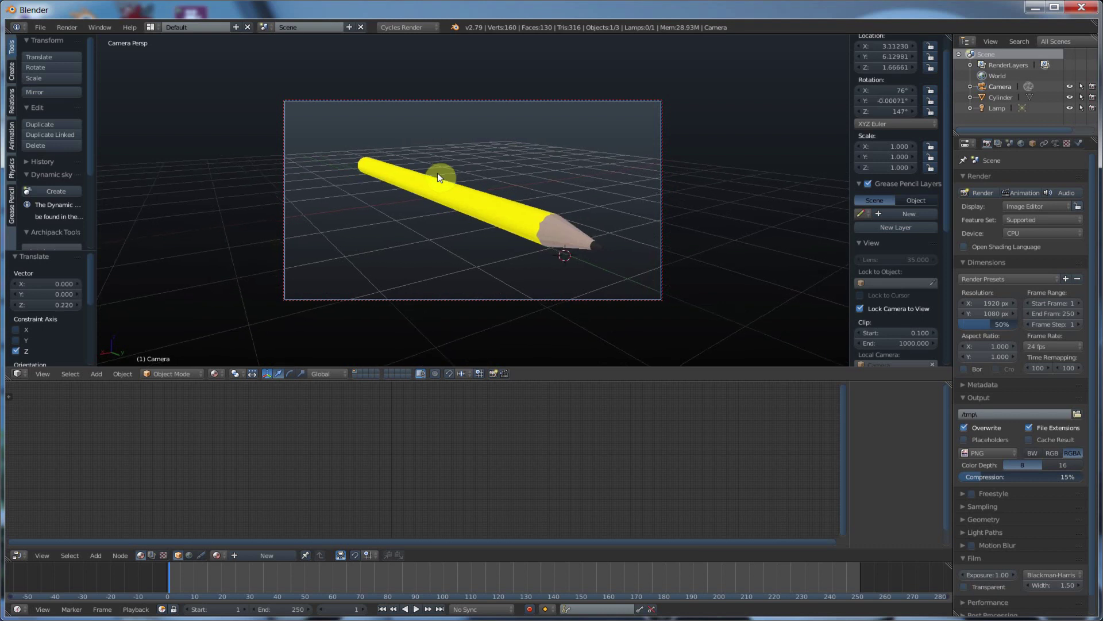
click(860, 309)
Leave the camera view and delete the existing Lamp from the scene
scroll(693, 241, down, 2)
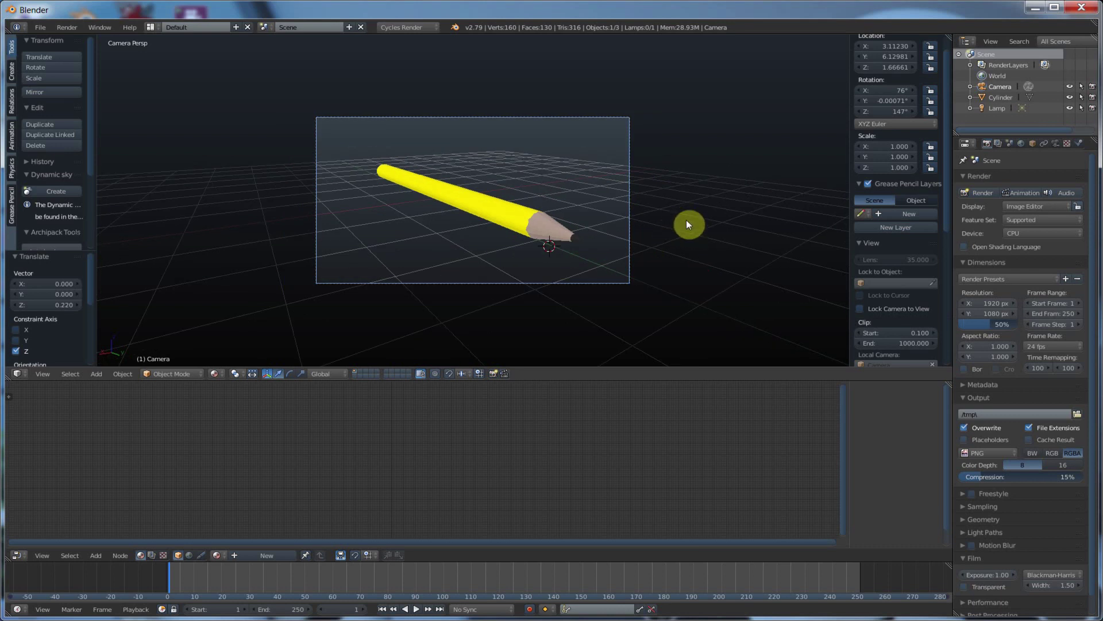
mouse_move(686, 220)
middle_down()
mouse_move(589, 227)
mouse_move(619, 235)
middle_up()
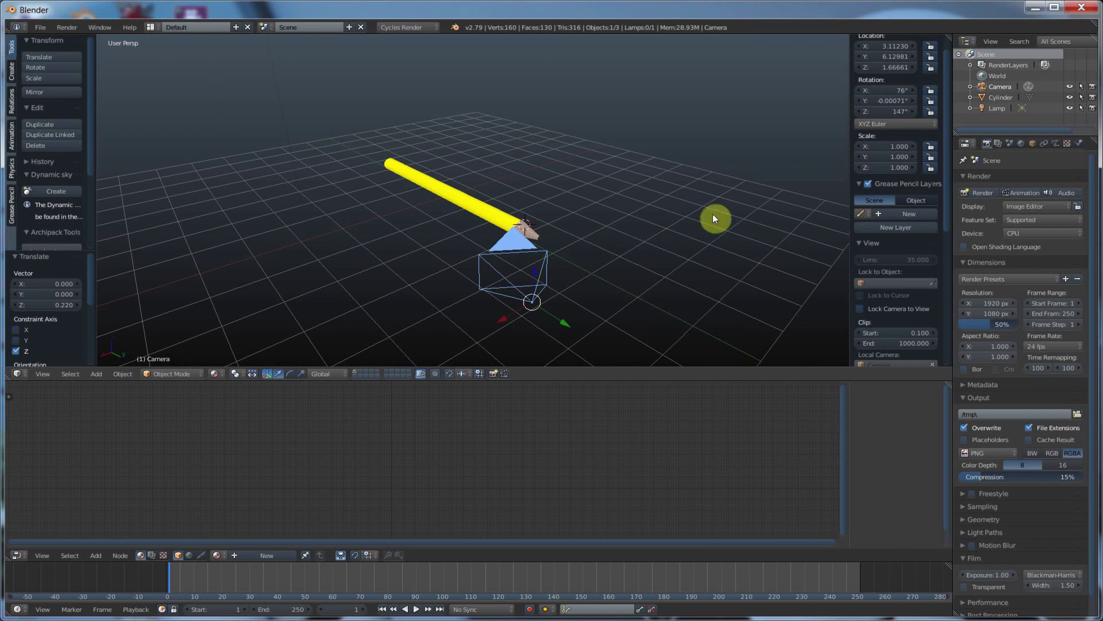
click(994, 109)
right_click(994, 109)
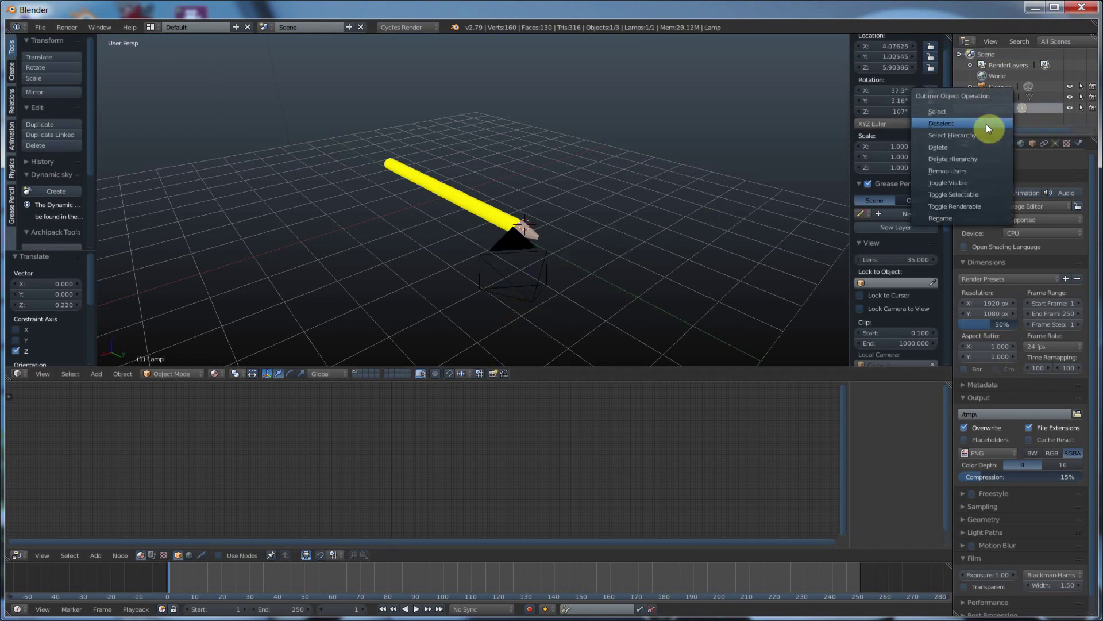
click(976, 148)
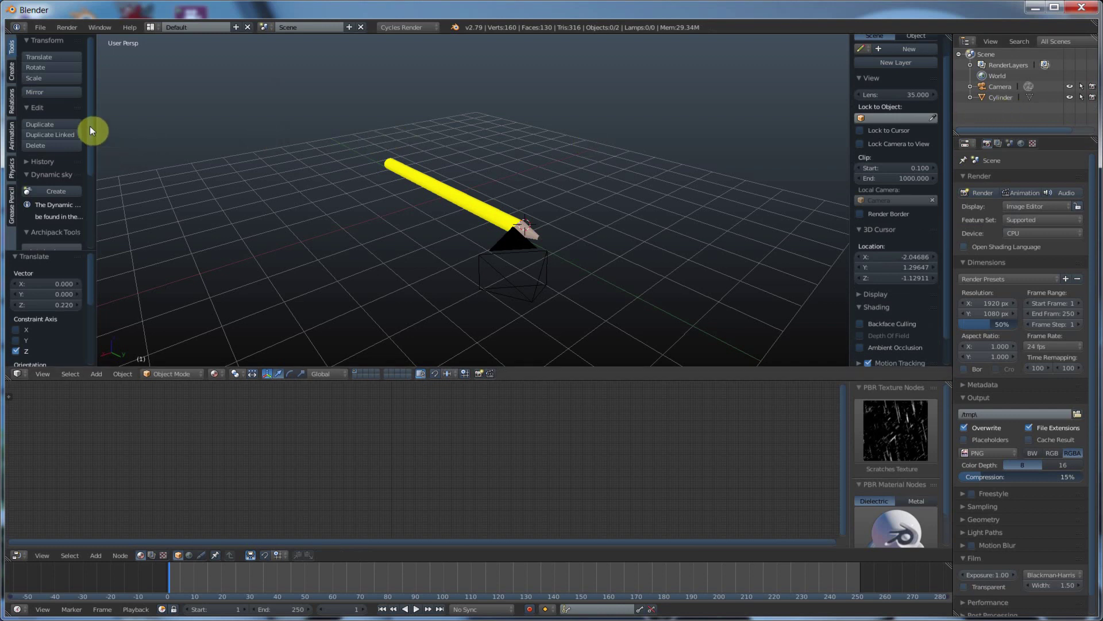
Add an area lamp and raise it along Z by about 3.065
click(11, 71)
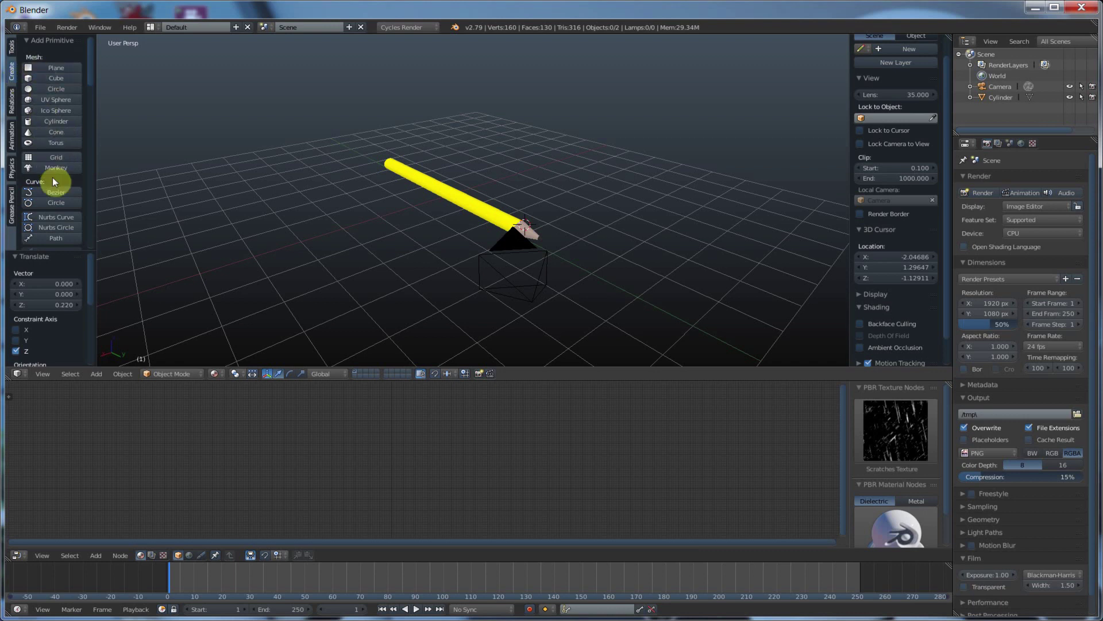
scroll(51, 188, down, 8)
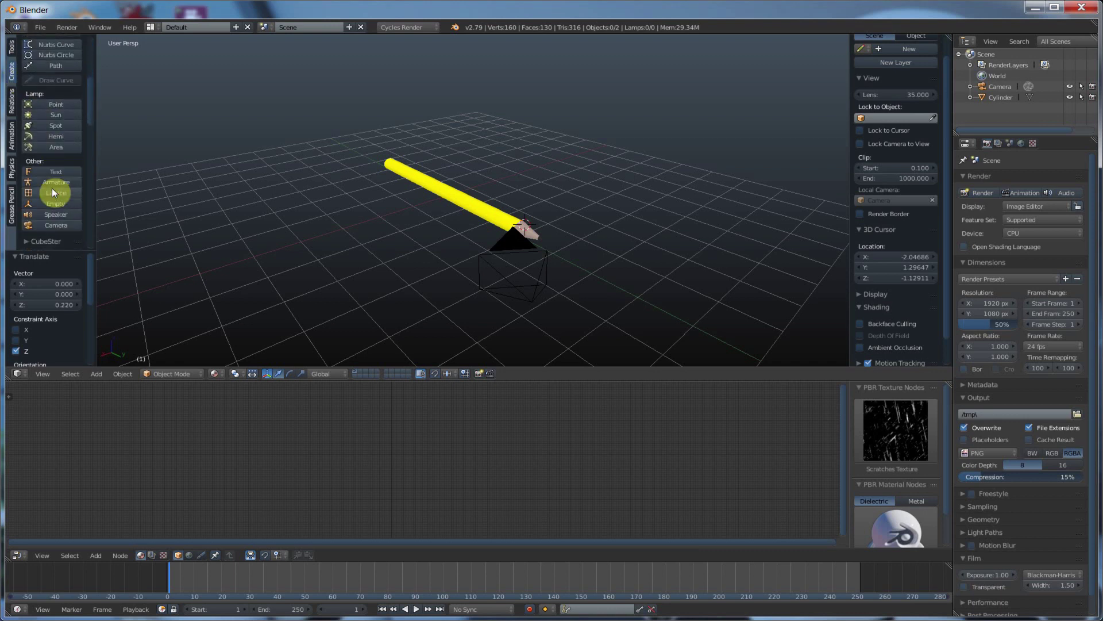
click(55, 147)
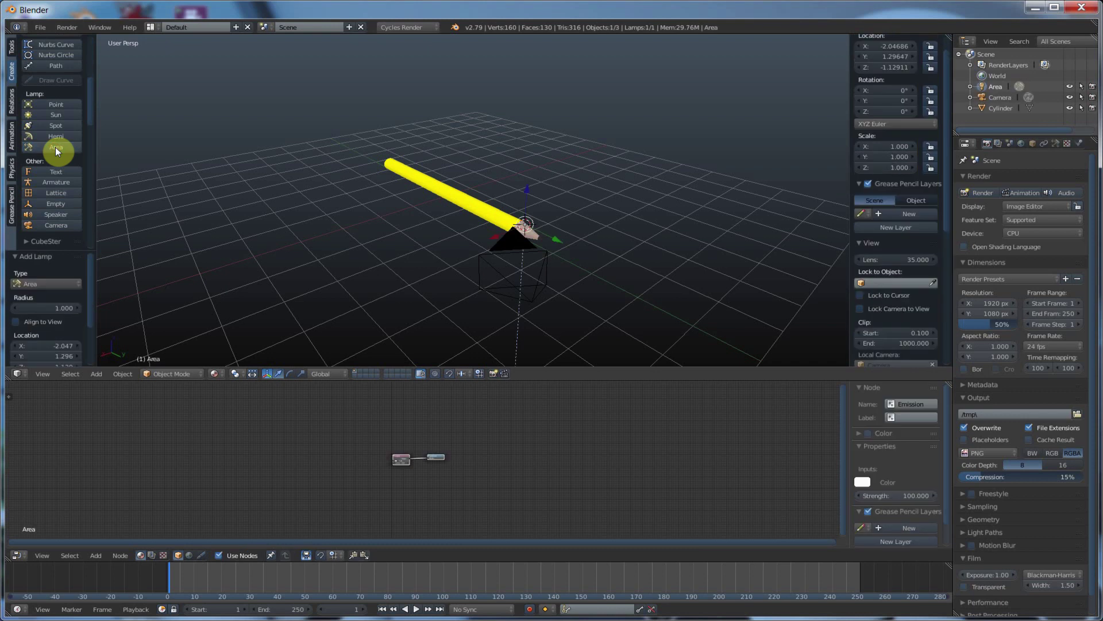
drag(526, 192, 521, 102)
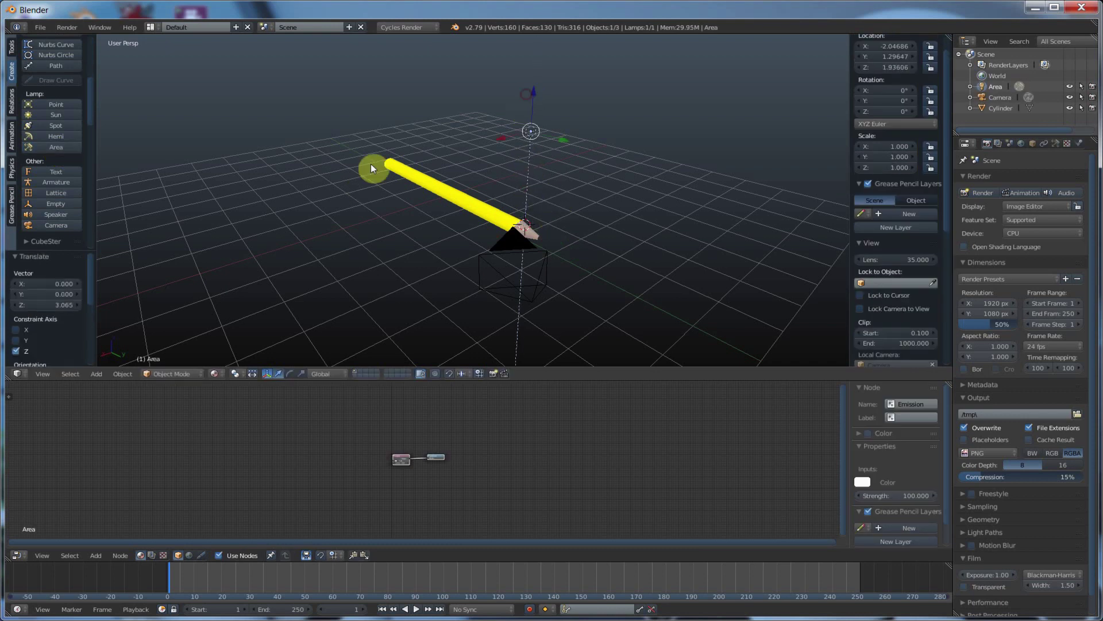
Enlarge the area lamp to a size of 2.7 and move it about 4.457 along X and 0.481 along Z
scroll(81, 288, up, 2)
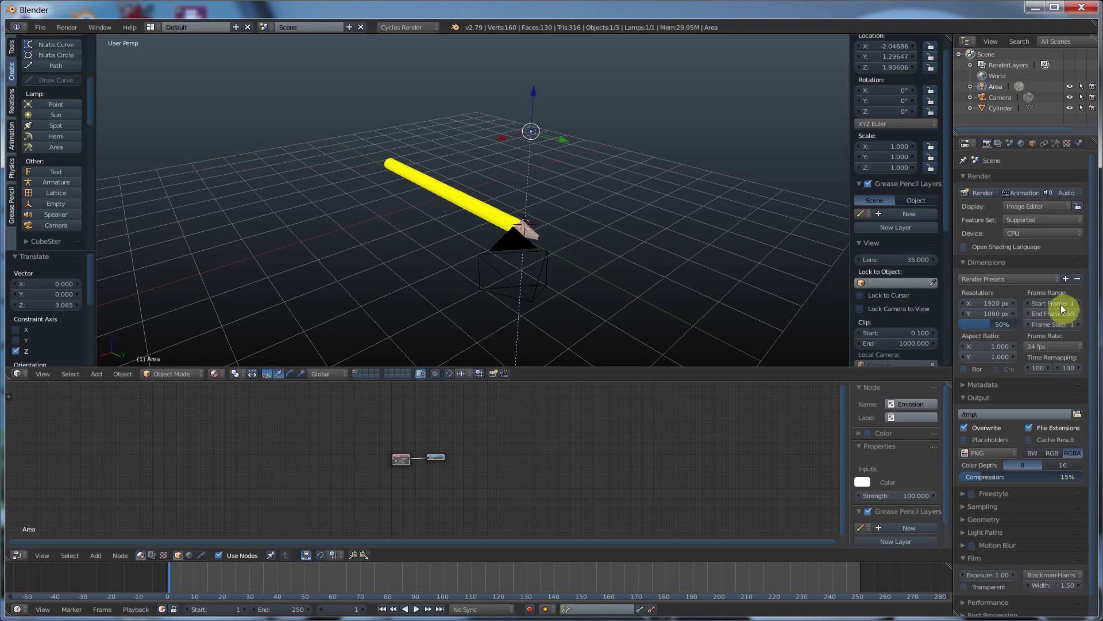
click(1056, 143)
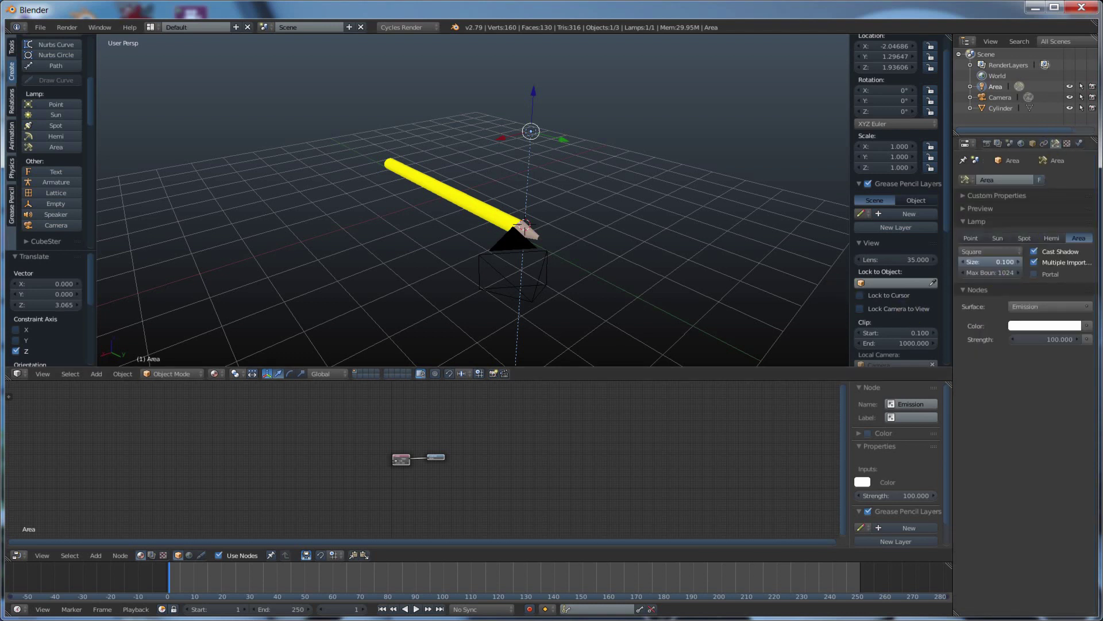
drag(1000, 262, 1038, 263)
drag(505, 134, 357, 171)
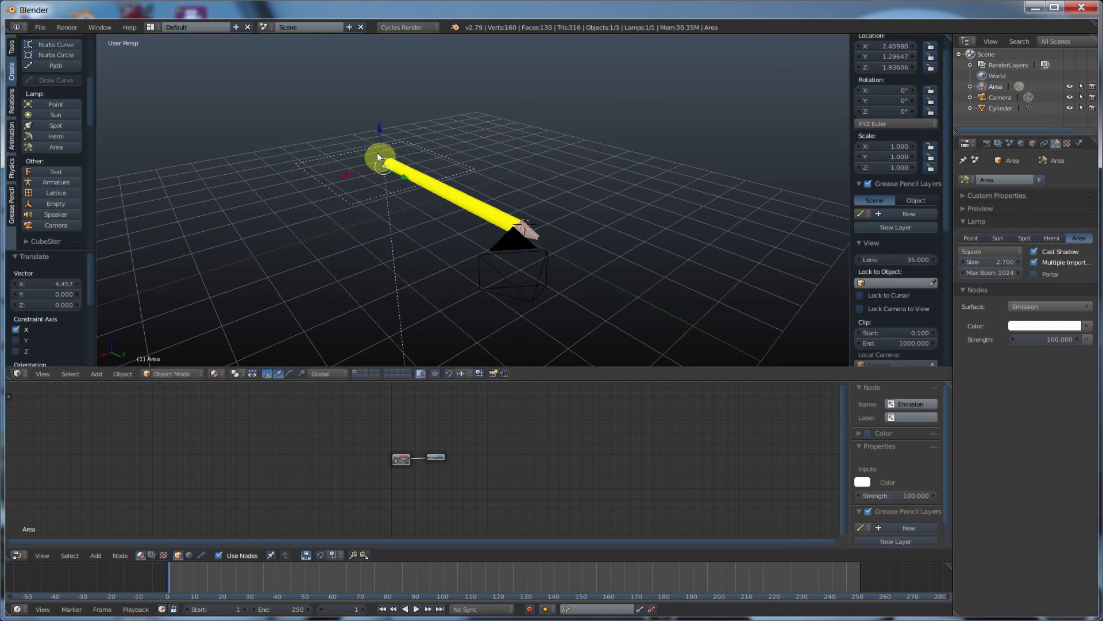
drag(378, 124, 377, 104)
click(12, 49)
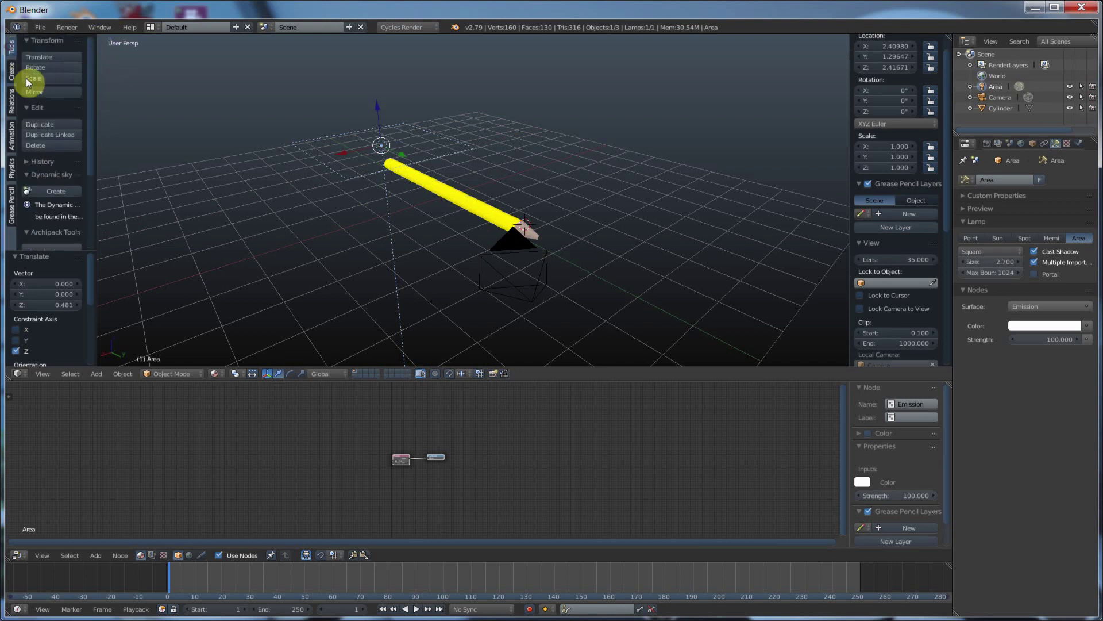
click(44, 67)
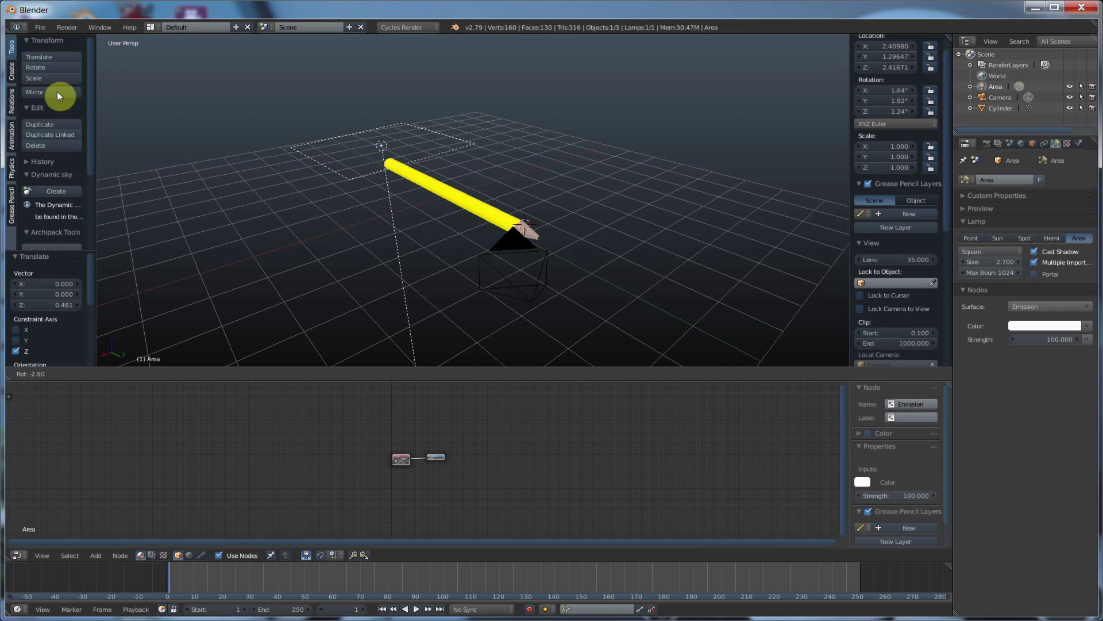
right_click(57, 91)
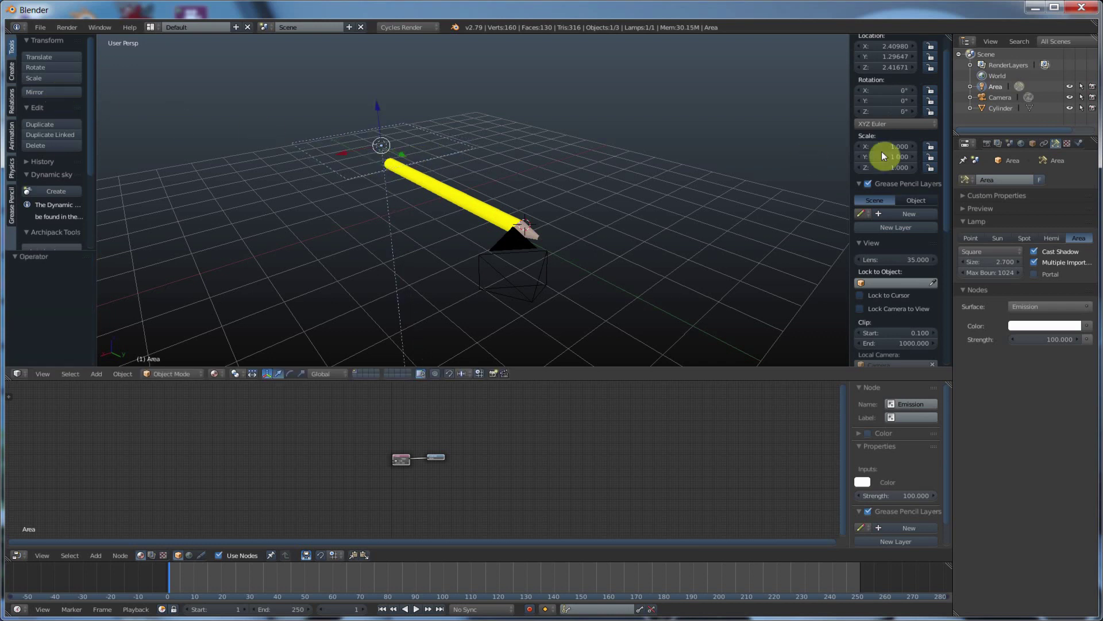
Set the area lamp's Y rotation to about 41.1° and switch the viewport to Rendered shading
mouse_move(900, 101)
mouse_down()
mouse_move(888, 102)
mouse_move(914, 102)
mouse_up()
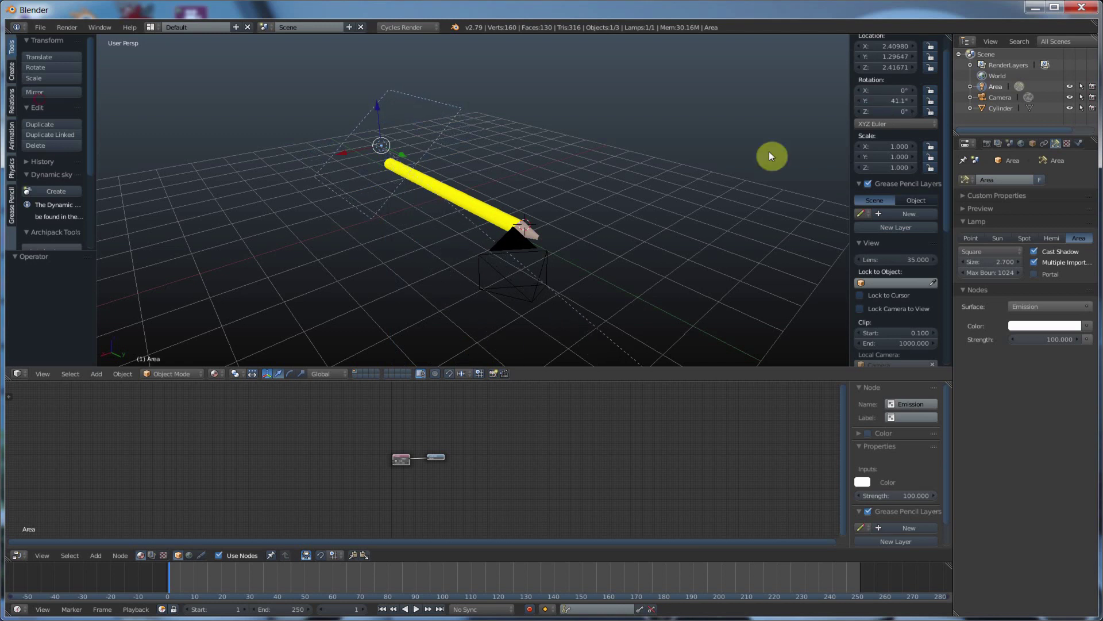
click(216, 374)
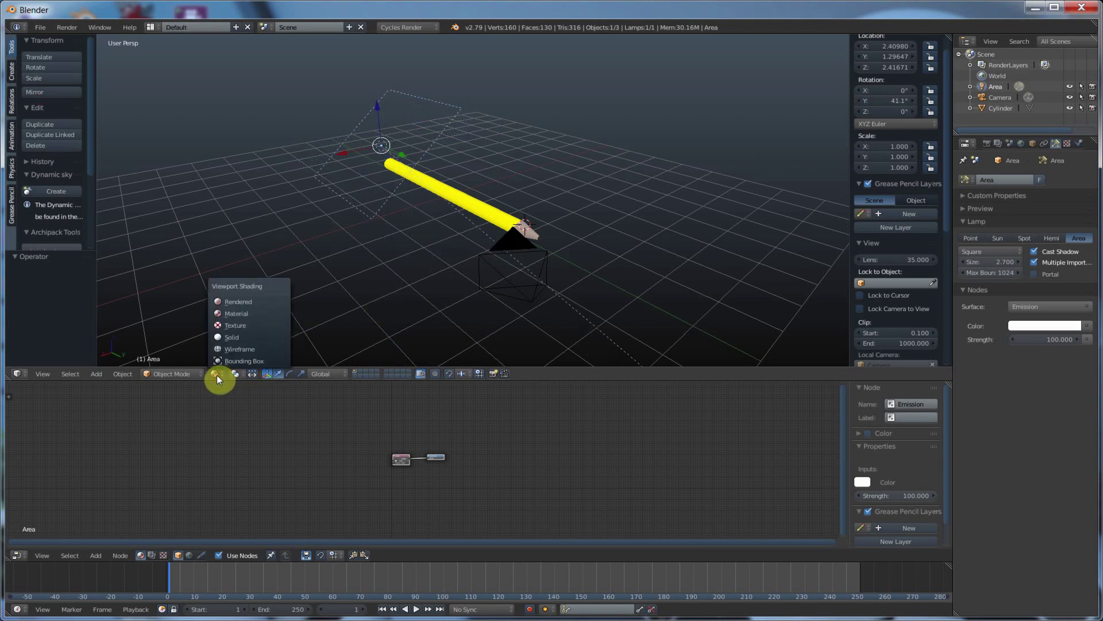
click(243, 302)
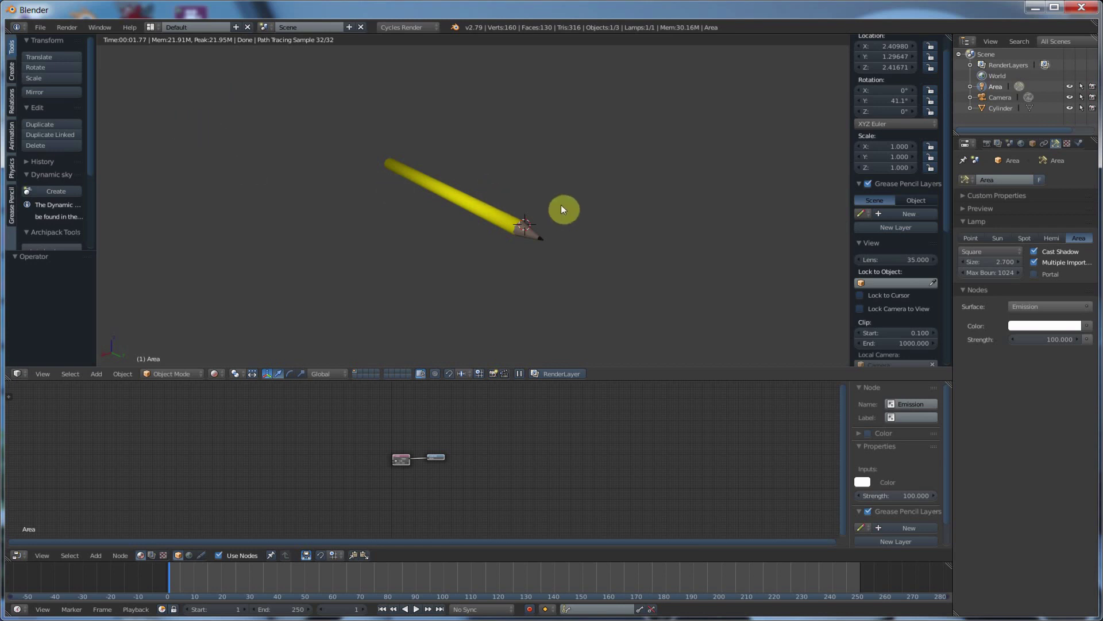
Inspect the lit pencil from several angles in the rendered preview and return to Material shading
mouse_move(569, 205)
middle_down()
mouse_move(527, 175)
mouse_move(478, 176)
mouse_move(474, 156)
mouse_move(487, 141)
mouse_move(502, 146)
mouse_move(539, 177)
middle_up()
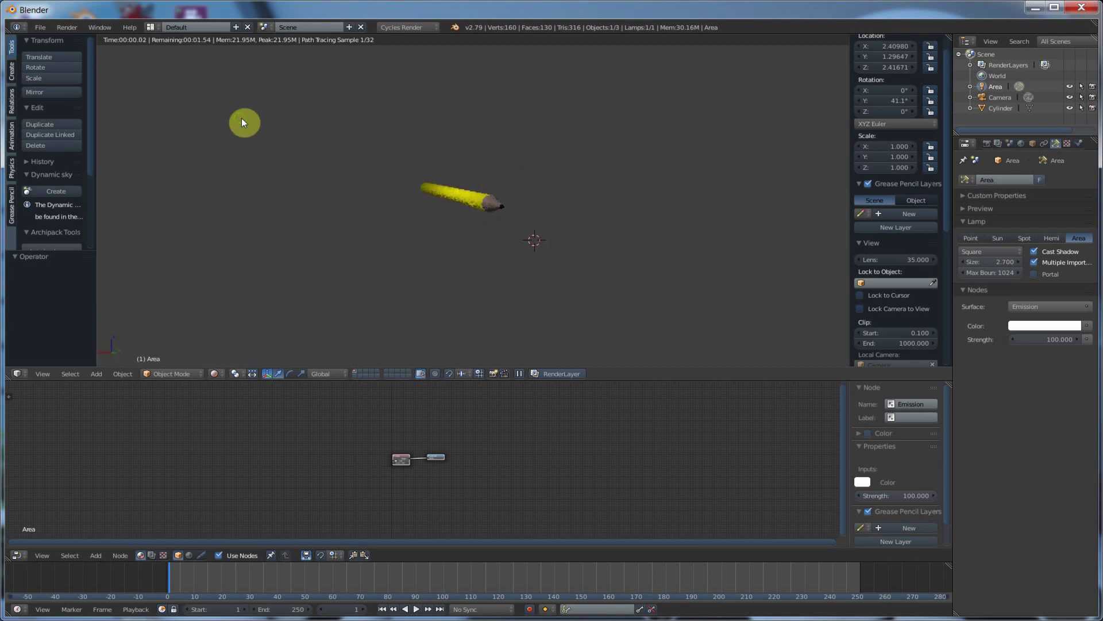
middle_drag(241, 119, 241, 141)
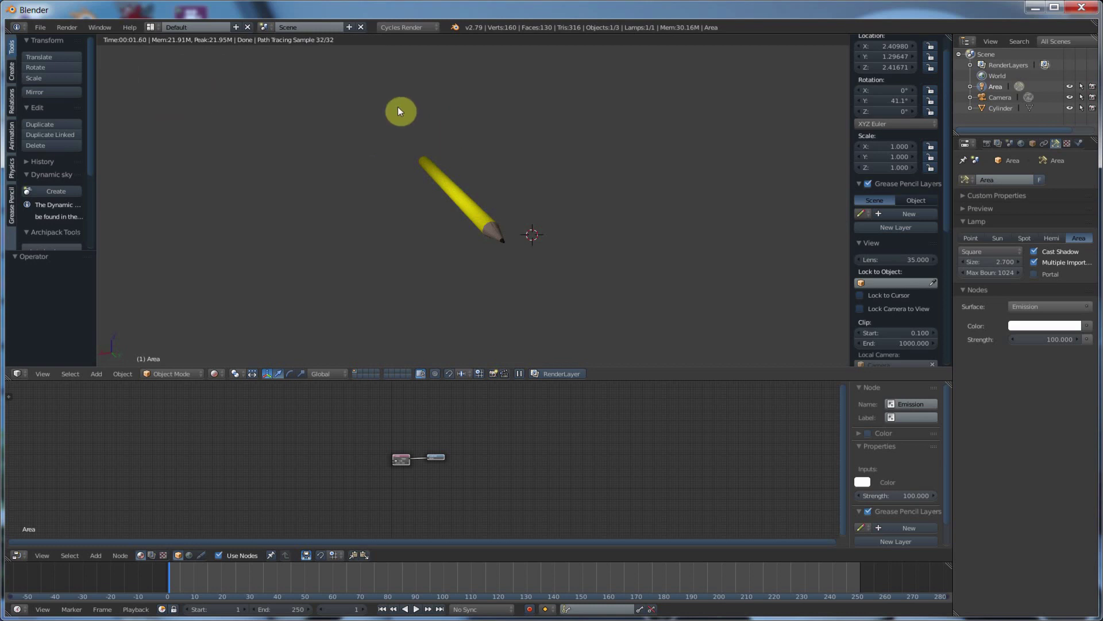
middle_drag(399, 111, 399, 118)
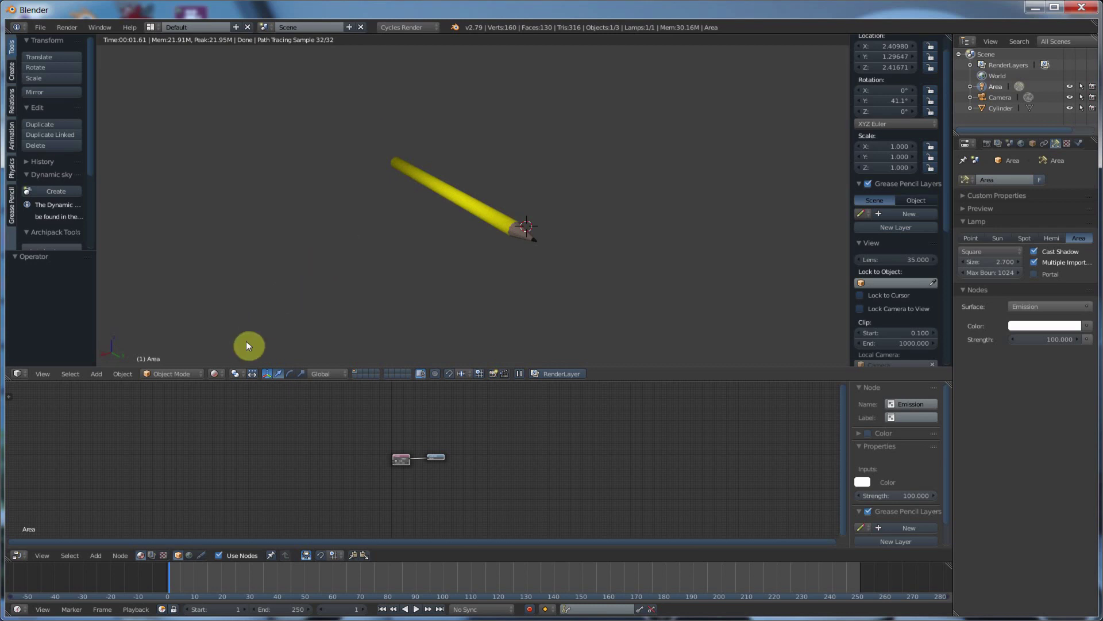
middle_drag(448, 293, 439, 288)
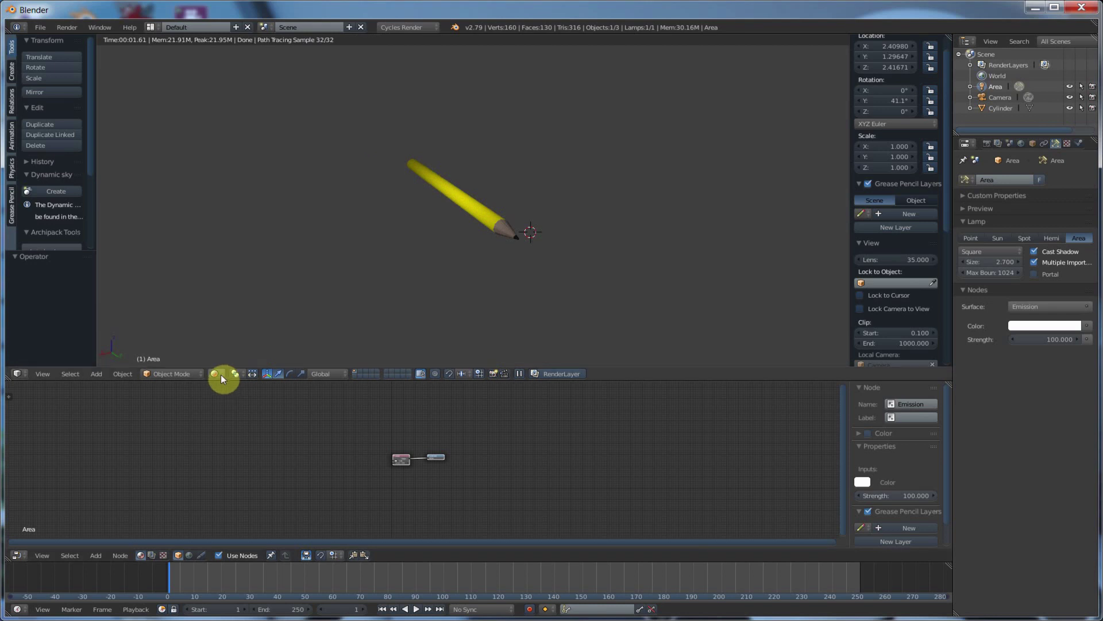
click(235, 373)
click(243, 316)
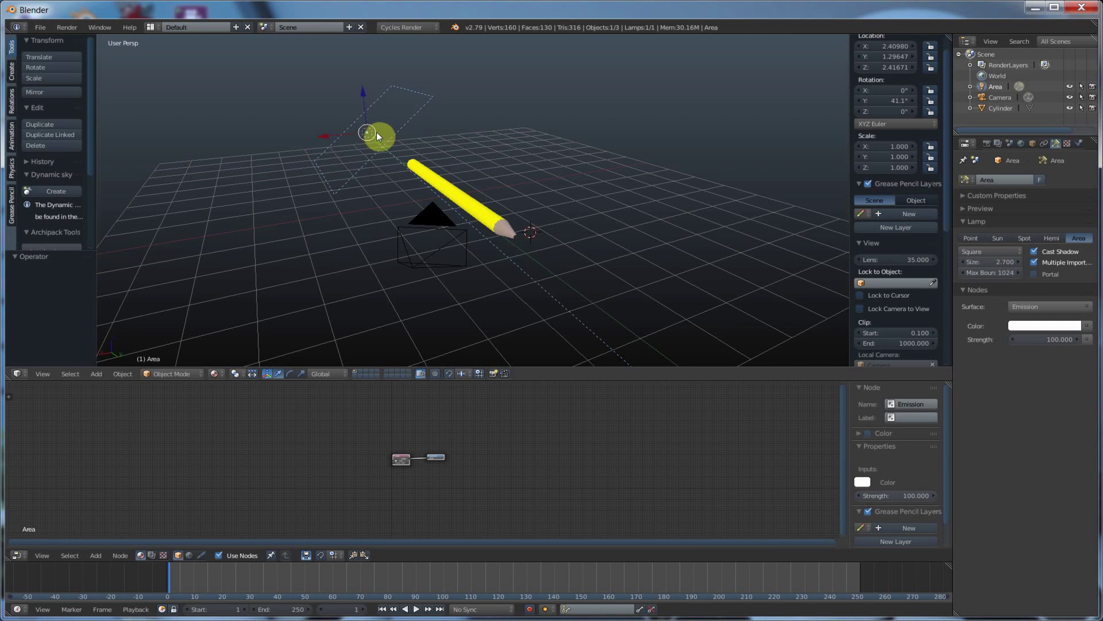
Move the area lamp about 0.732 along X, then paste a copy of it and shift the copy about -7.306 along X
drag(335, 133, 301, 141)
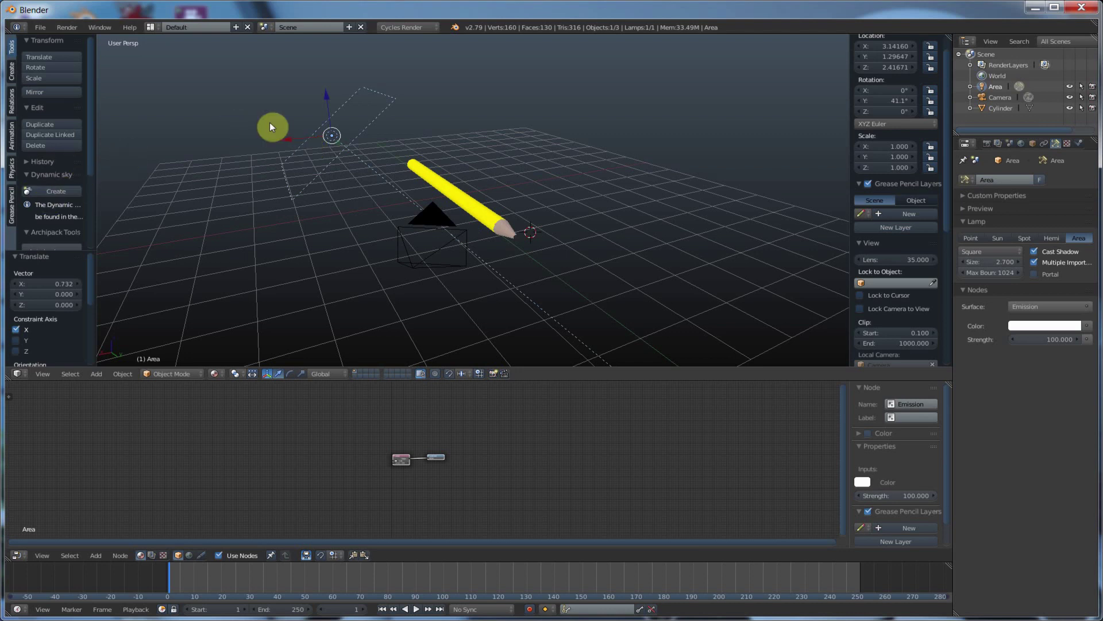
key(ctrl+c)
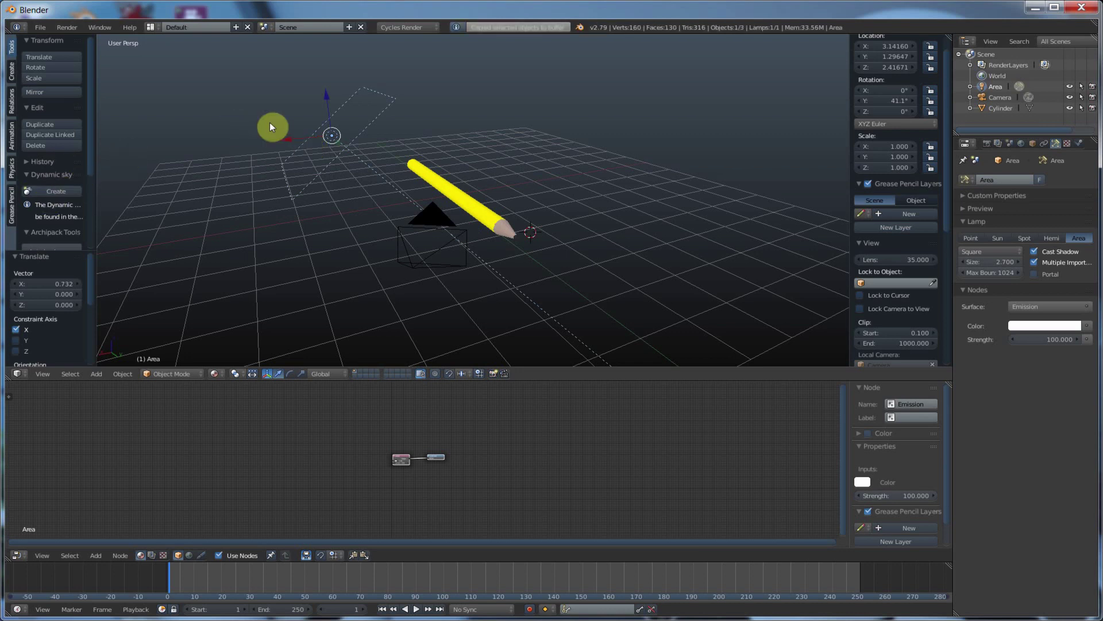
key(ctrl+v)
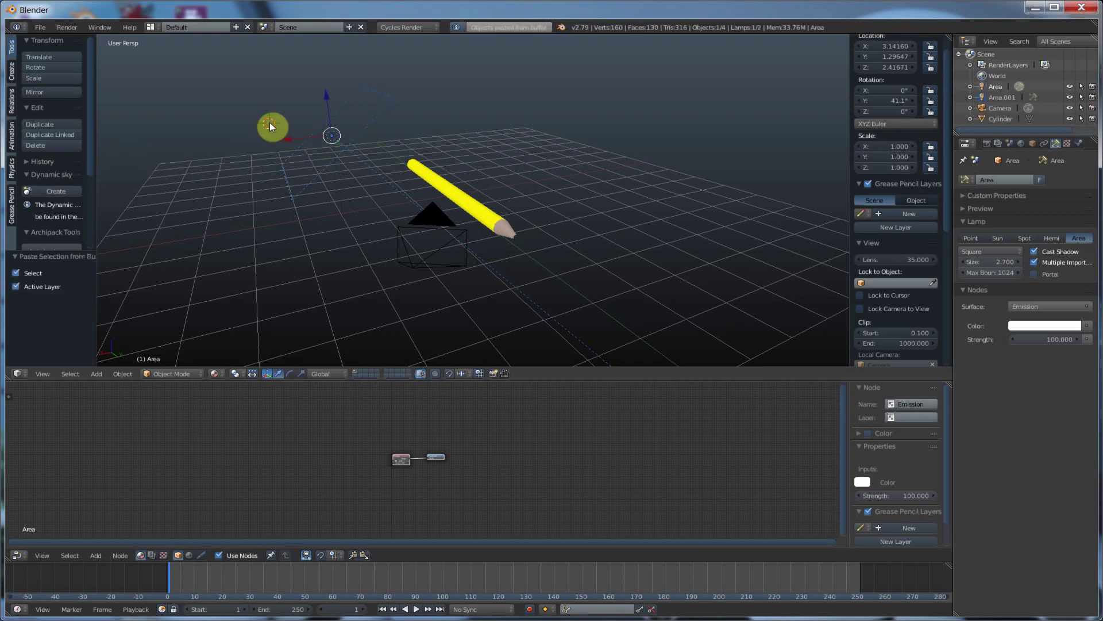
drag(285, 138, 550, 102)
Tilt the copied area lamp around Y so it faces the pencil from the opposite side
drag(902, 102, 882, 101)
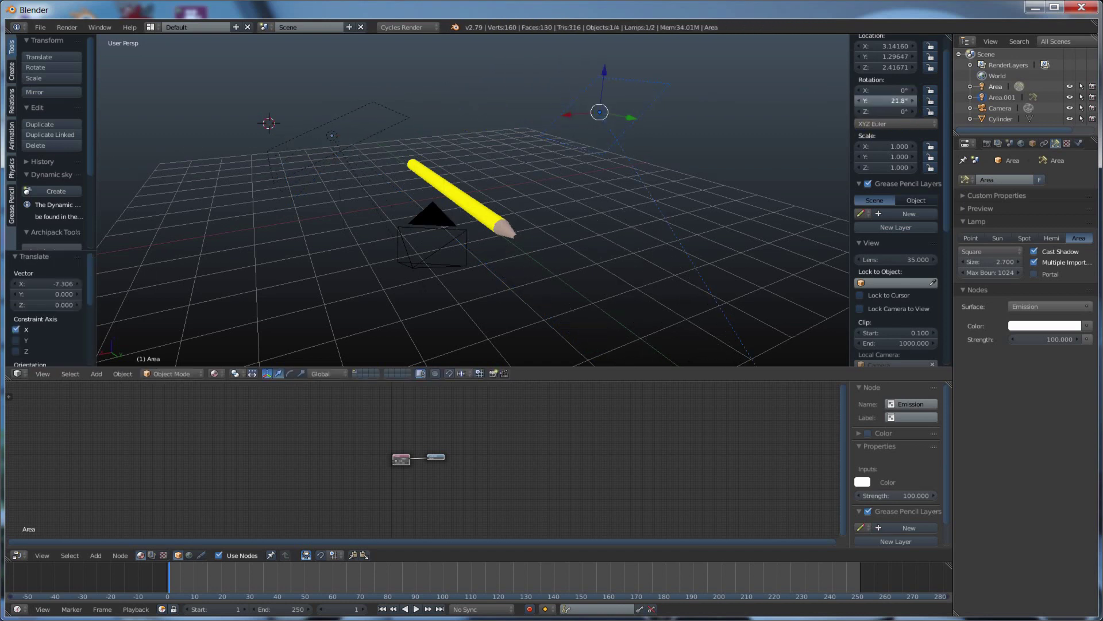
right_click(632, 112)
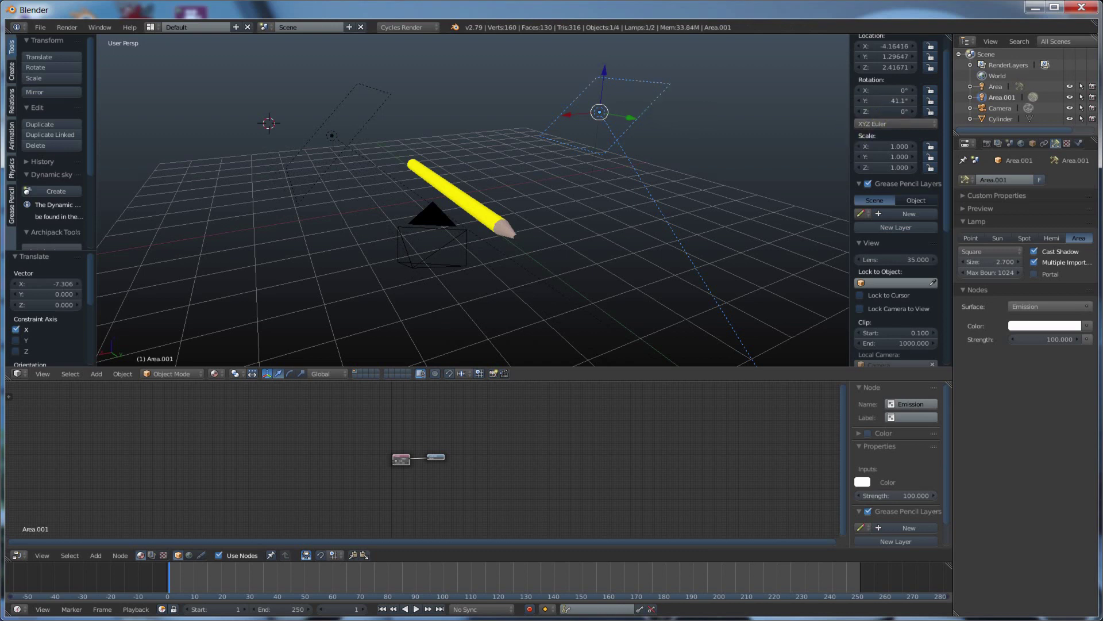
drag(896, 101, 850, 101)
Select the camera and preview the pencil through it in Rendered shading
right_click(431, 221)
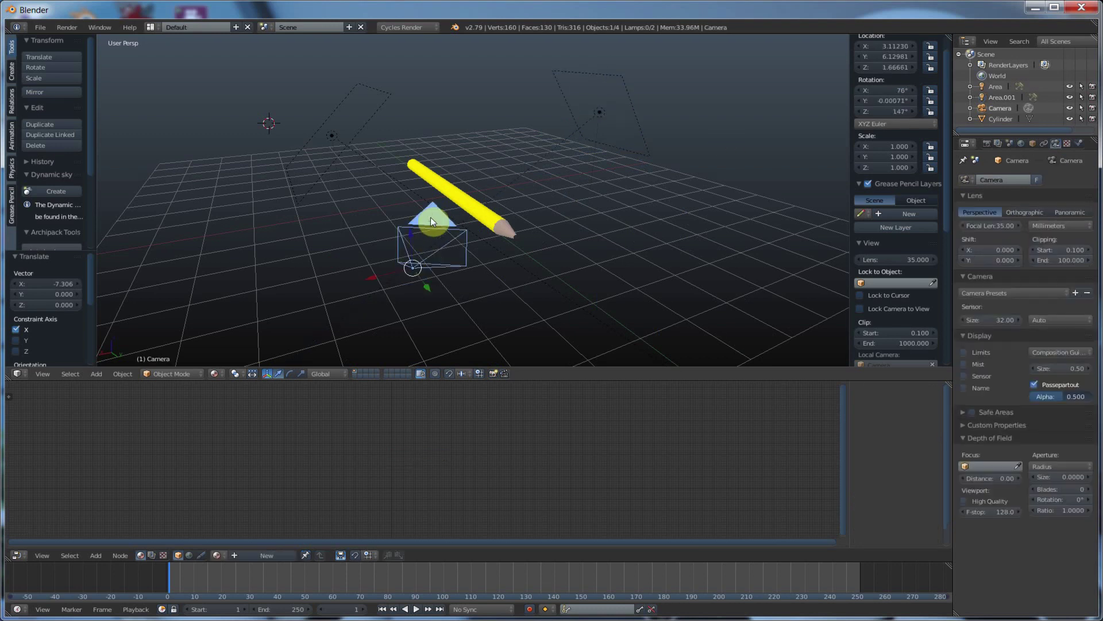
key(KP_0)
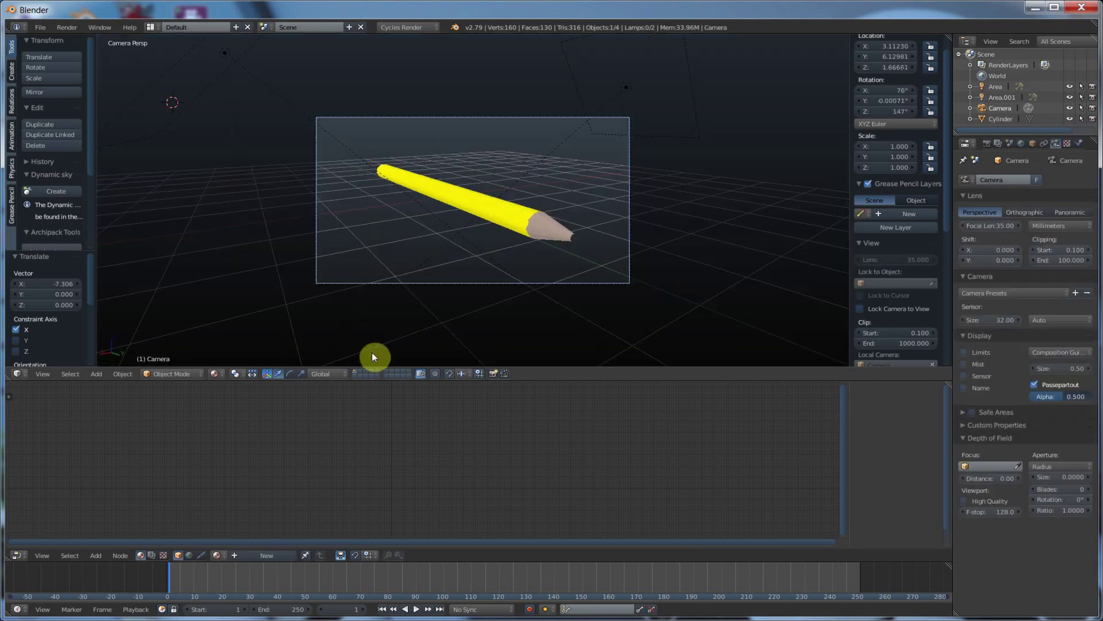
click(219, 375)
click(241, 301)
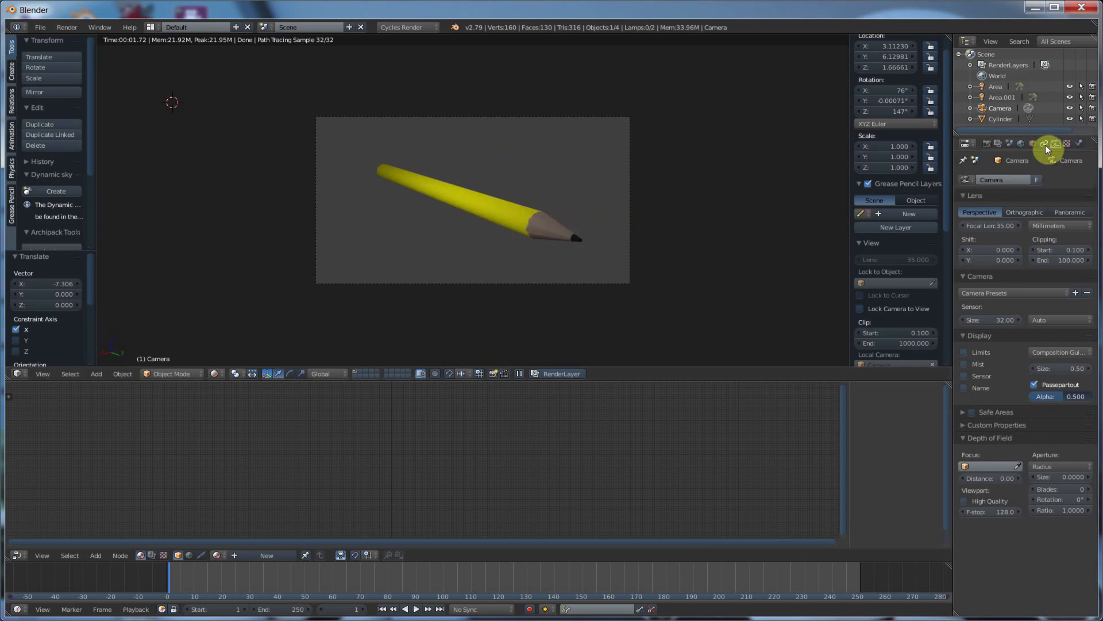
Set the World surface color to black
click(1022, 144)
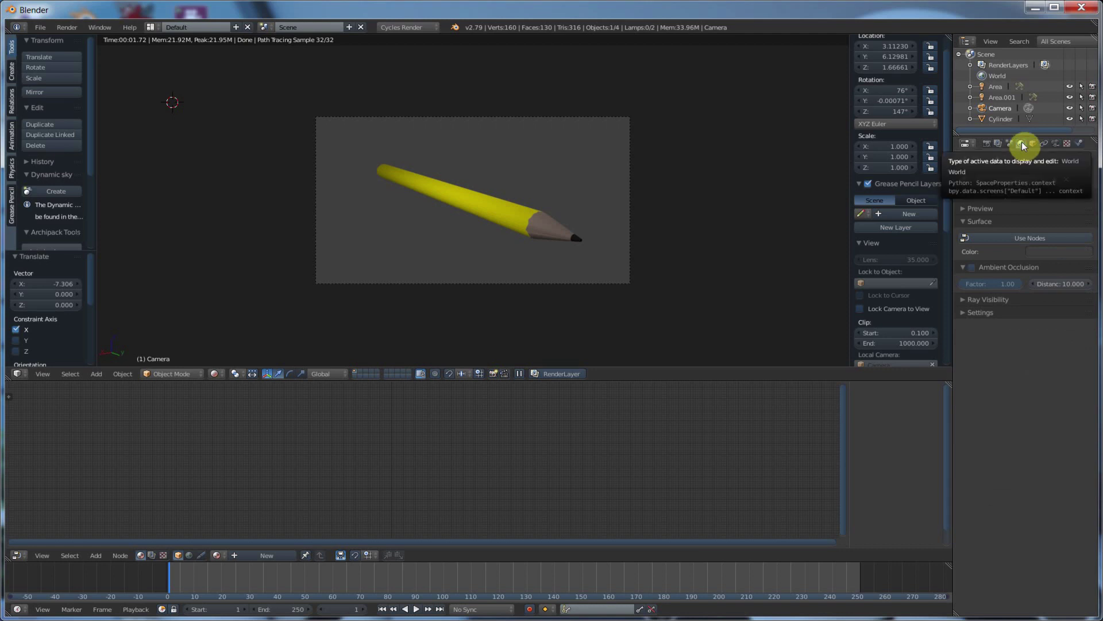
click(1048, 251)
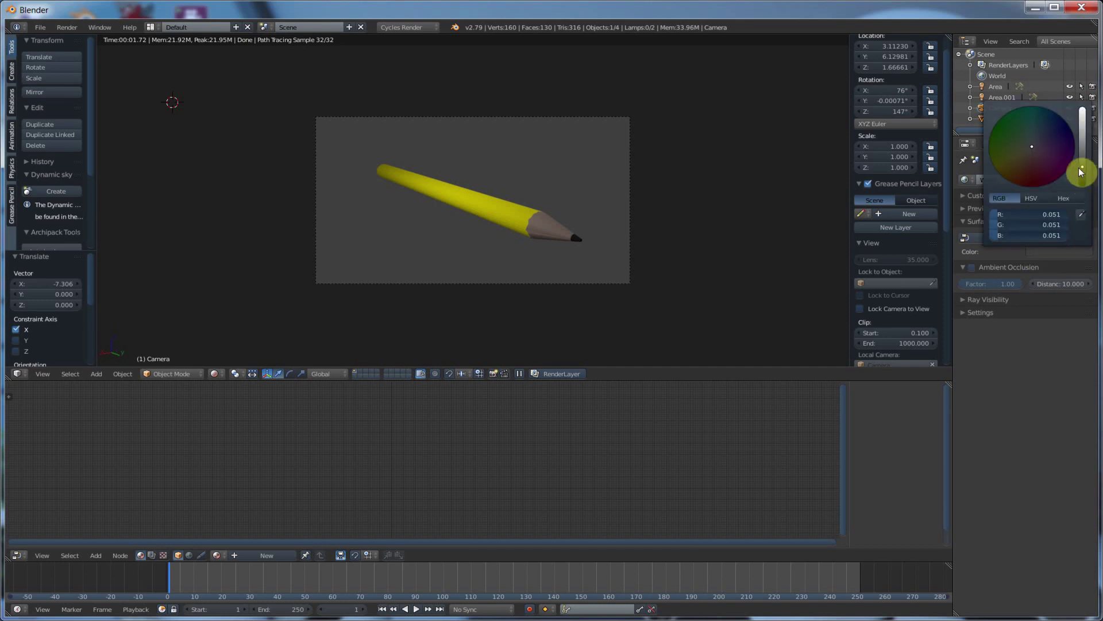
drag(1085, 171, 1084, 189)
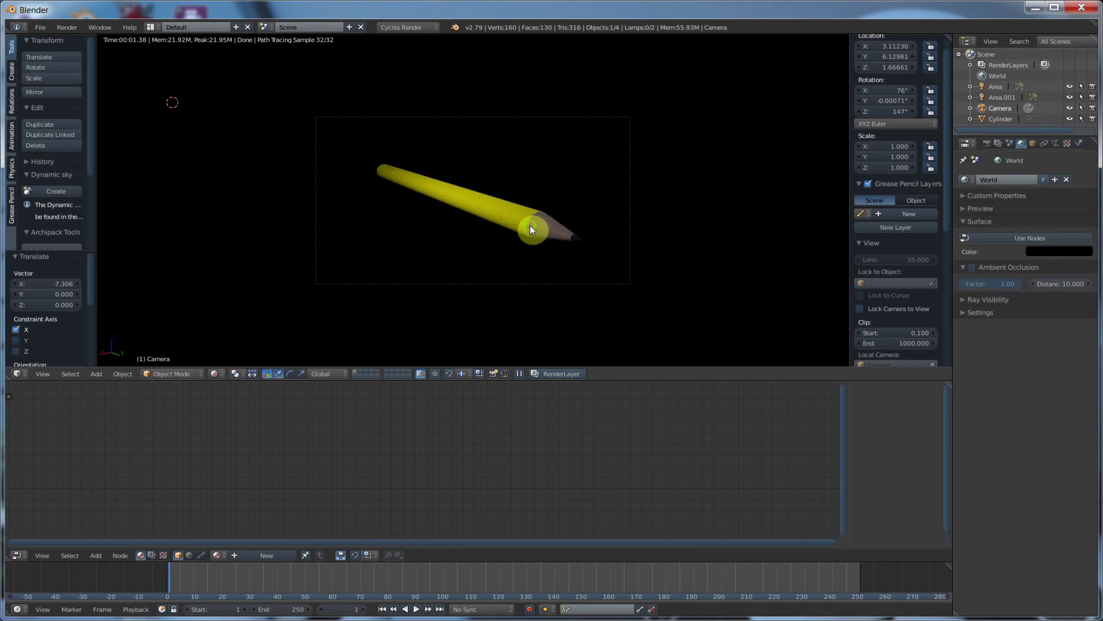
Examine the pencil's lighting against the dark background, then leave the camera view and return to Material shading
middle_drag(530, 225, 514, 221)
mouse_move(594, 282)
middle_down()
mouse_move(553, 263)
mouse_move(611, 271)
middle_up()
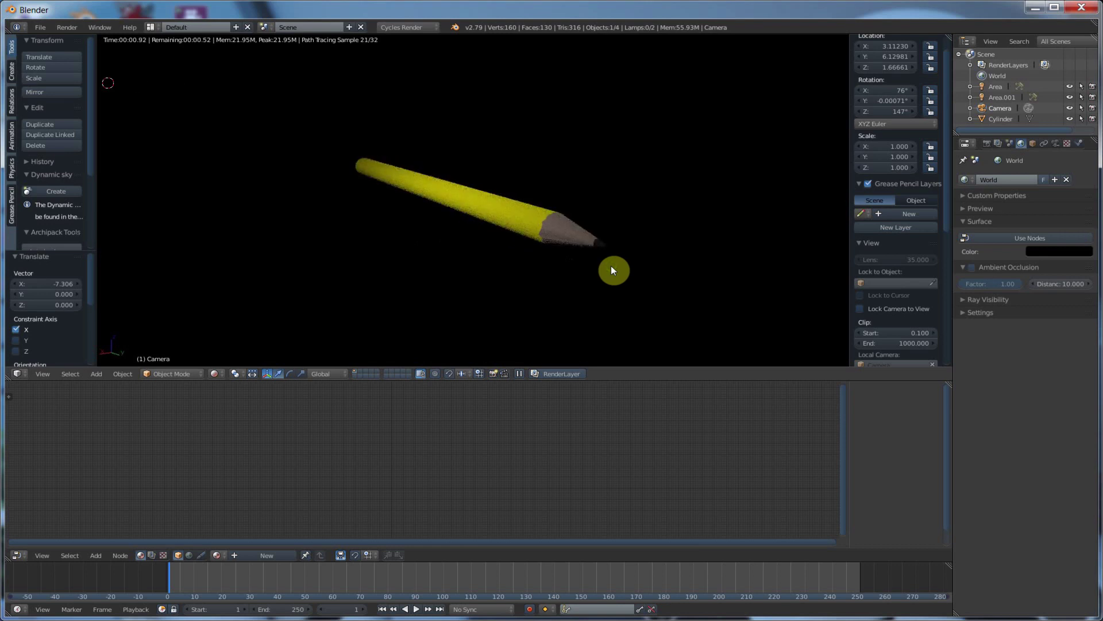
scroll(596, 264, down, 1)
scroll(596, 263, up, 1)
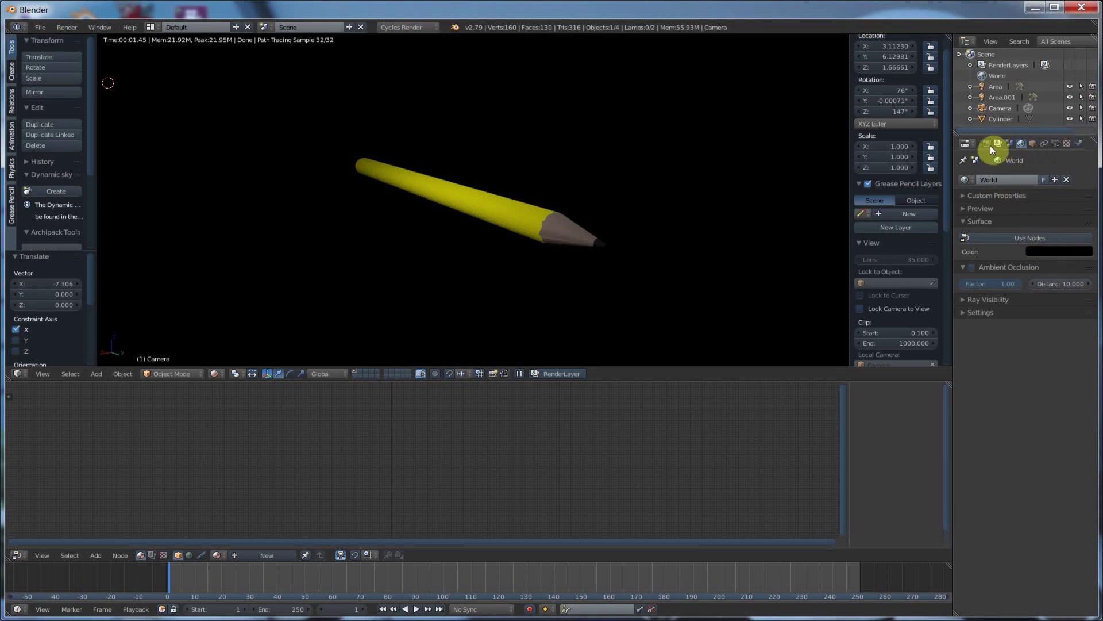
click(214, 373)
click(229, 337)
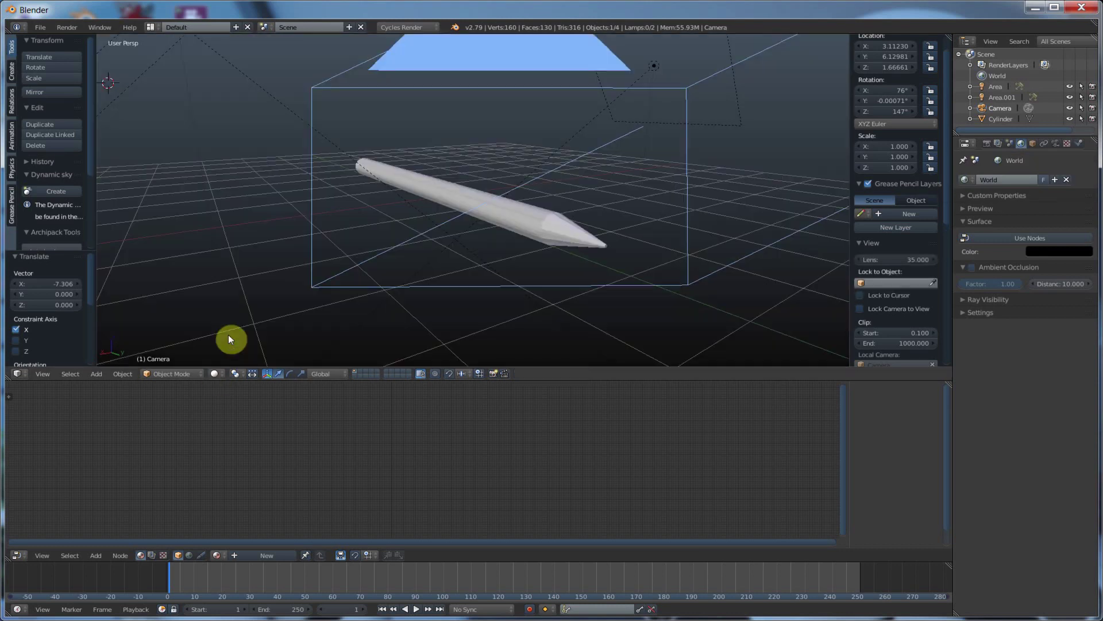
mouse_move(570, 257)
middle_down()
mouse_move(581, 246)
mouse_move(554, 256)
middle_up()
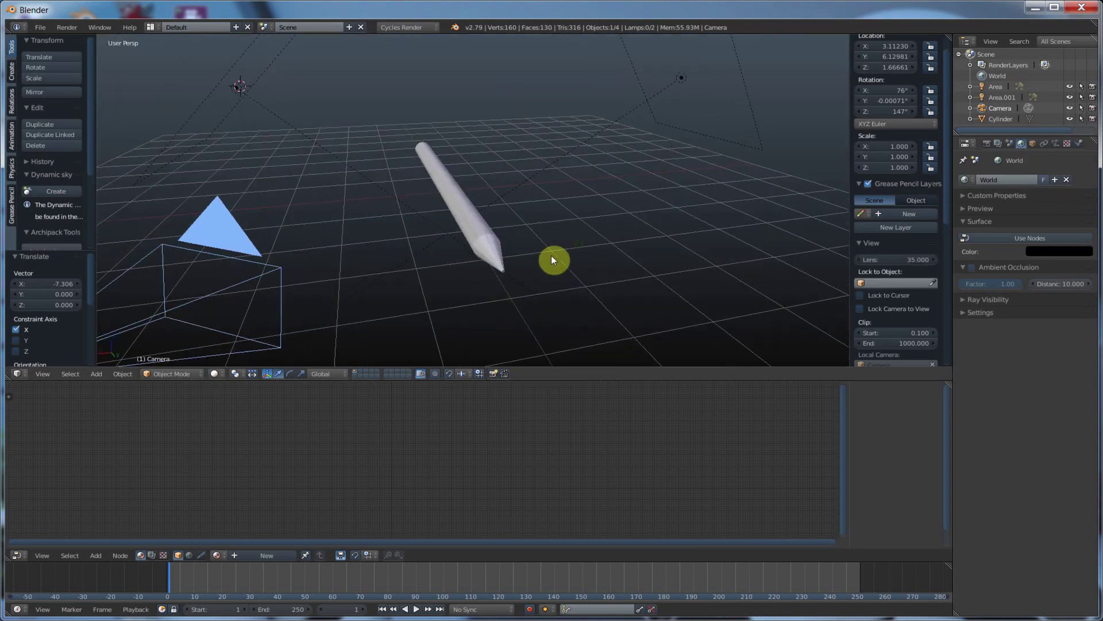
click(214, 374)
click(235, 314)
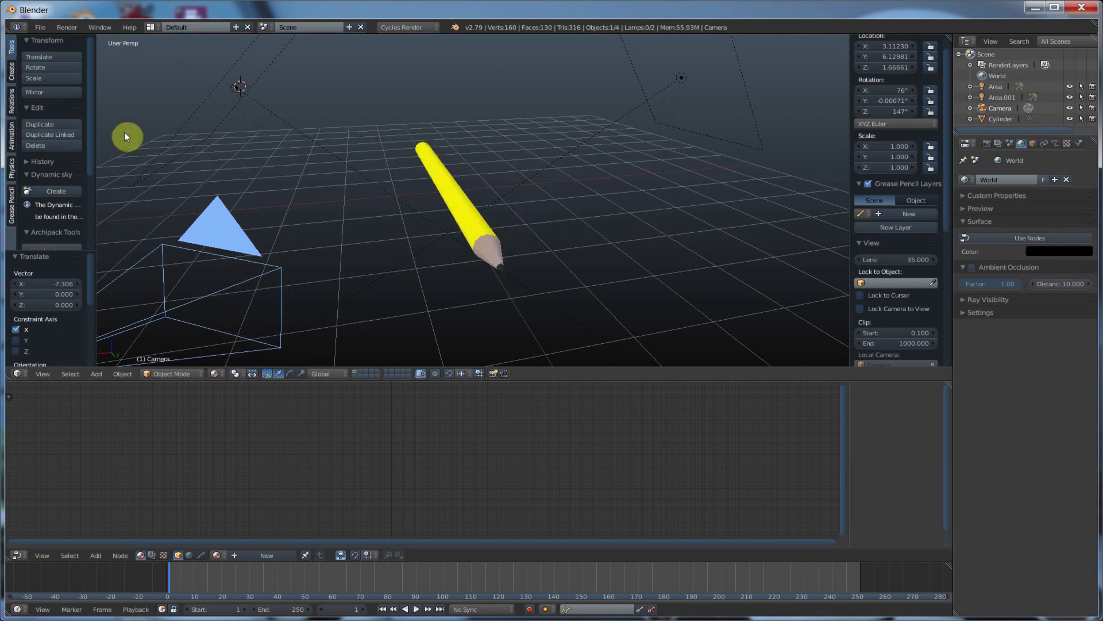
Try adding a plane at the 3D cursor and delete it again
click(11, 72)
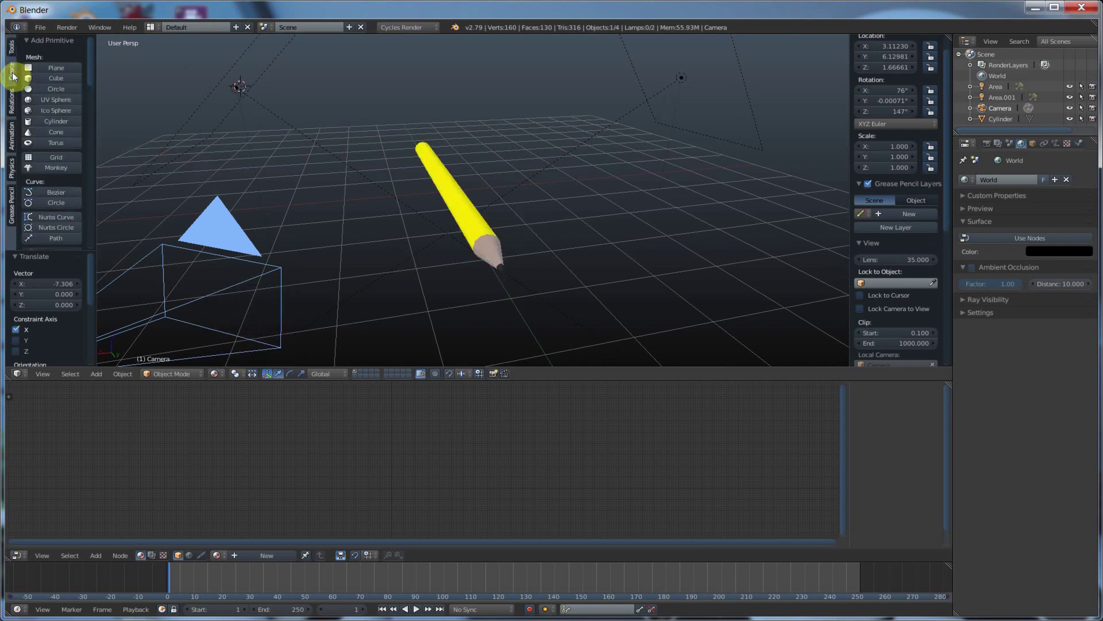
click(48, 68)
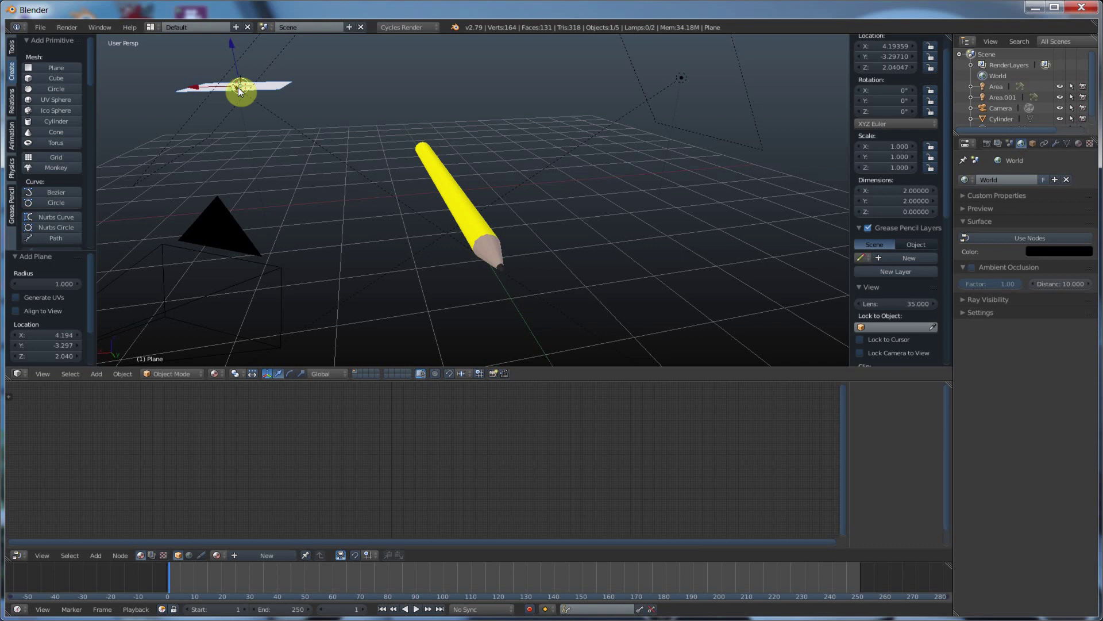
key(Delete)
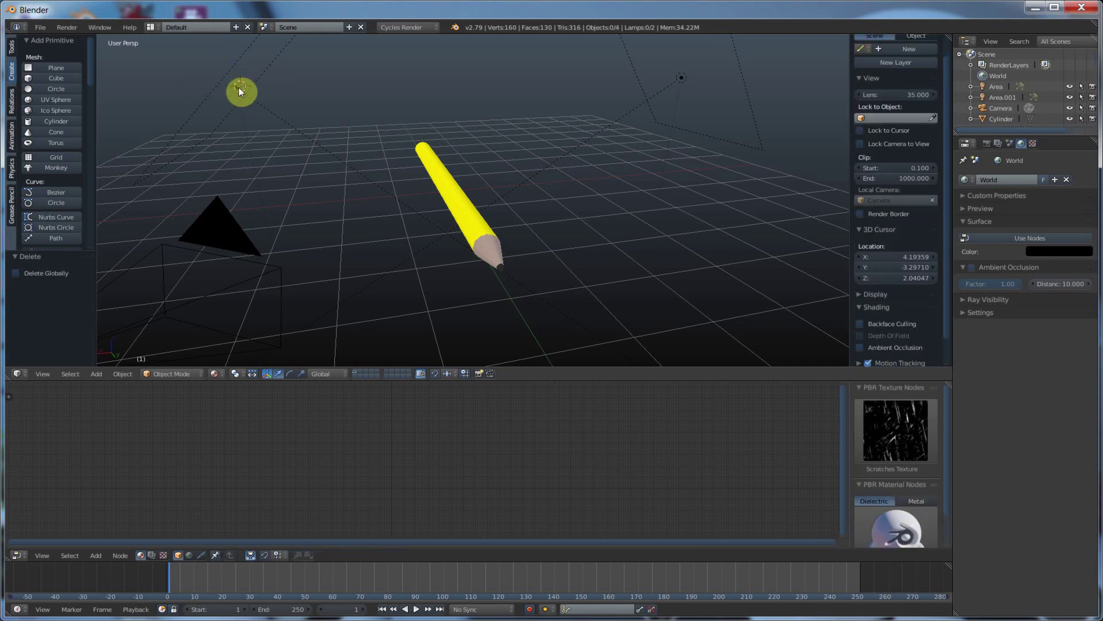
Snap the 3D cursor to the scene center and add a plane there
click(119, 373)
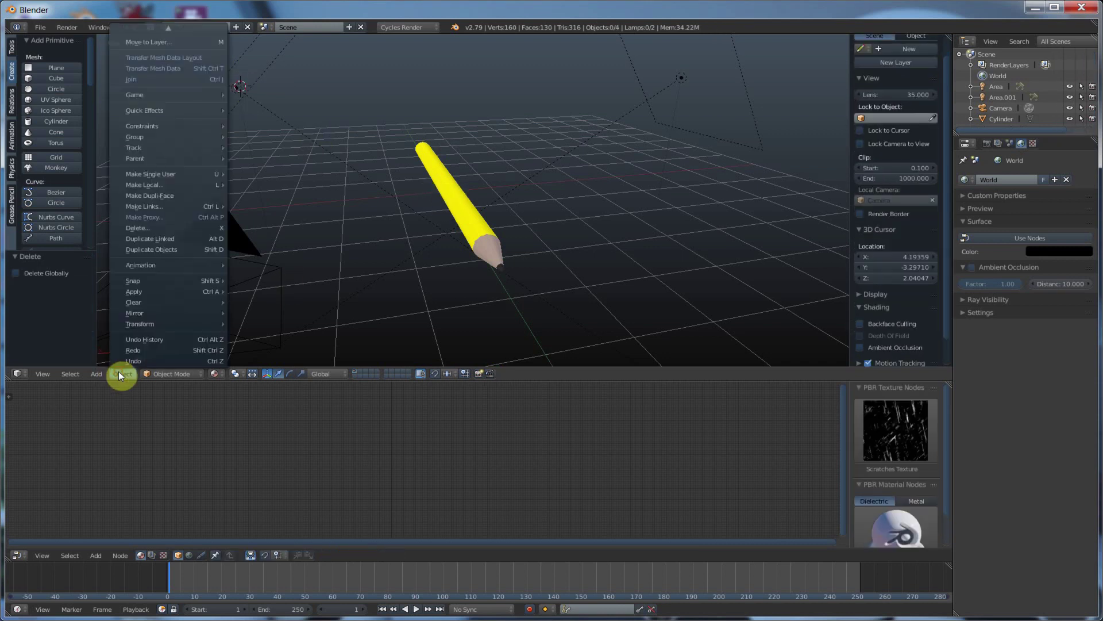
mouse_move(156, 280)
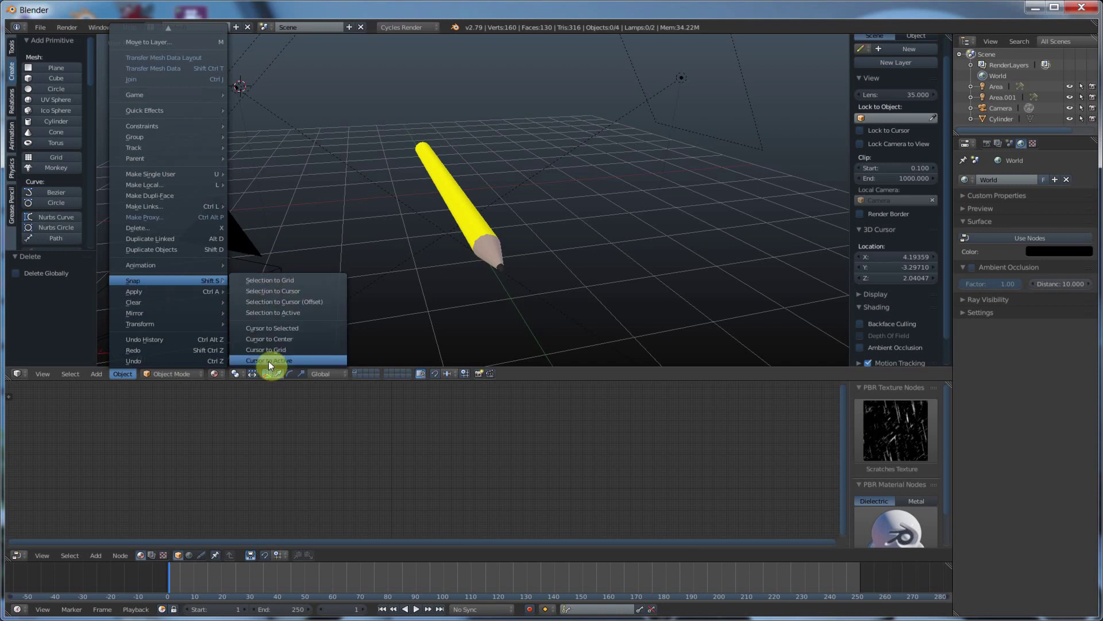
click(267, 339)
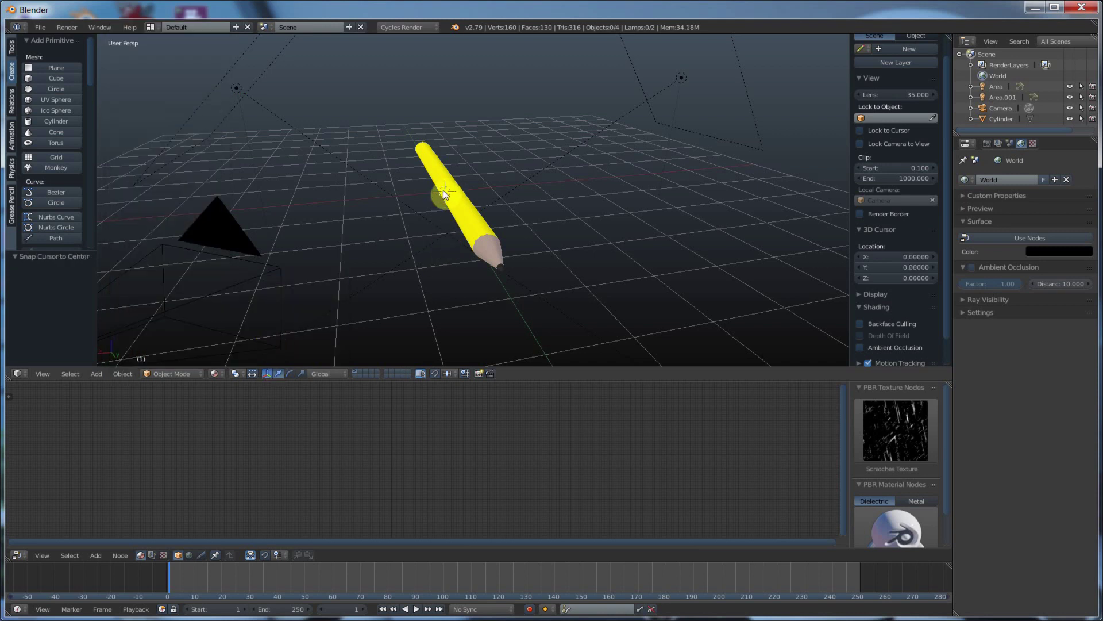
click(54, 67)
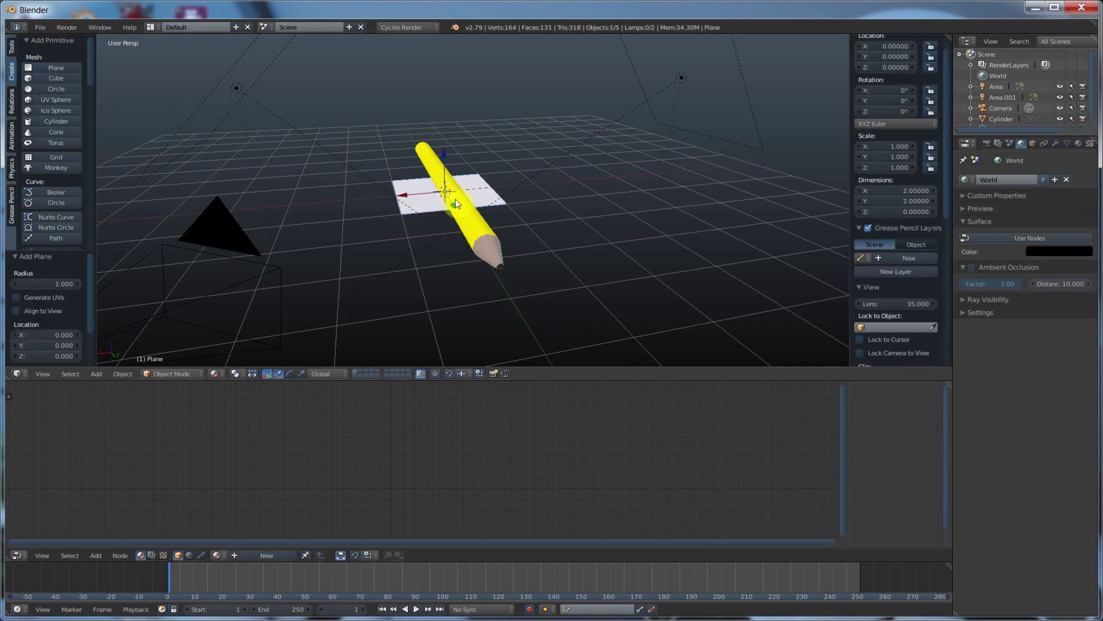
Scale the plane up uniformly by about 5.35 to form a large floor under the pencil
click(11, 49)
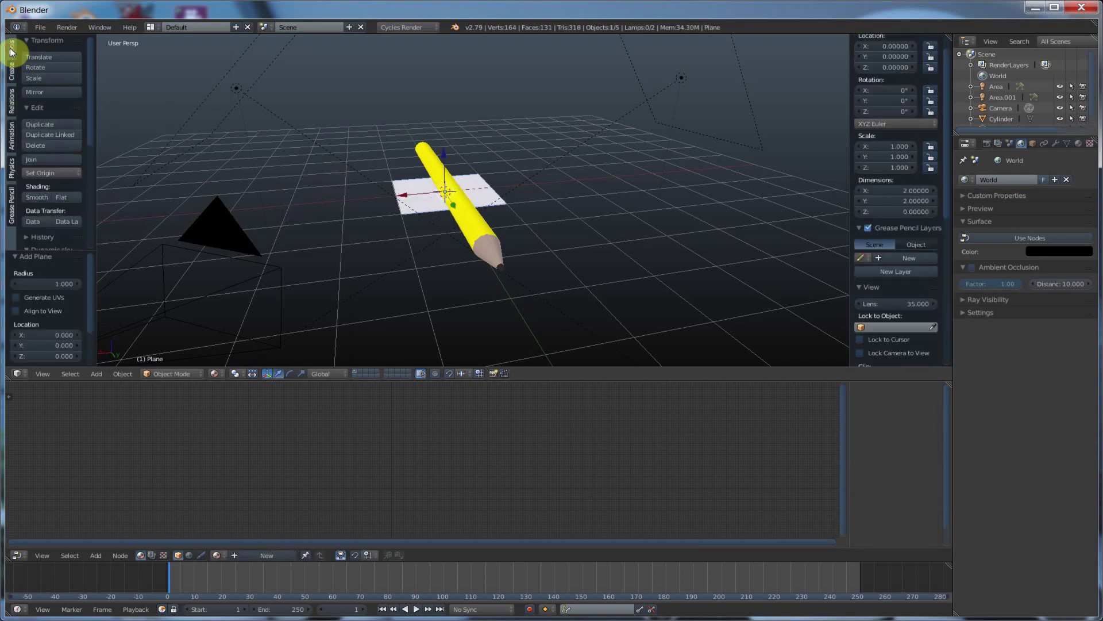
click(42, 79)
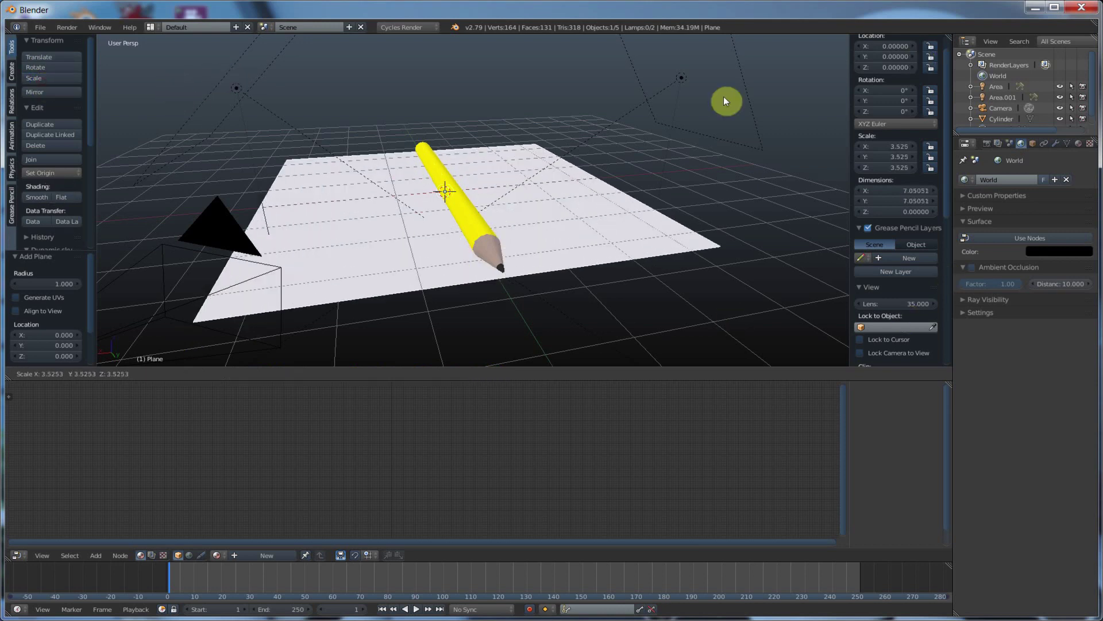
click(144, 289)
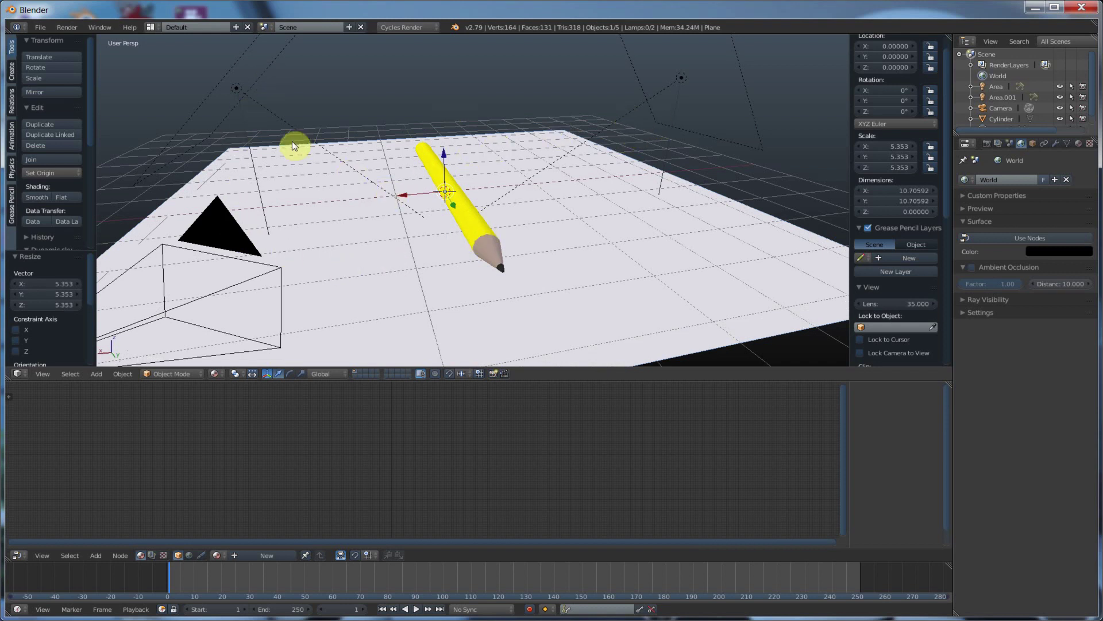
Select the camera, preview the pencil and floor through it in Rendered shading, and return to Material shading
right_click(219, 216)
key(KP_0)
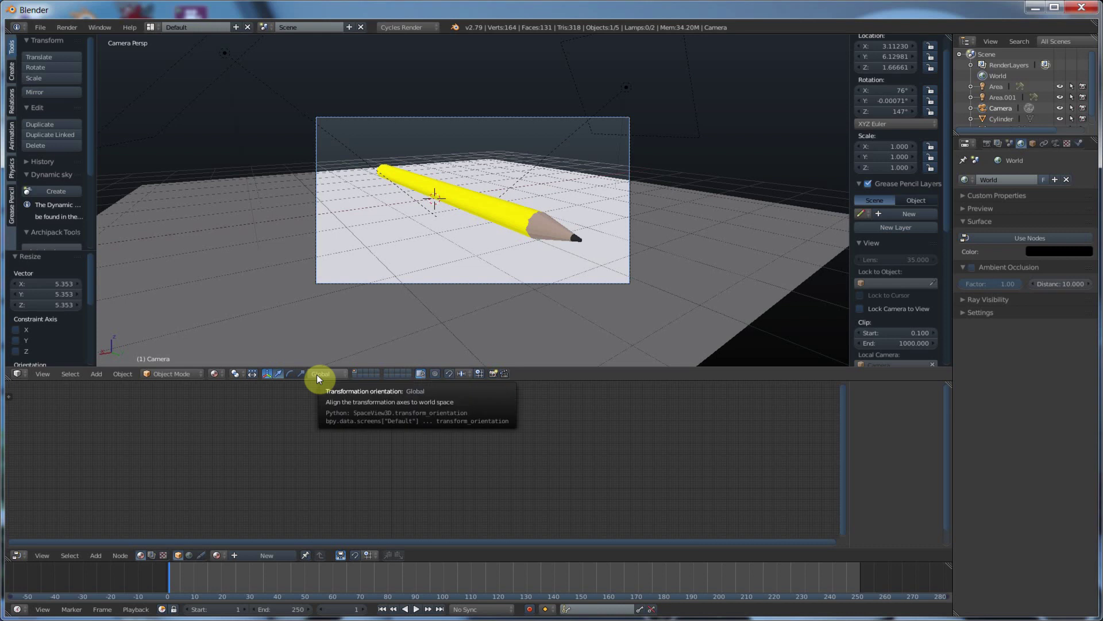
click(217, 374)
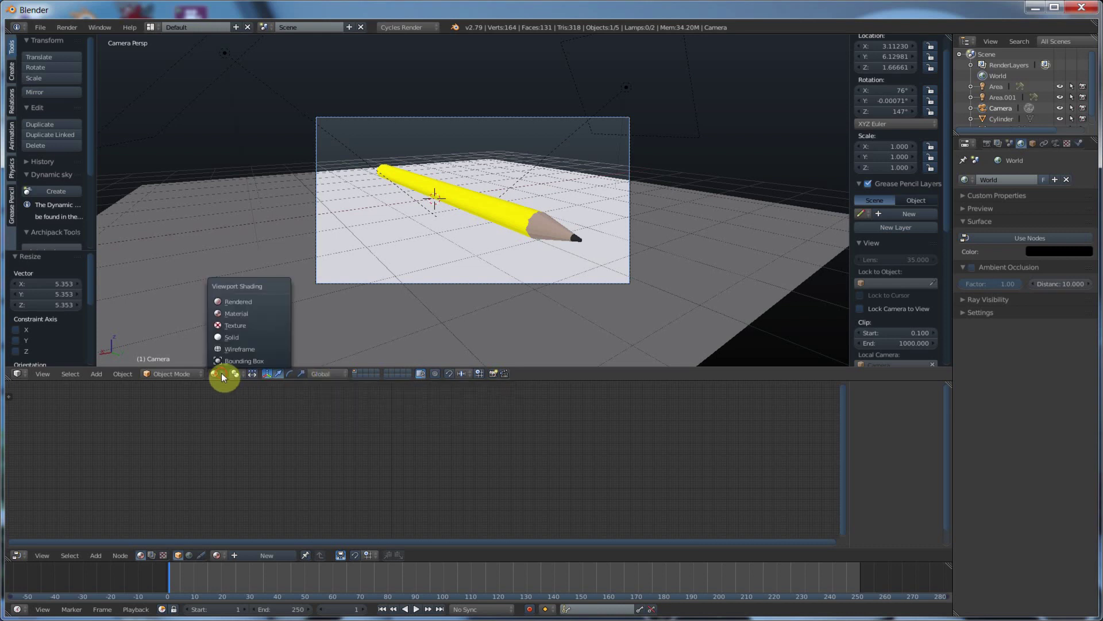
click(237, 299)
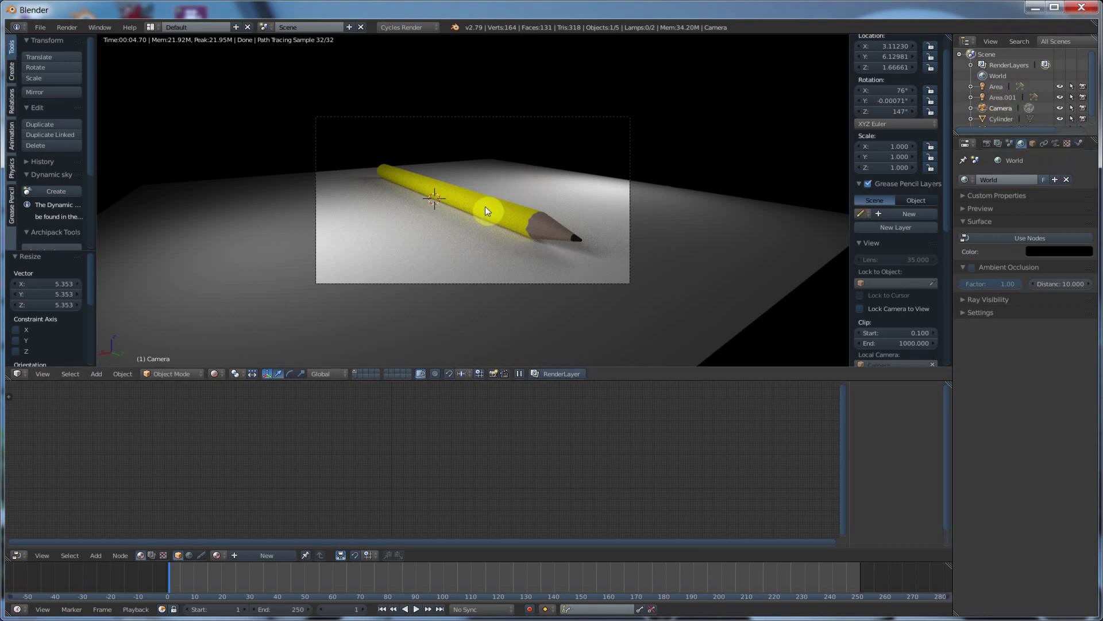
click(216, 375)
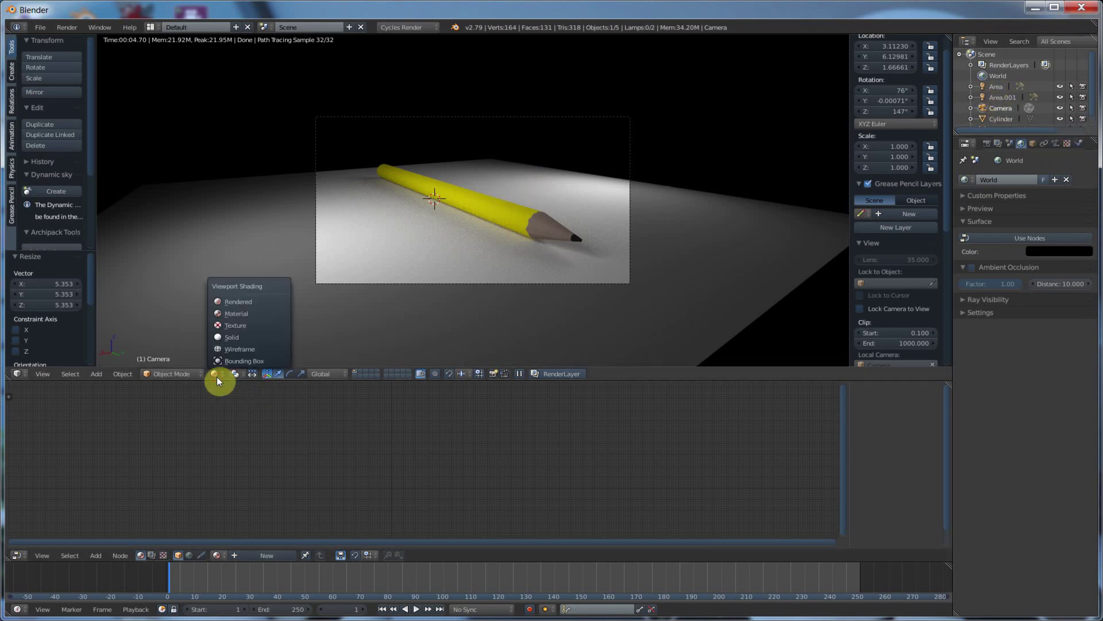
click(242, 315)
Change the surface shader of the pencil's paint material to Principled BSDF
right_click(522, 223)
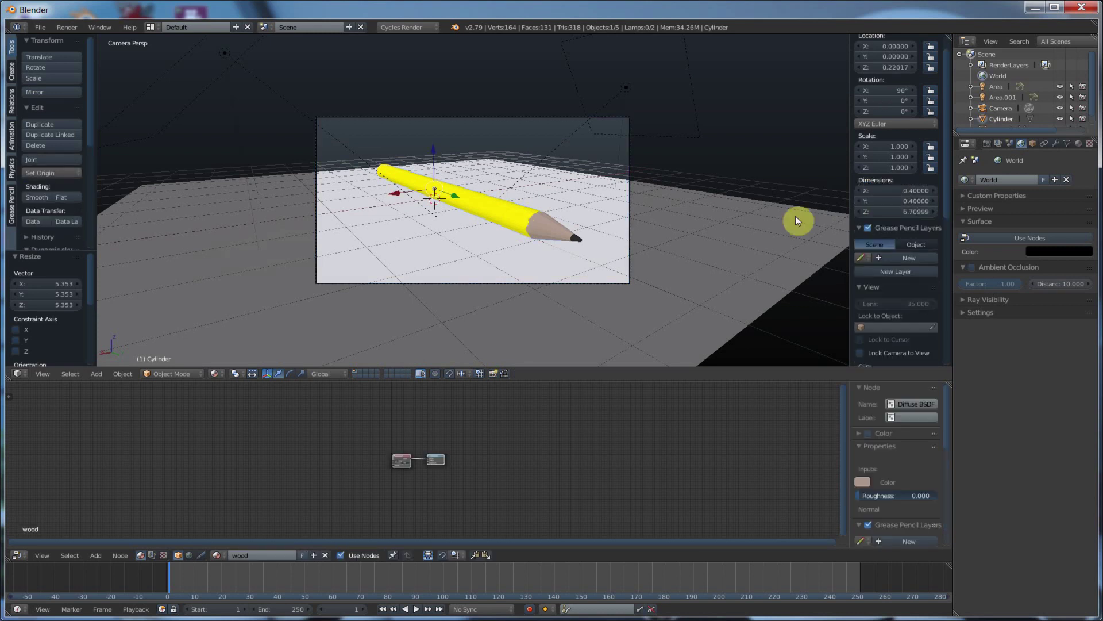
click(1078, 143)
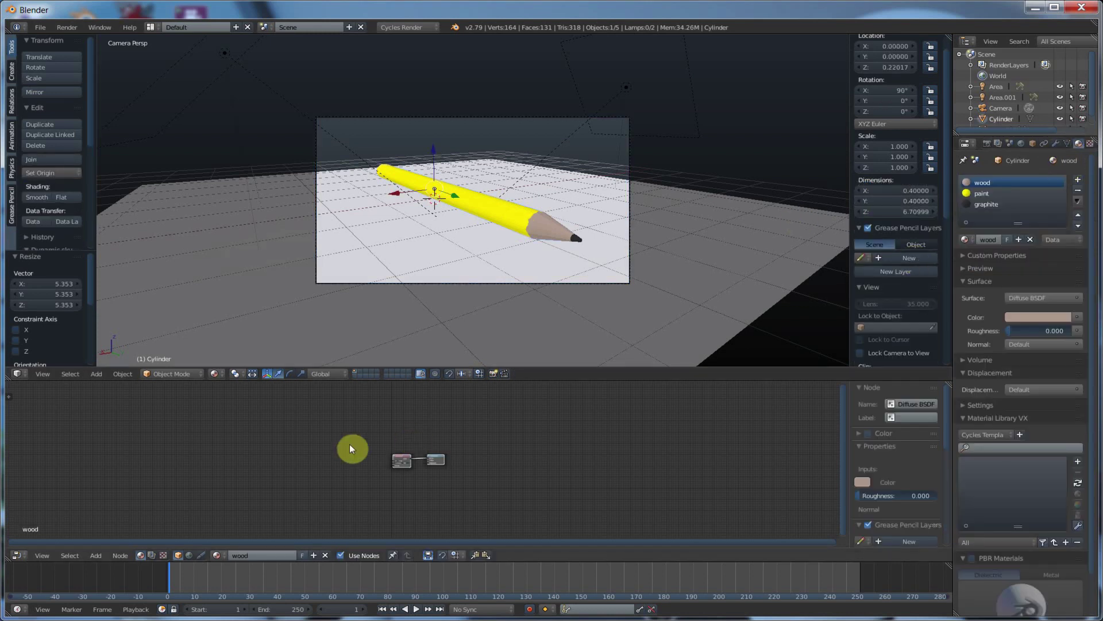
click(982, 194)
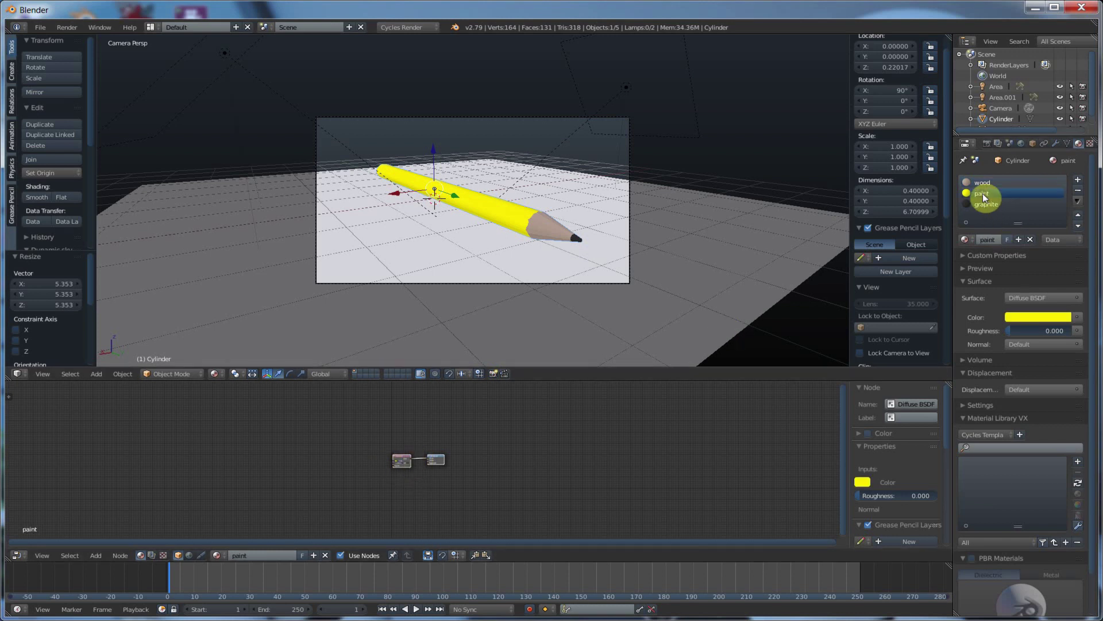
click(1029, 298)
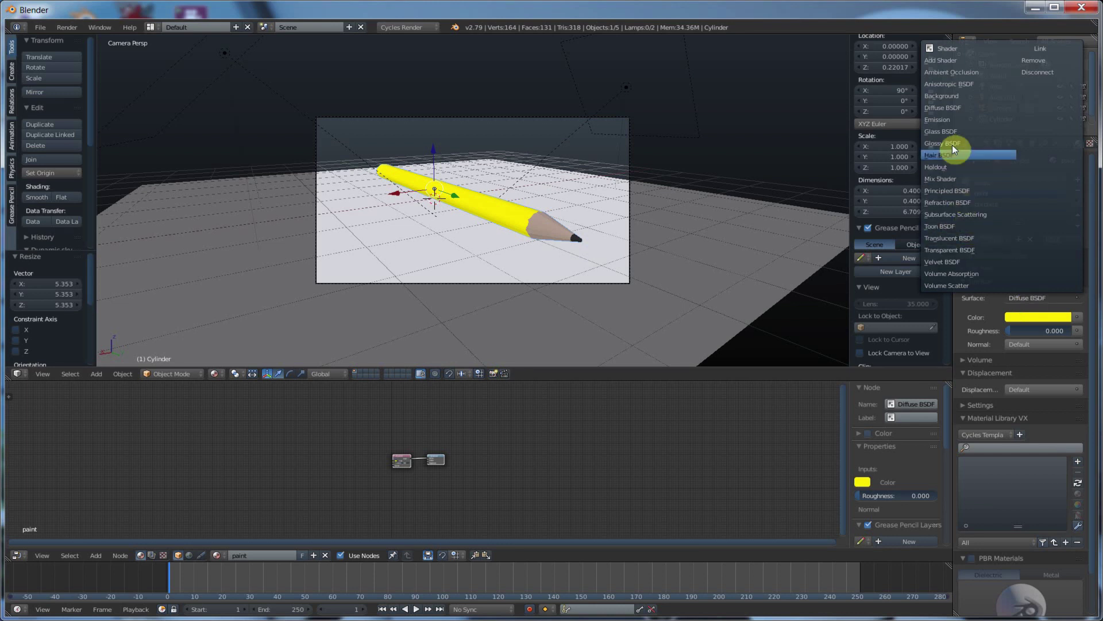
click(943, 192)
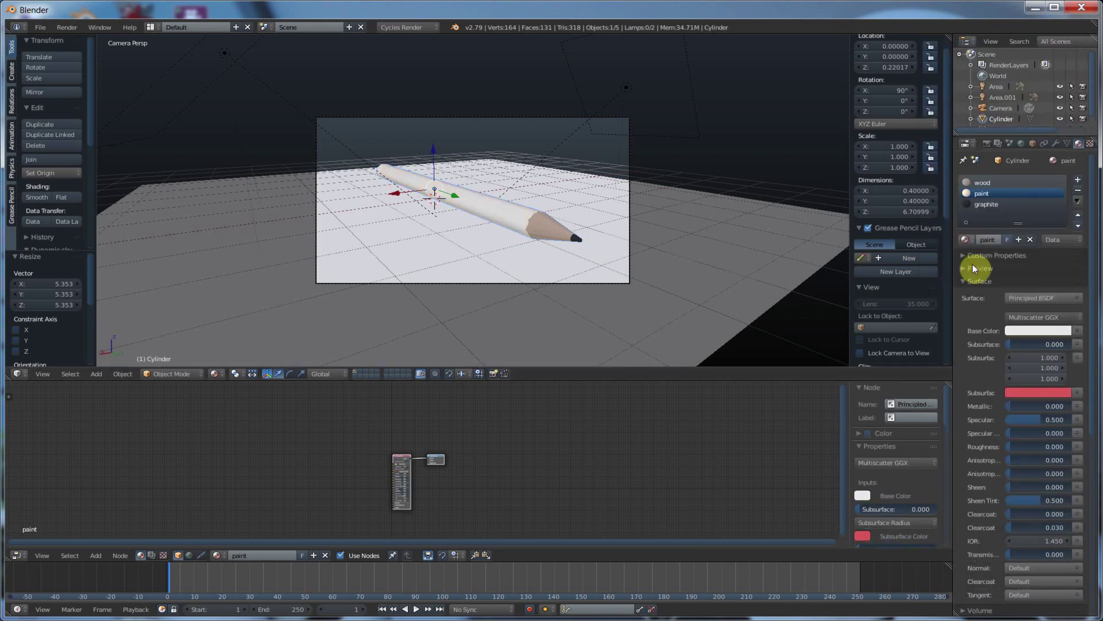
Set the paint material's base color to a golden yellow
click(1029, 330)
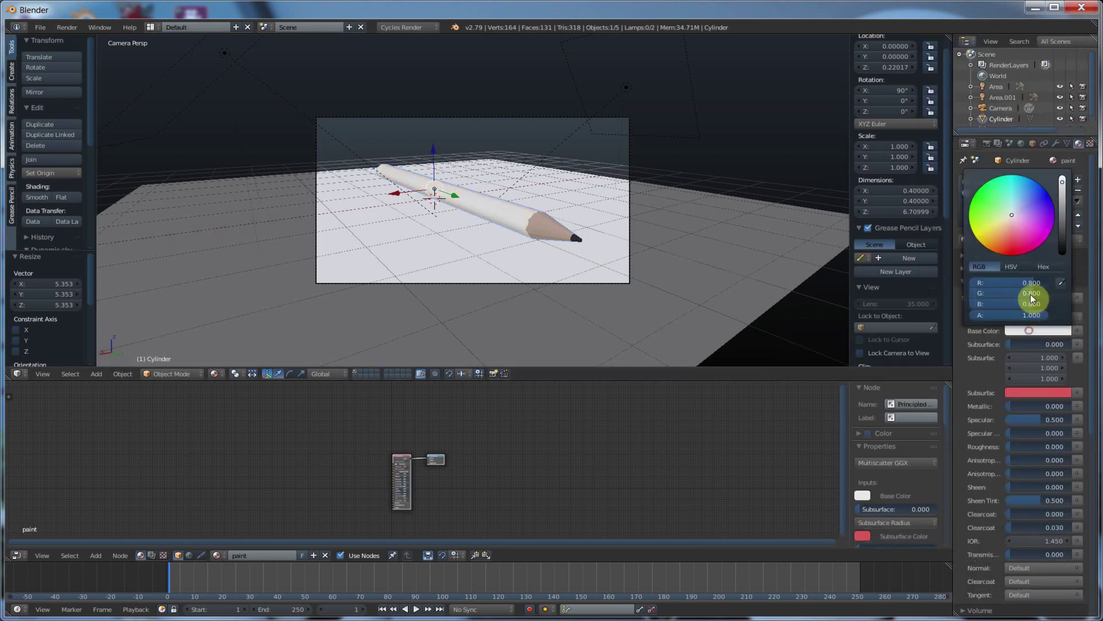
click(985, 234)
drag(985, 233, 982, 242)
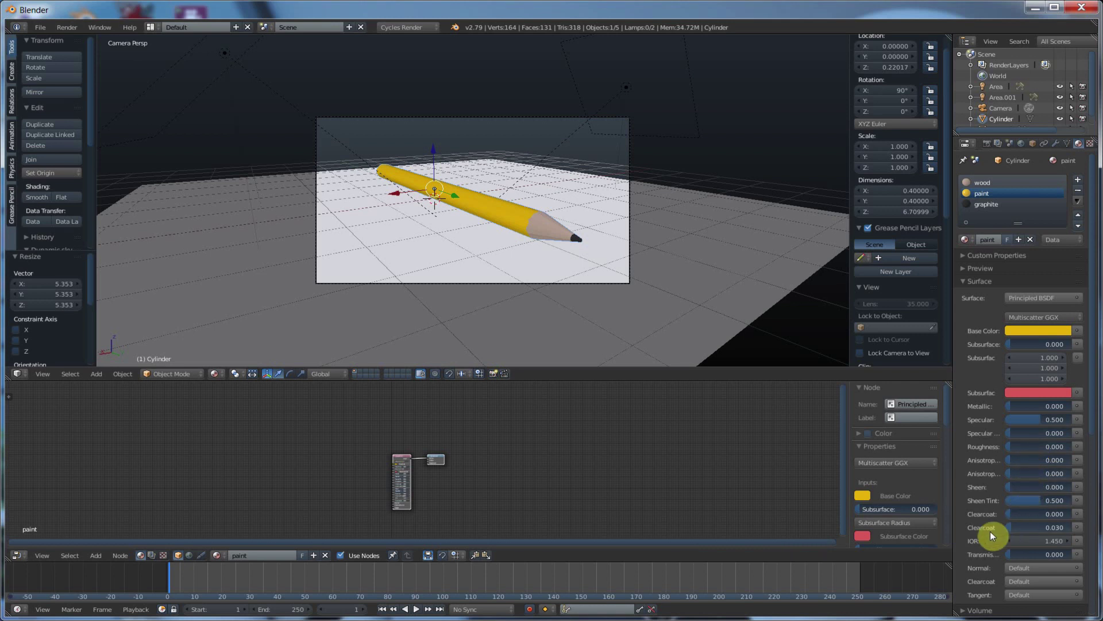
scroll(989, 534, down, 3)
scroll(989, 533, up, 3)
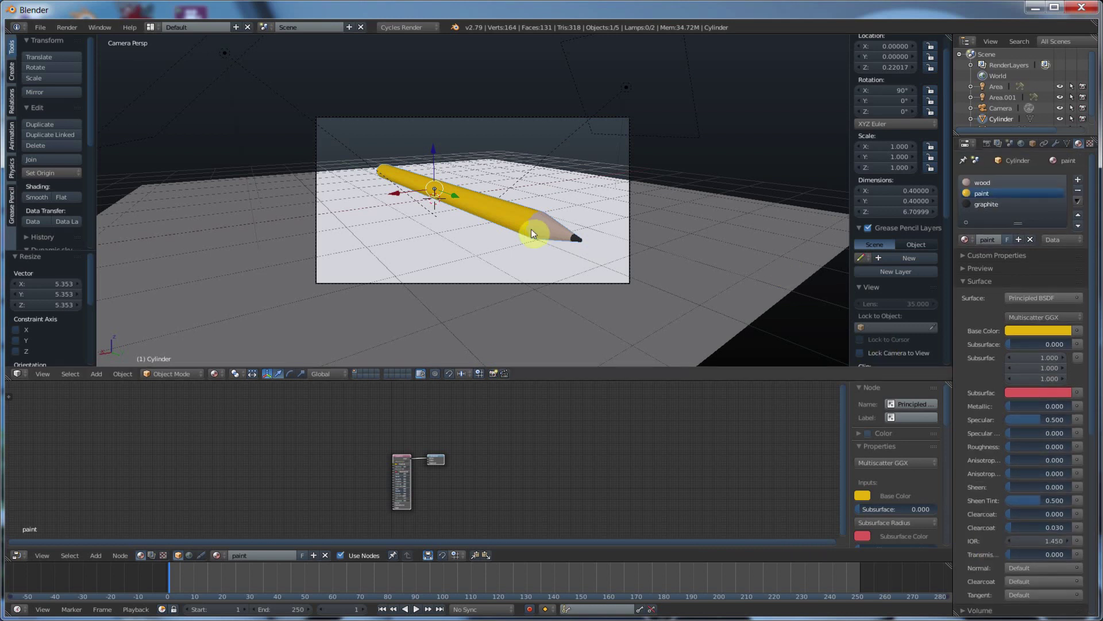
Preview the repainted pencil up close through the camera in Rendered shading
click(215, 374)
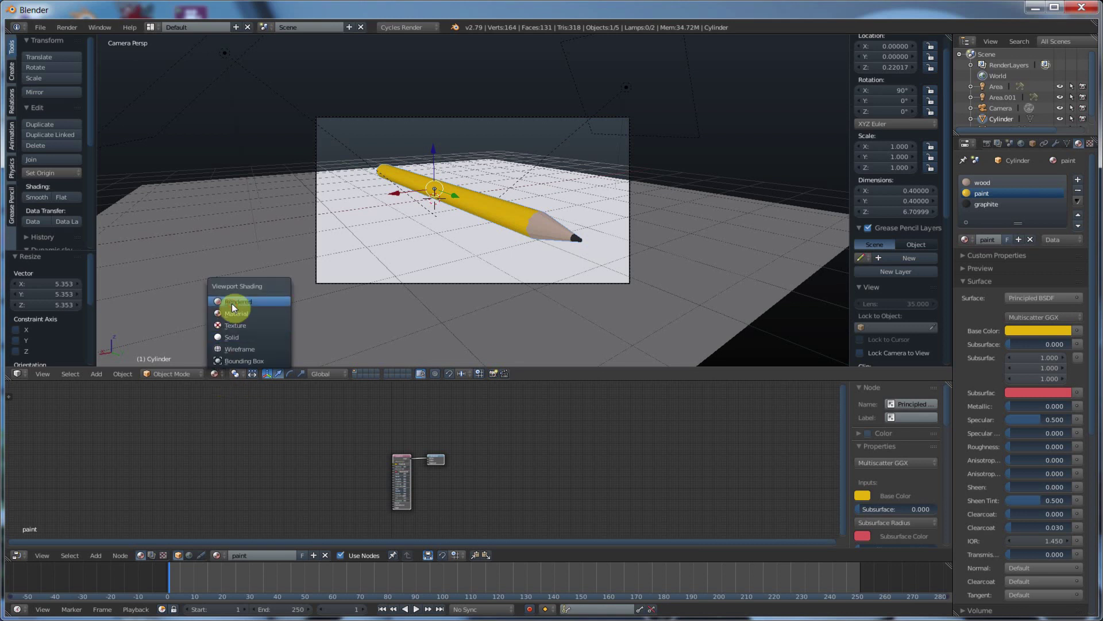
click(233, 303)
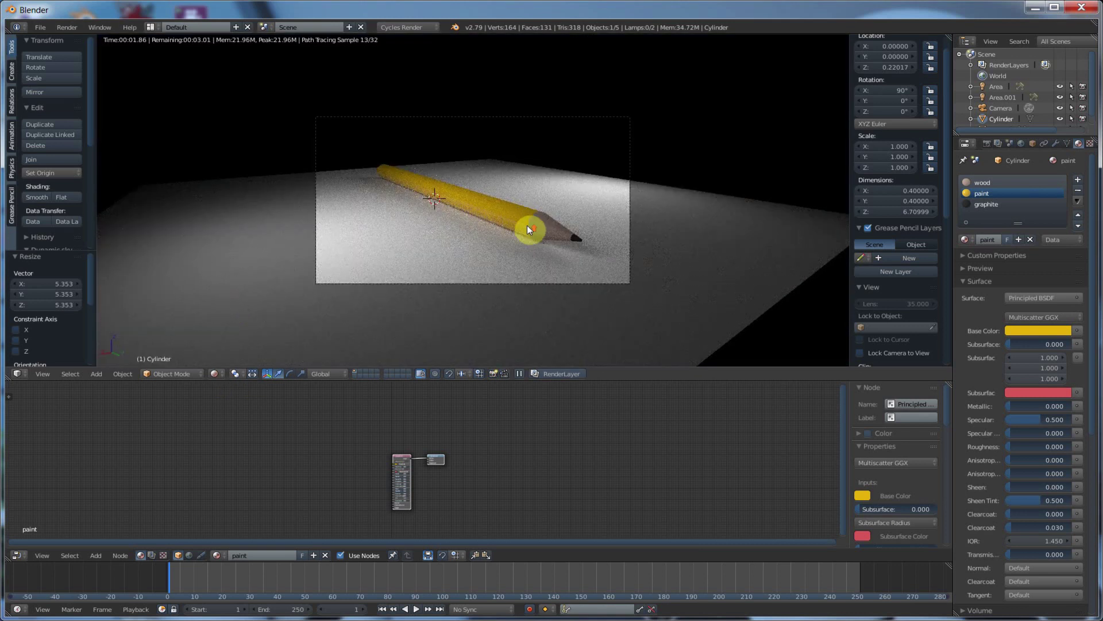
scroll(527, 225, up, 1)
scroll(526, 225, up, 1)
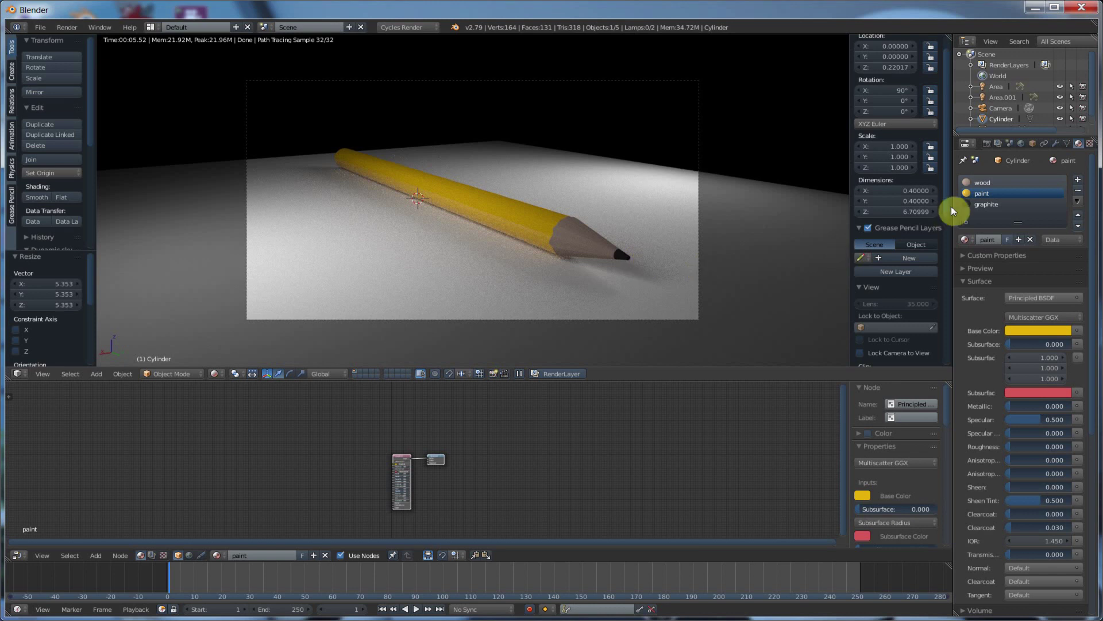
Change the graphite material's surface to Principled BSDF and darken its base color to near black
click(986, 204)
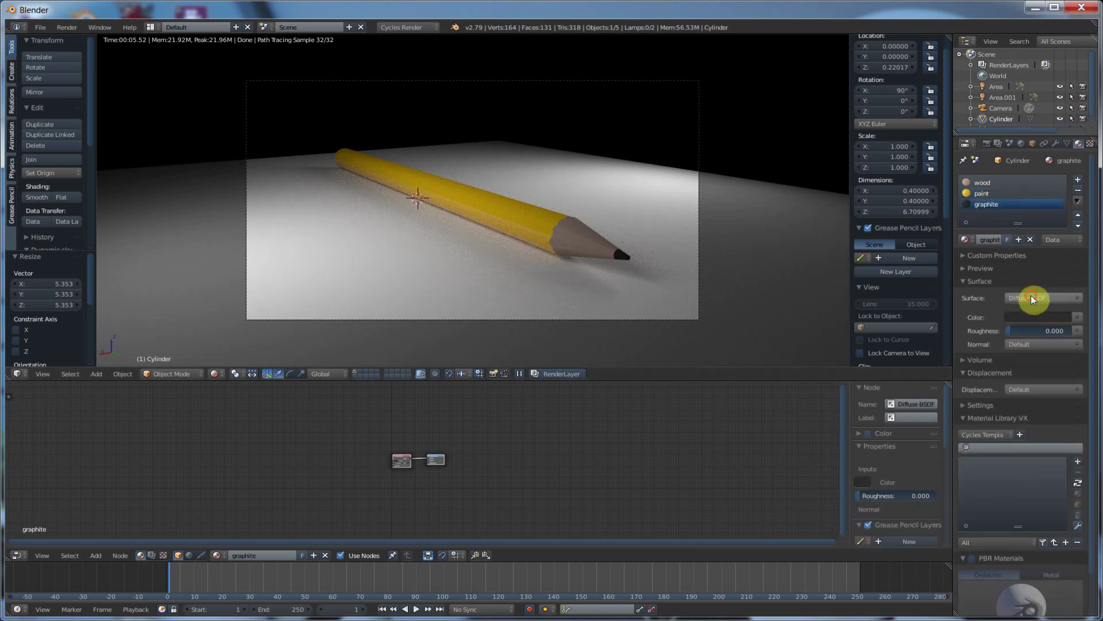
click(1031, 296)
click(977, 192)
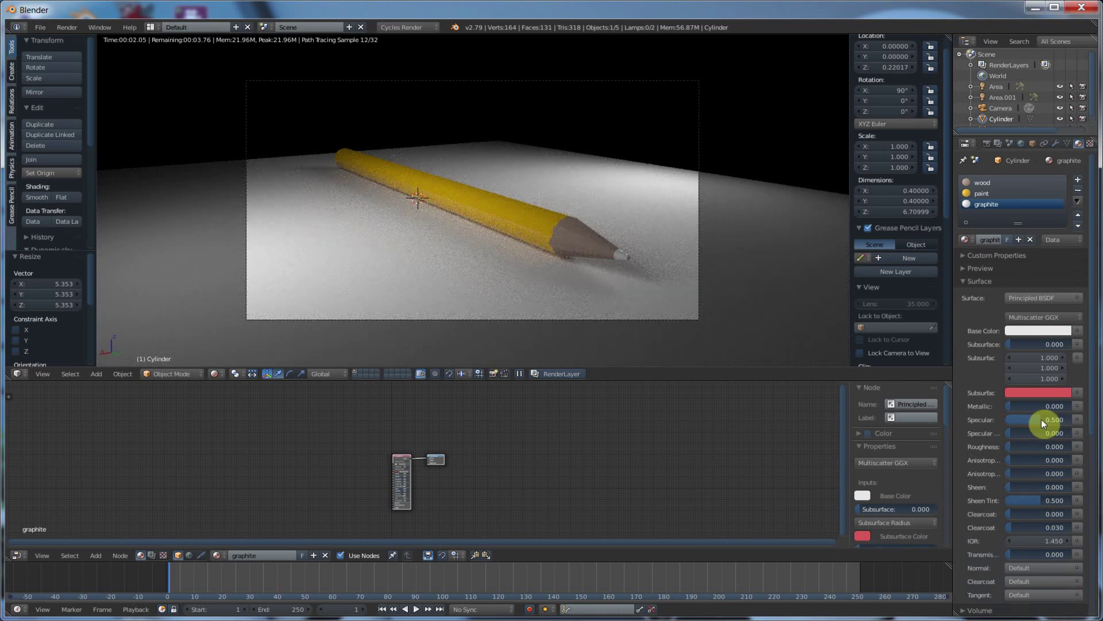
click(1037, 332)
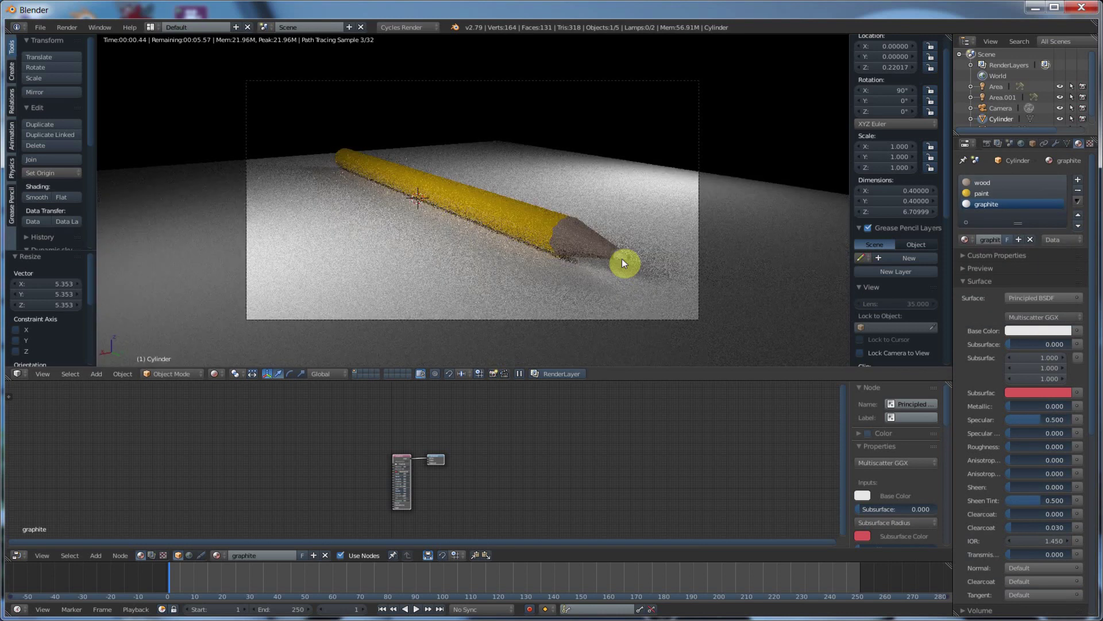
click(1036, 331)
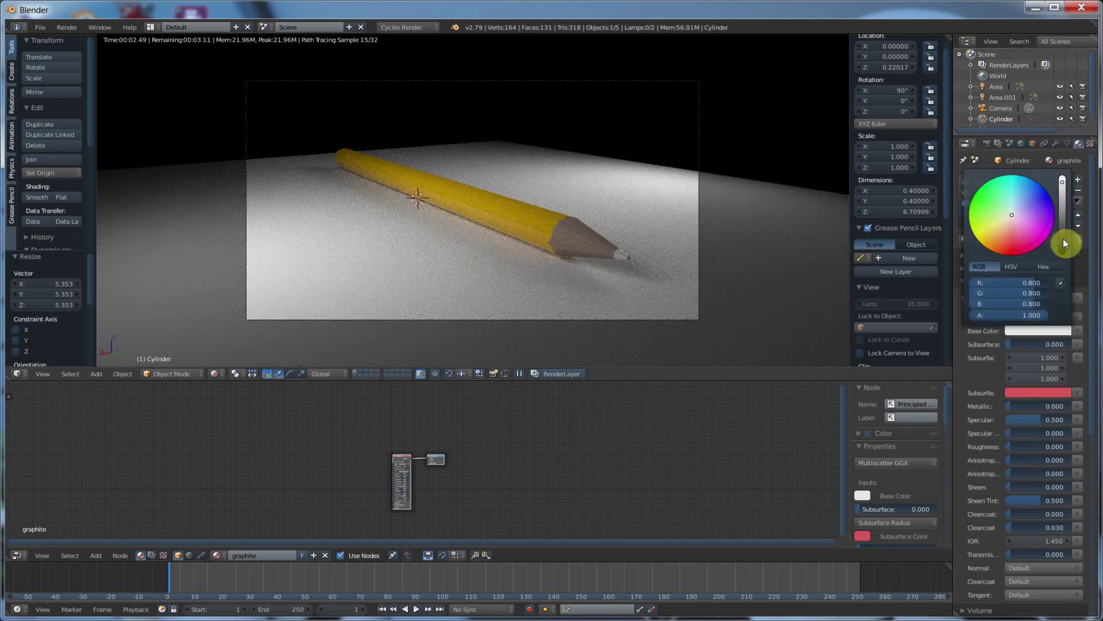
mouse_move(1063, 239)
mouse_down()
mouse_move(1063, 254)
mouse_move(1063, 243)
mouse_up()
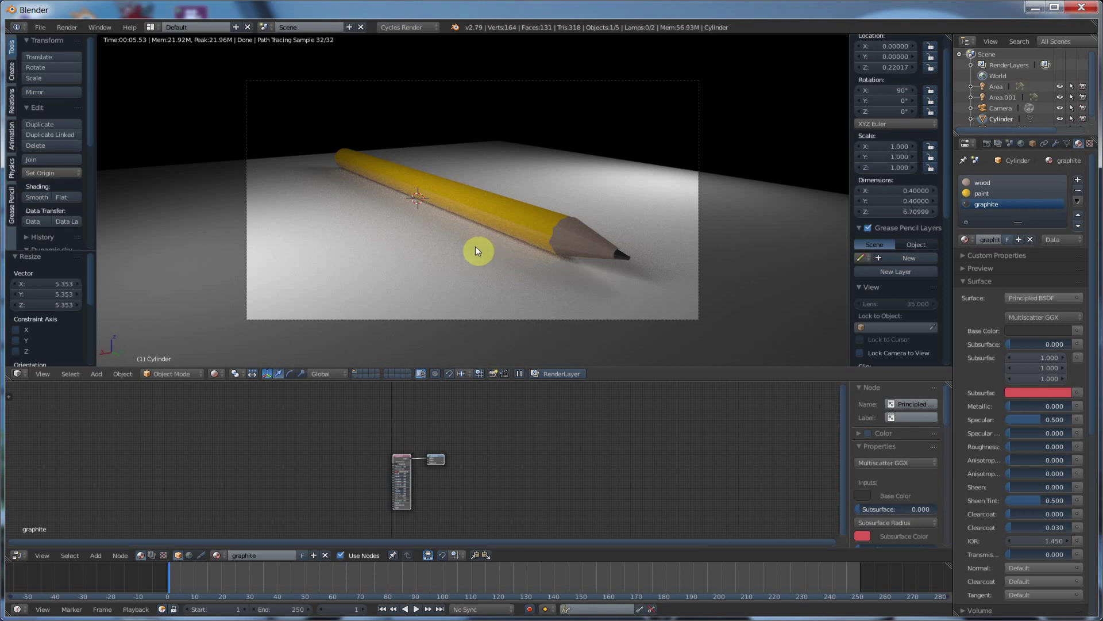
Lock the camera to the view and orbit it to a slightly higher angle on the pencil
click(861, 353)
mouse_move(467, 245)
middle_down()
mouse_move(537, 239)
mouse_move(460, 201)
mouse_move(526, 201)
mouse_move(439, 208)
mouse_move(502, 203)
mouse_move(344, 253)
mouse_move(532, 265)
middle_up()
mouse_move(626, 257)
middle_down()
mouse_move(505, 257)
mouse_move(456, 239)
mouse_move(363, 246)
mouse_move(365, 257)
middle_up()
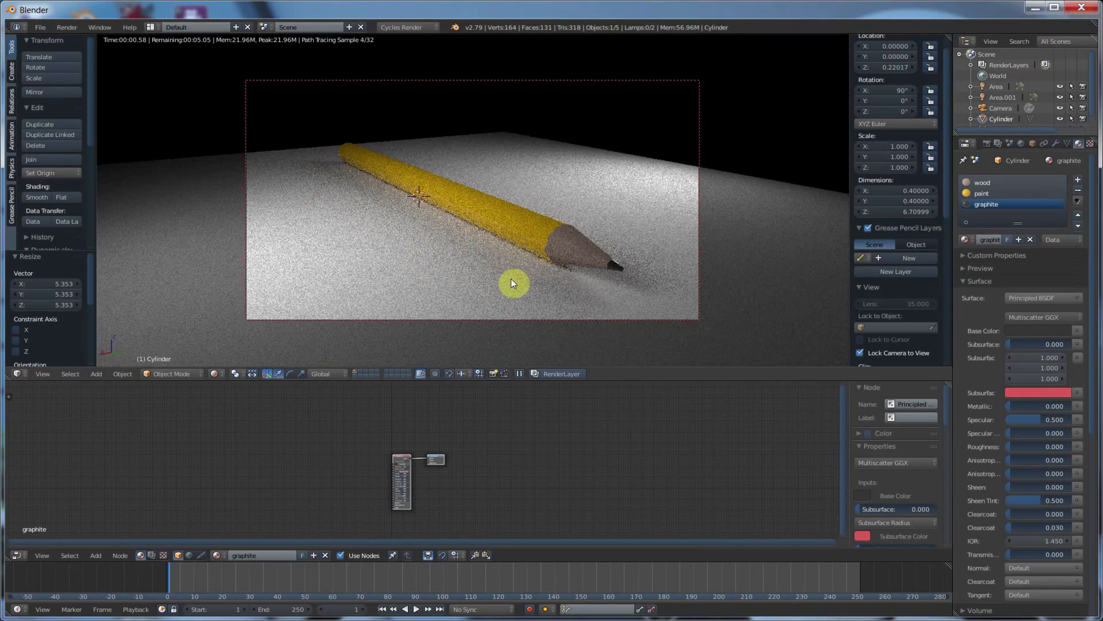